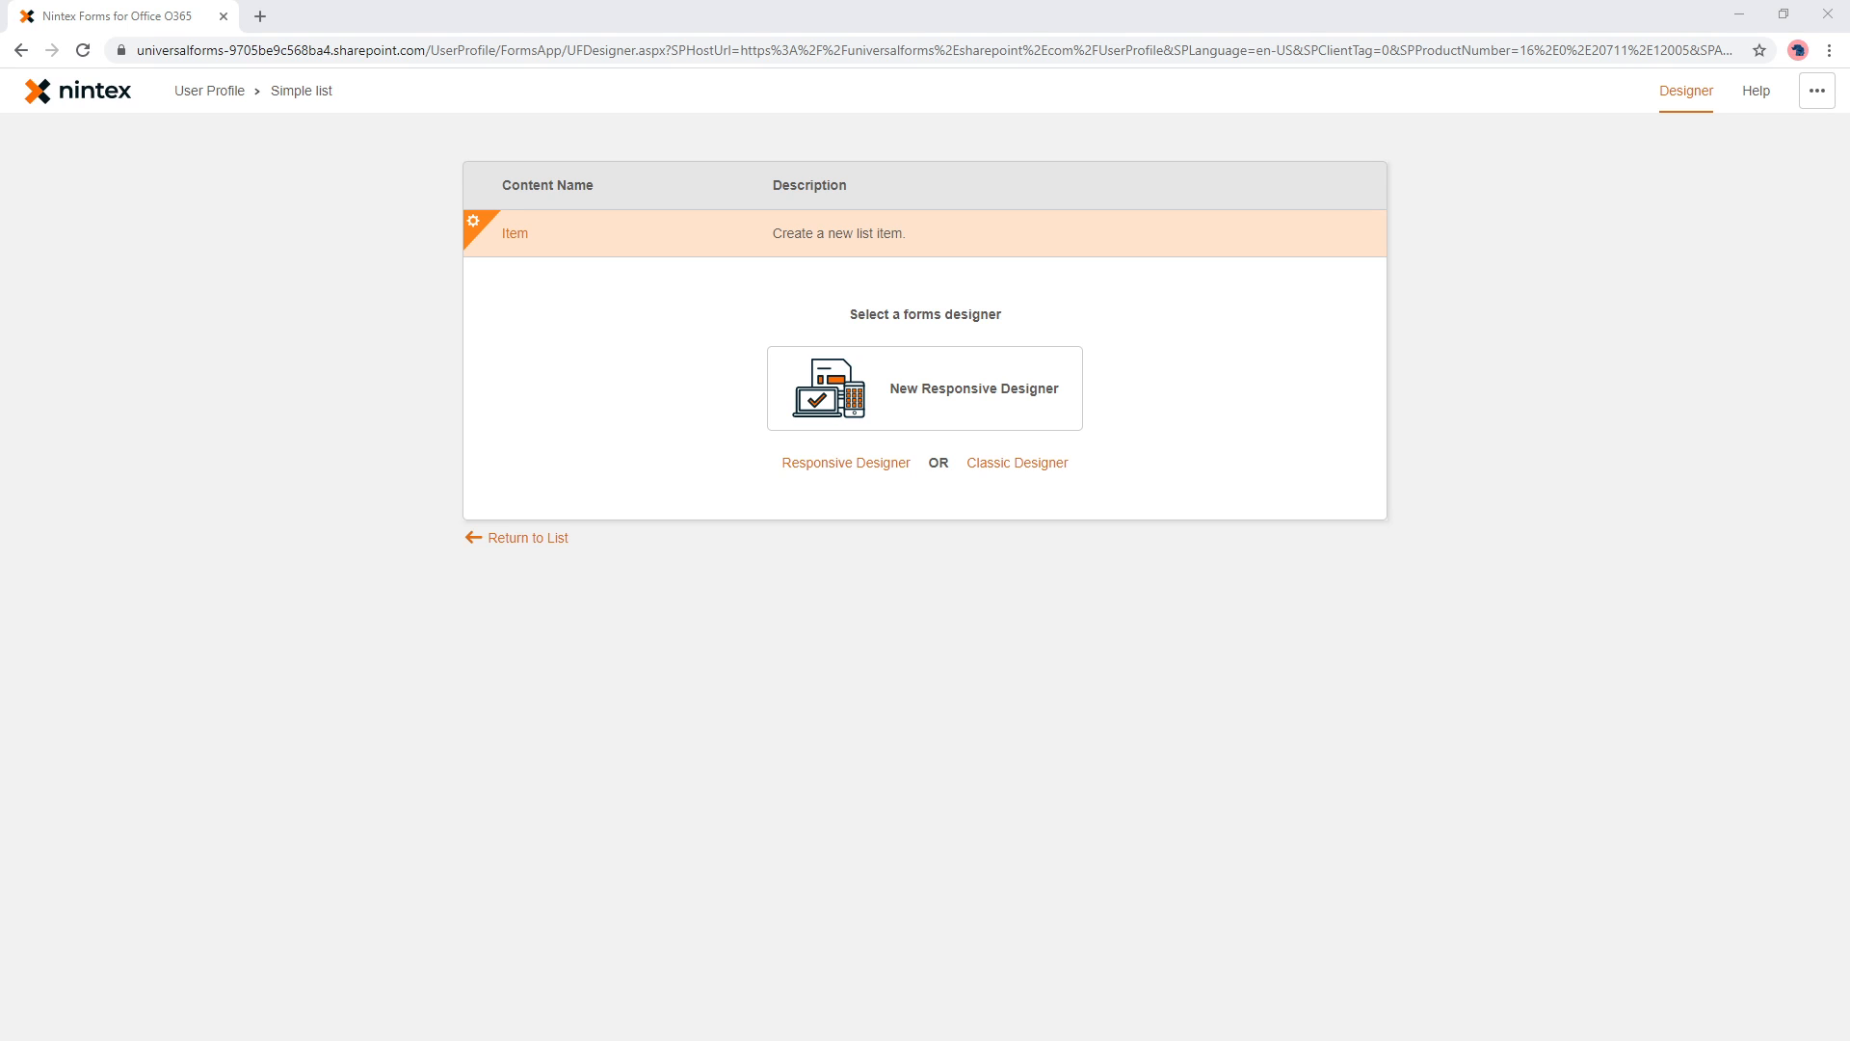
Open the list form in the New Responsive Designer and delete all of its default field controls
left_click(990, 387)
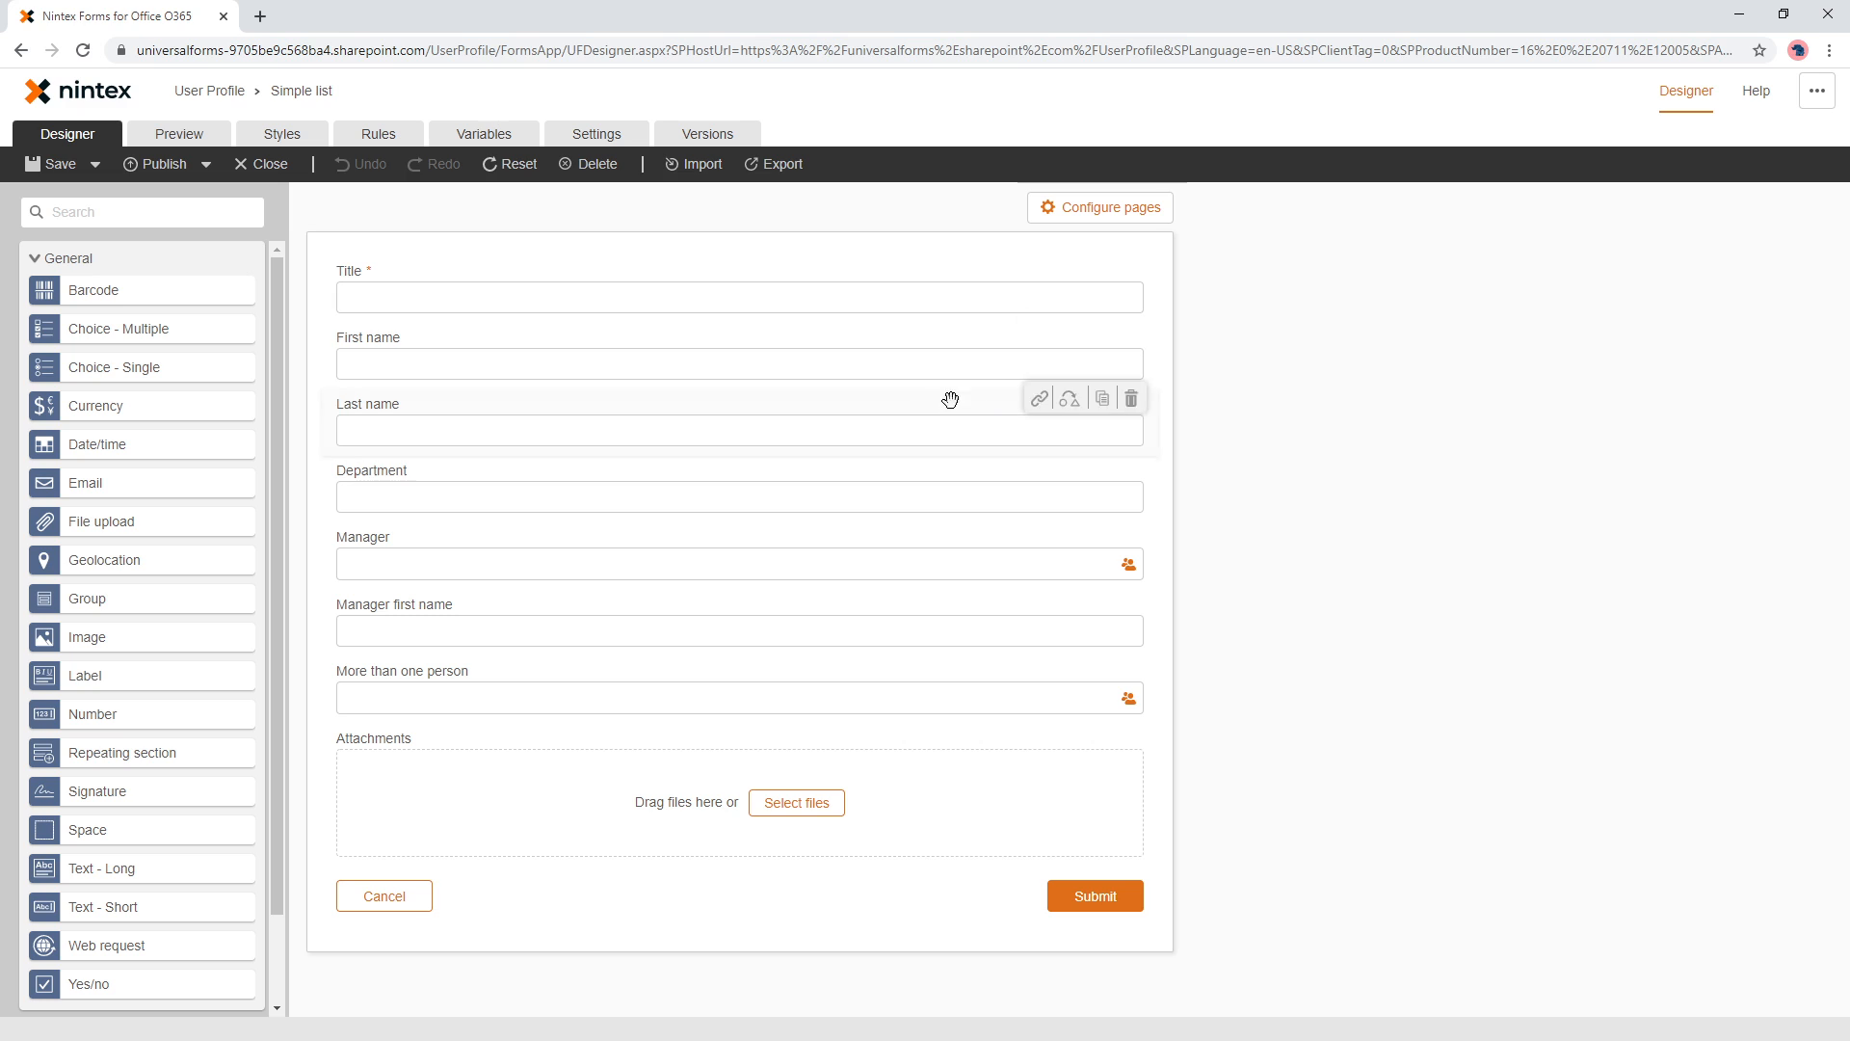
mouse_move(1082, 302)
left_click(1133, 270)
left_click(1133, 270)
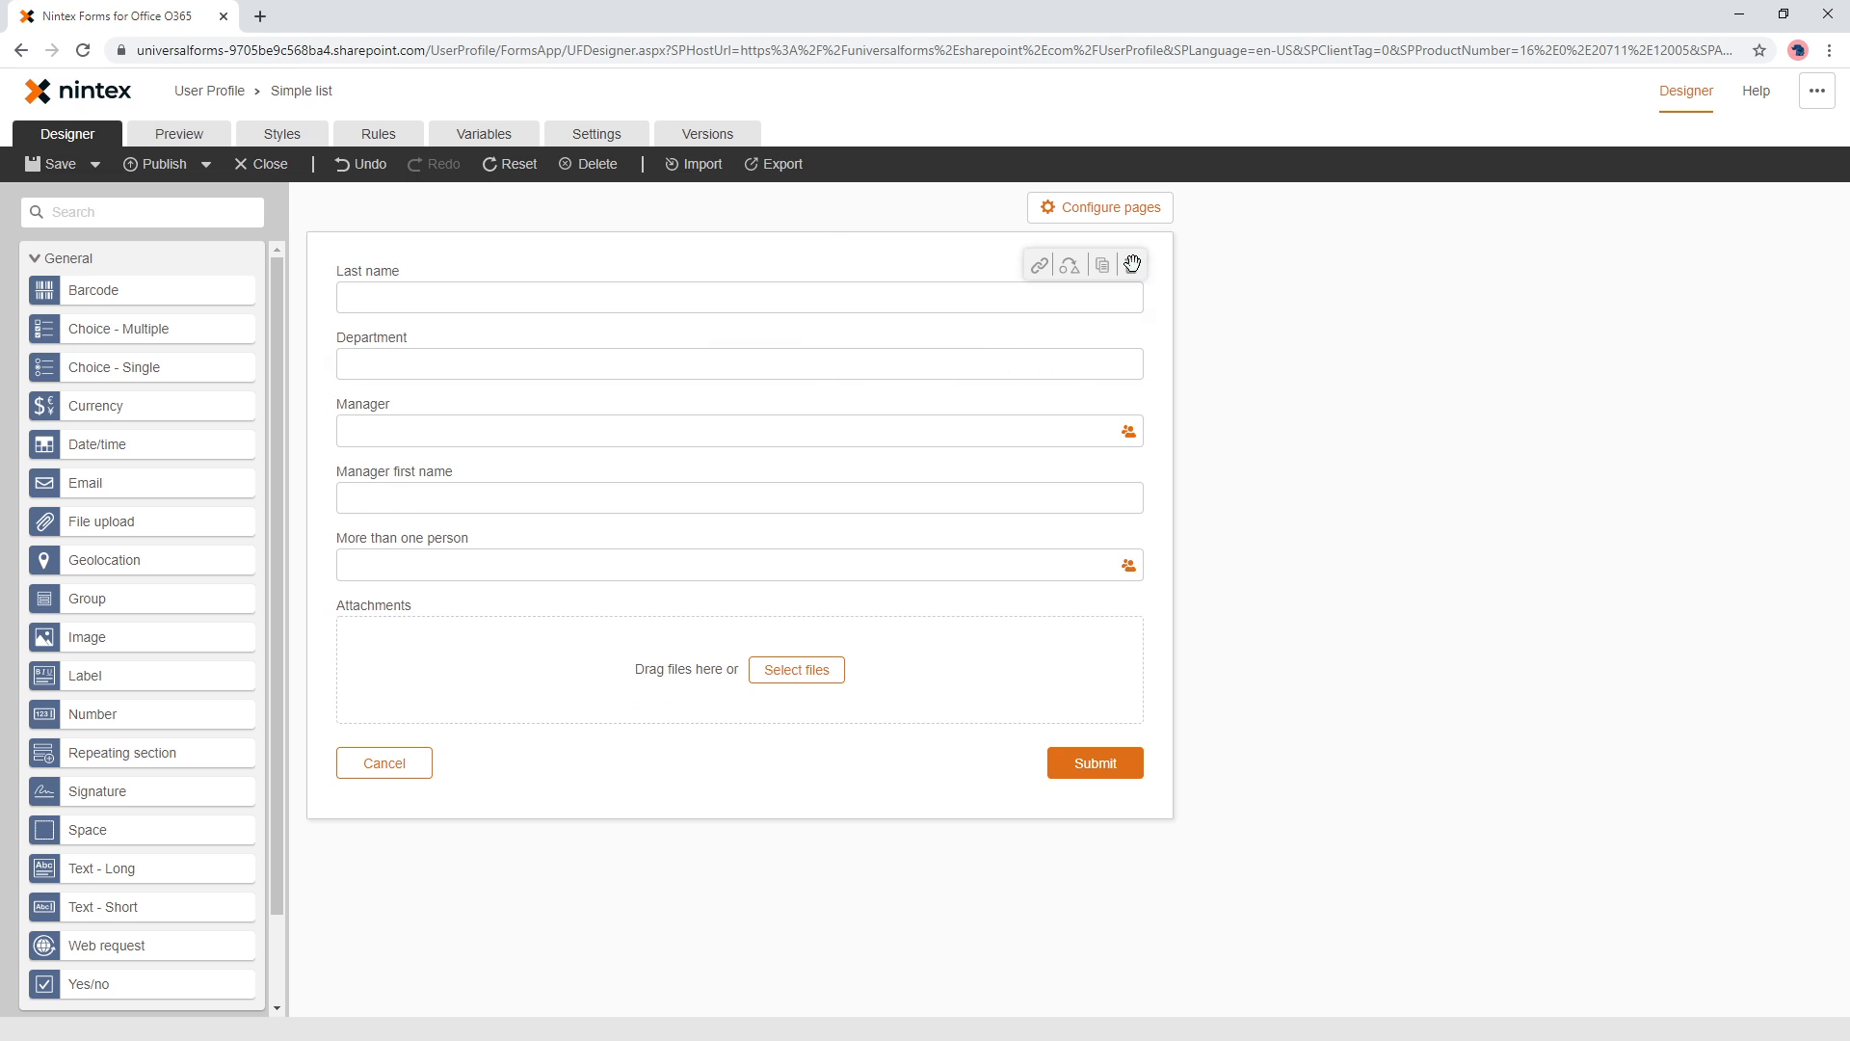
left_click(1133, 270)
left_click(1133, 270)
left_click(1133, 270)
left_click(1133, 270)
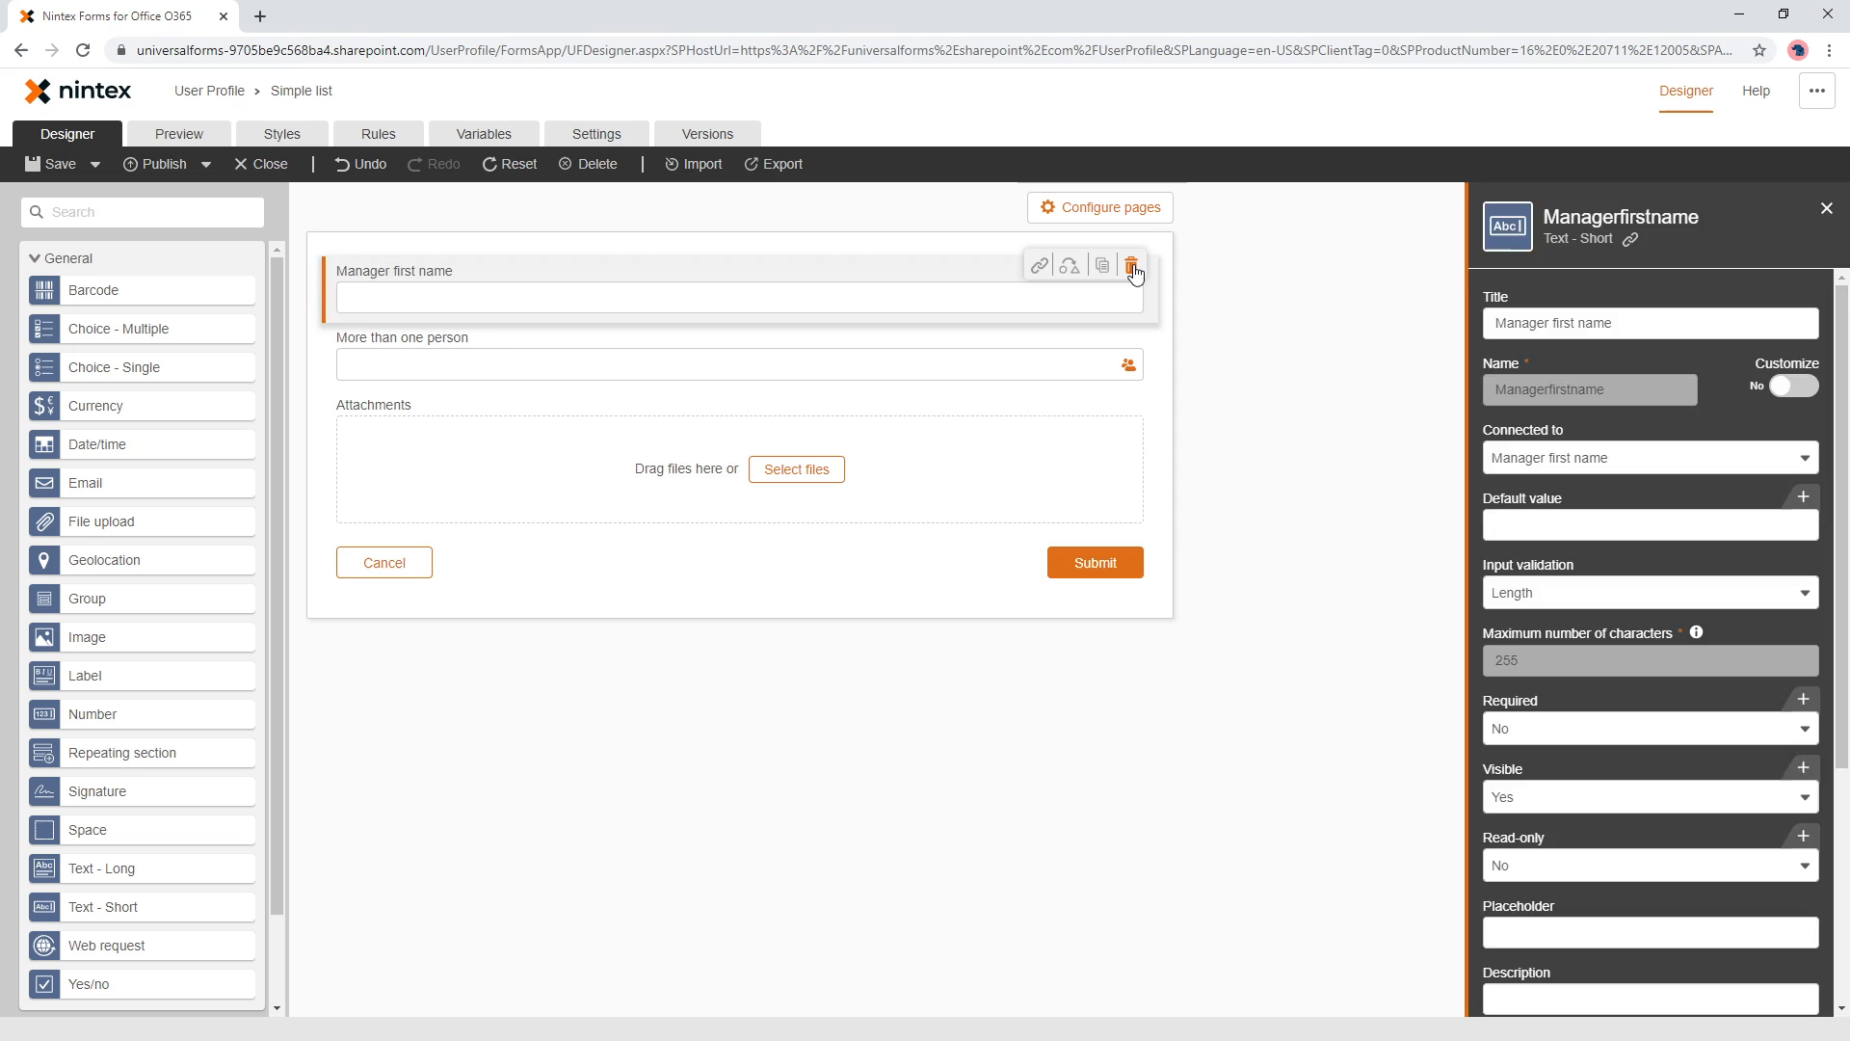
left_click(1133, 269)
left_click(1133, 270)
left_click(1133, 270)
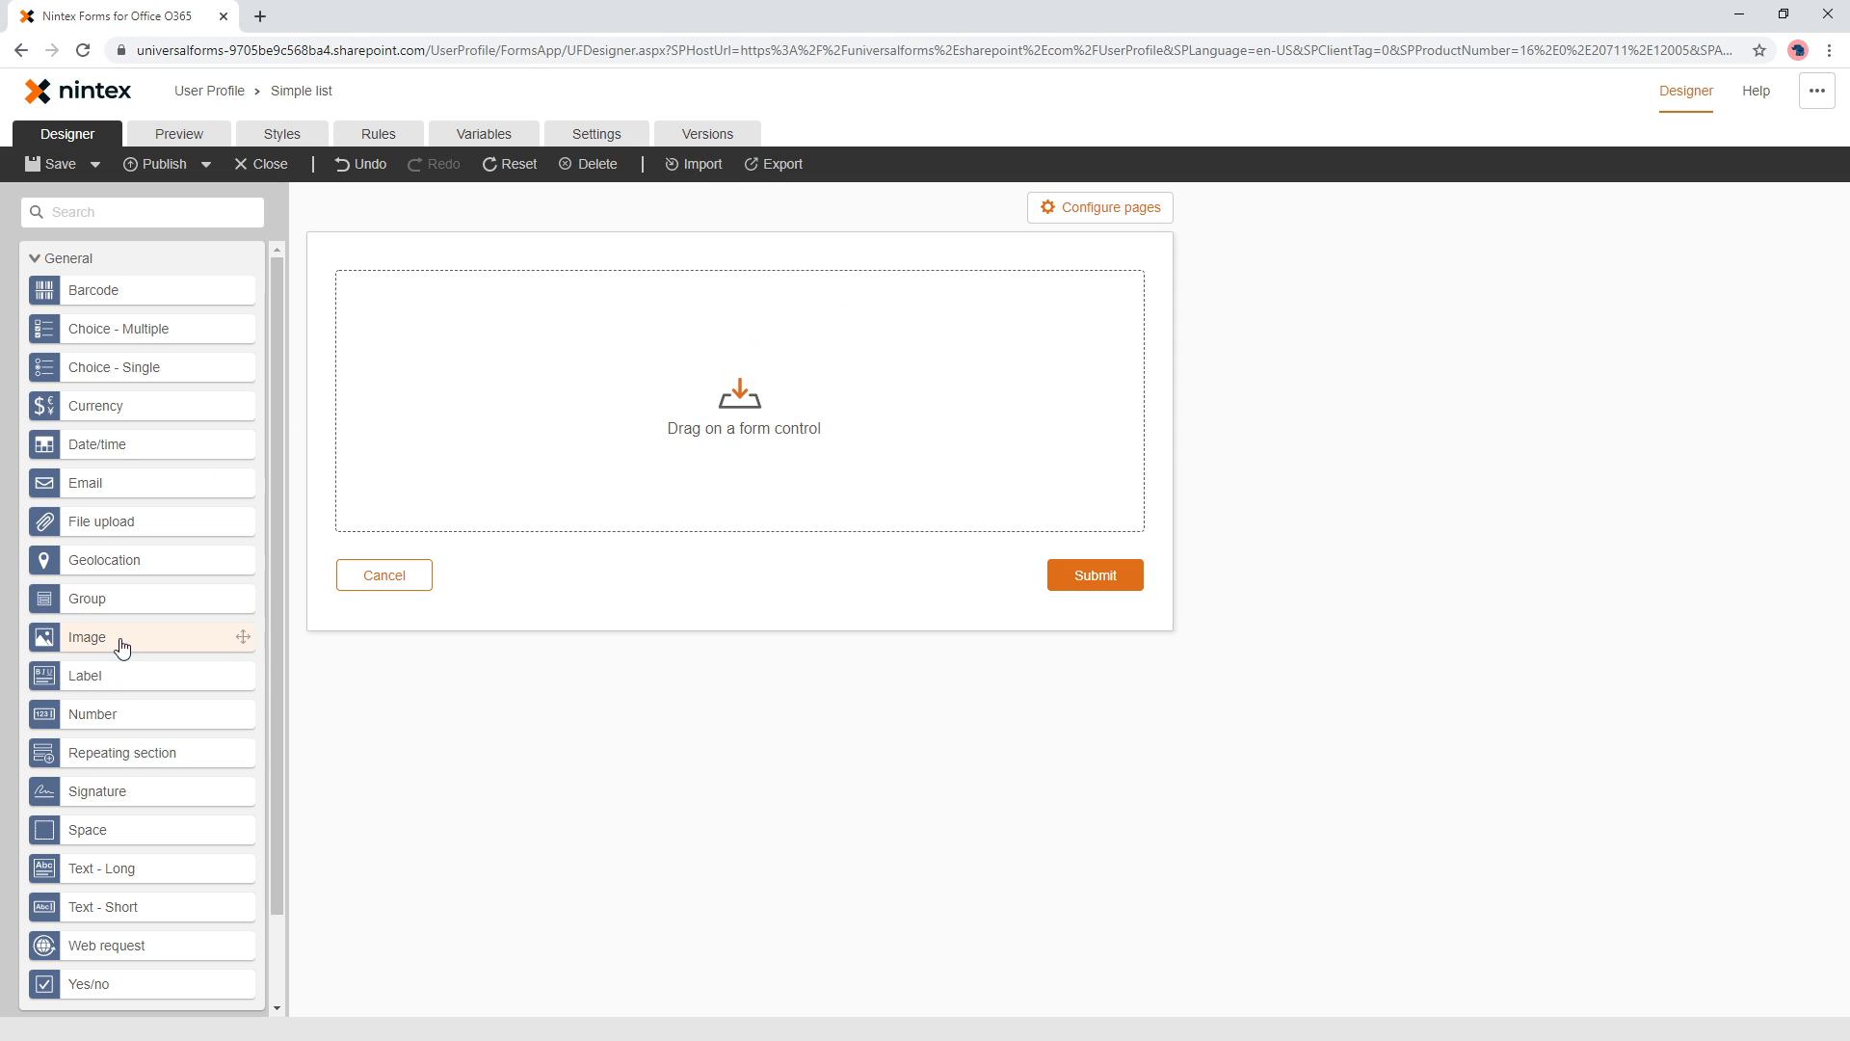
Place a Date/time control on the empty form with a Label control beneath it, and open the label's settings
left_click_drag(124, 444, 617, 293)
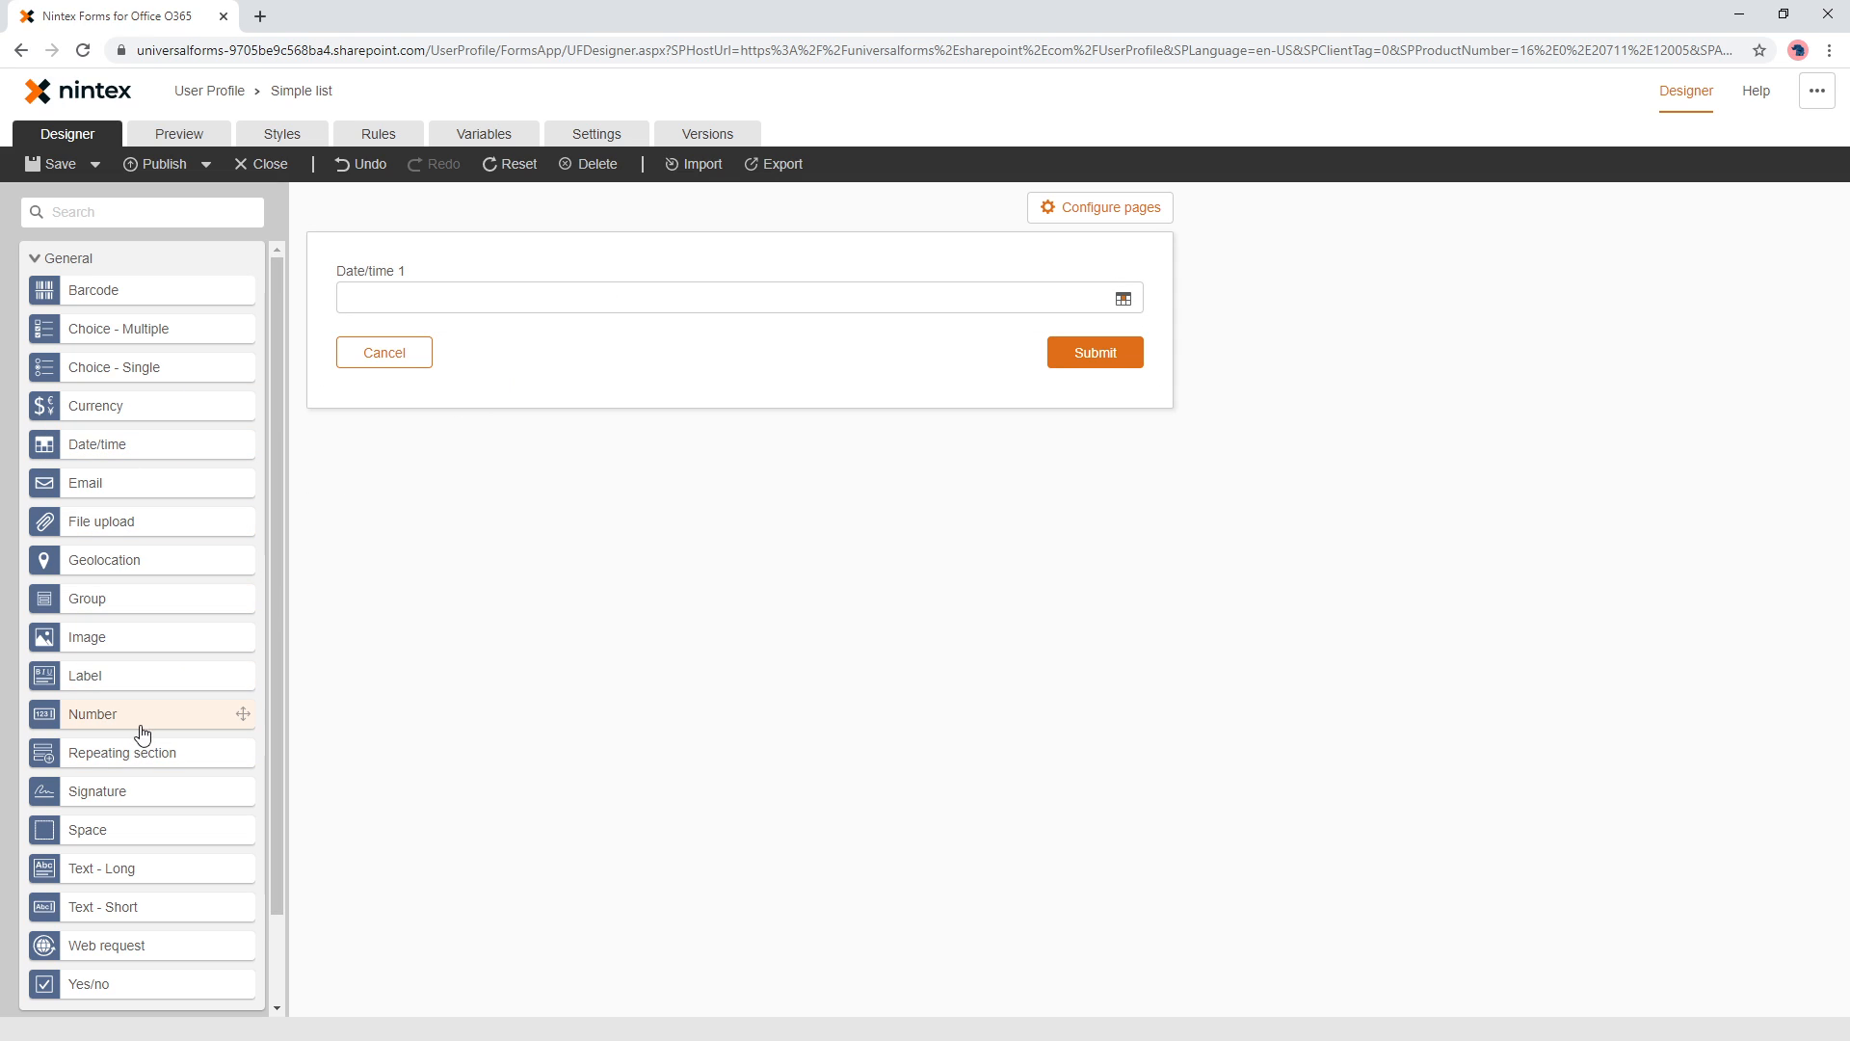
left_click_drag(129, 676, 523, 346)
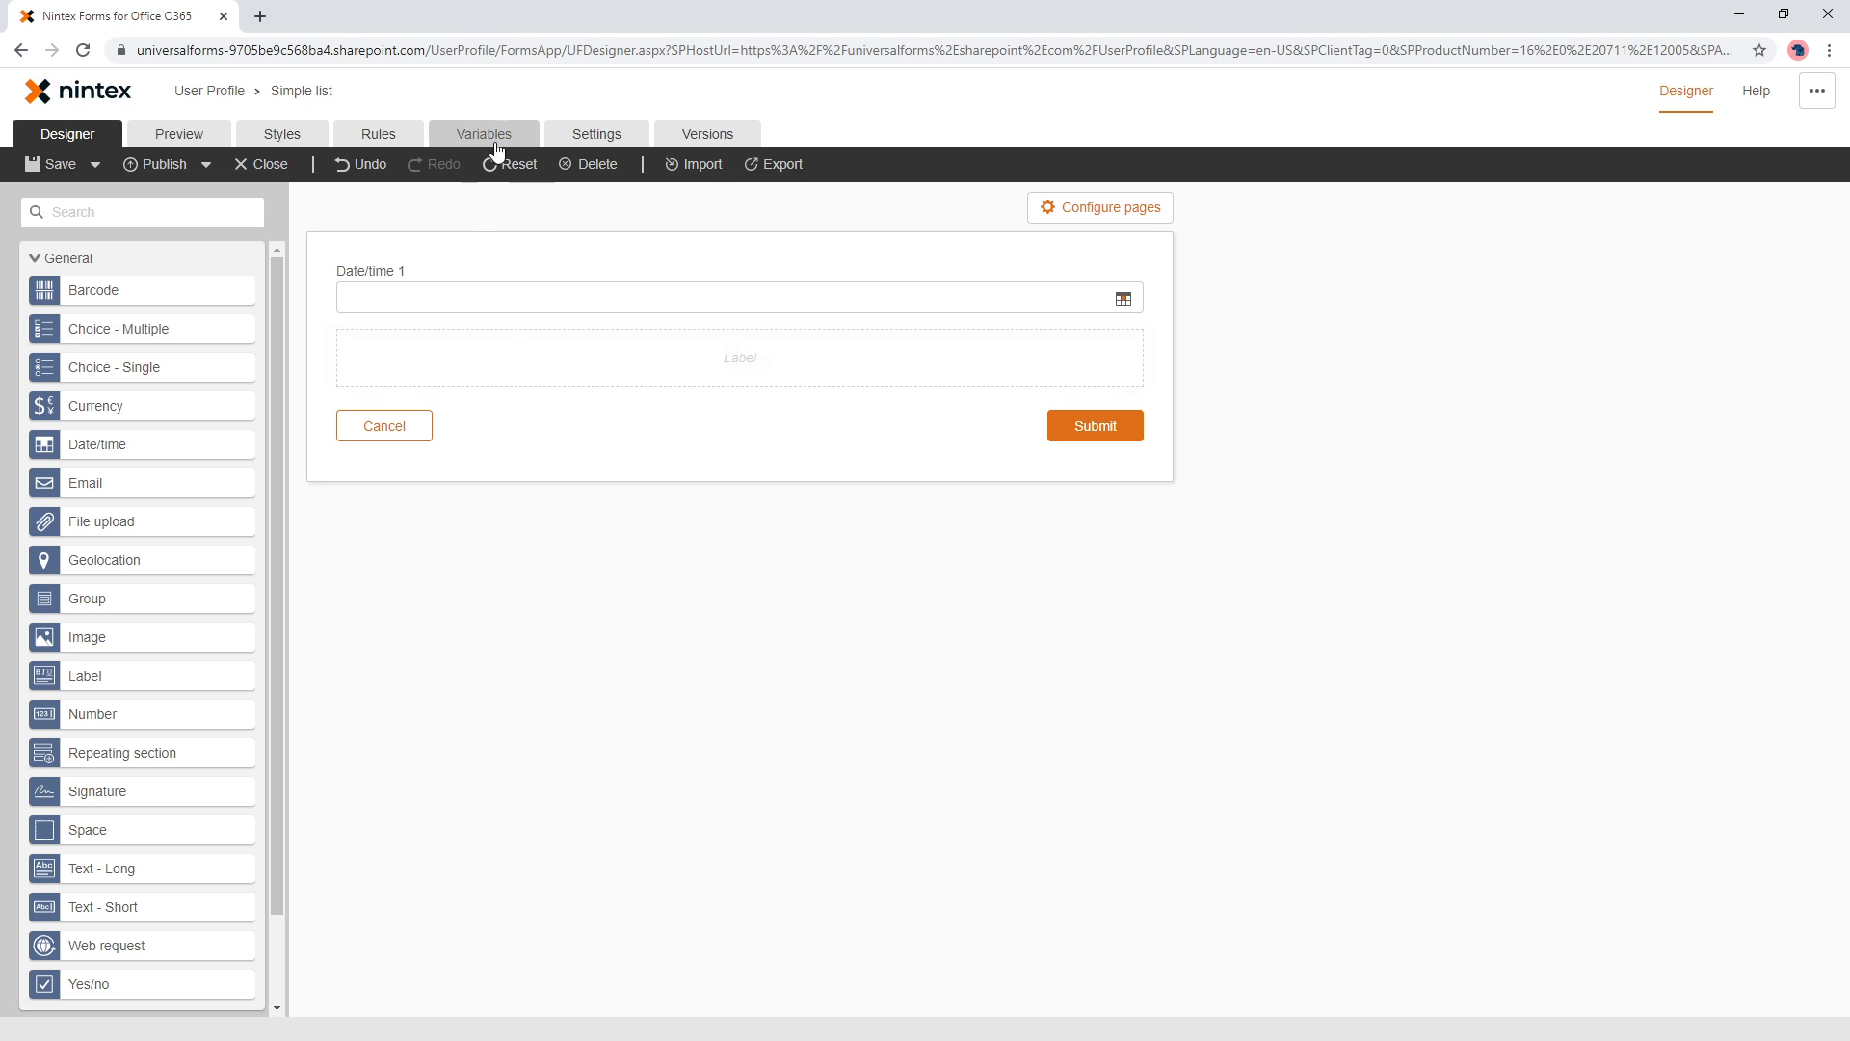
left_click(623, 371)
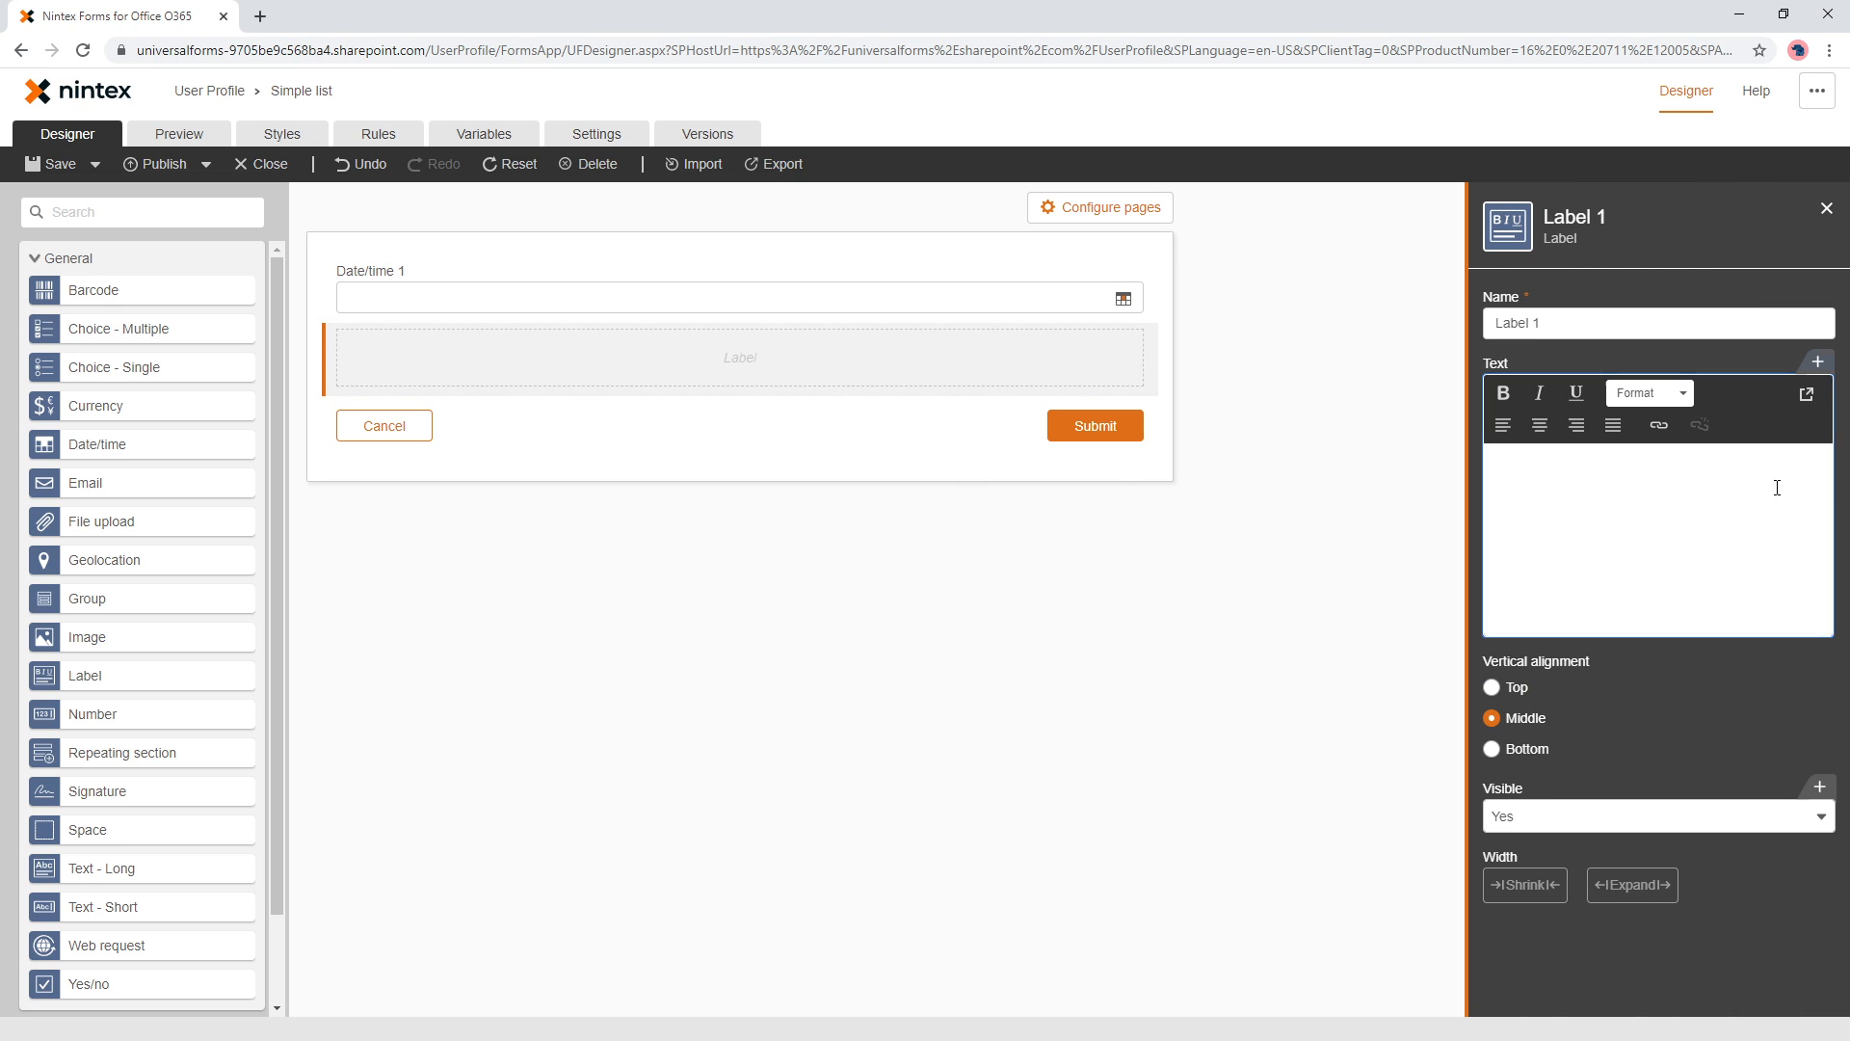
Create a DateTime form variable named "Midday today" with the value dateNow() and insert it into the label's text
left_click(1818, 362)
left_click(1789, 377)
left_click(508, 294)
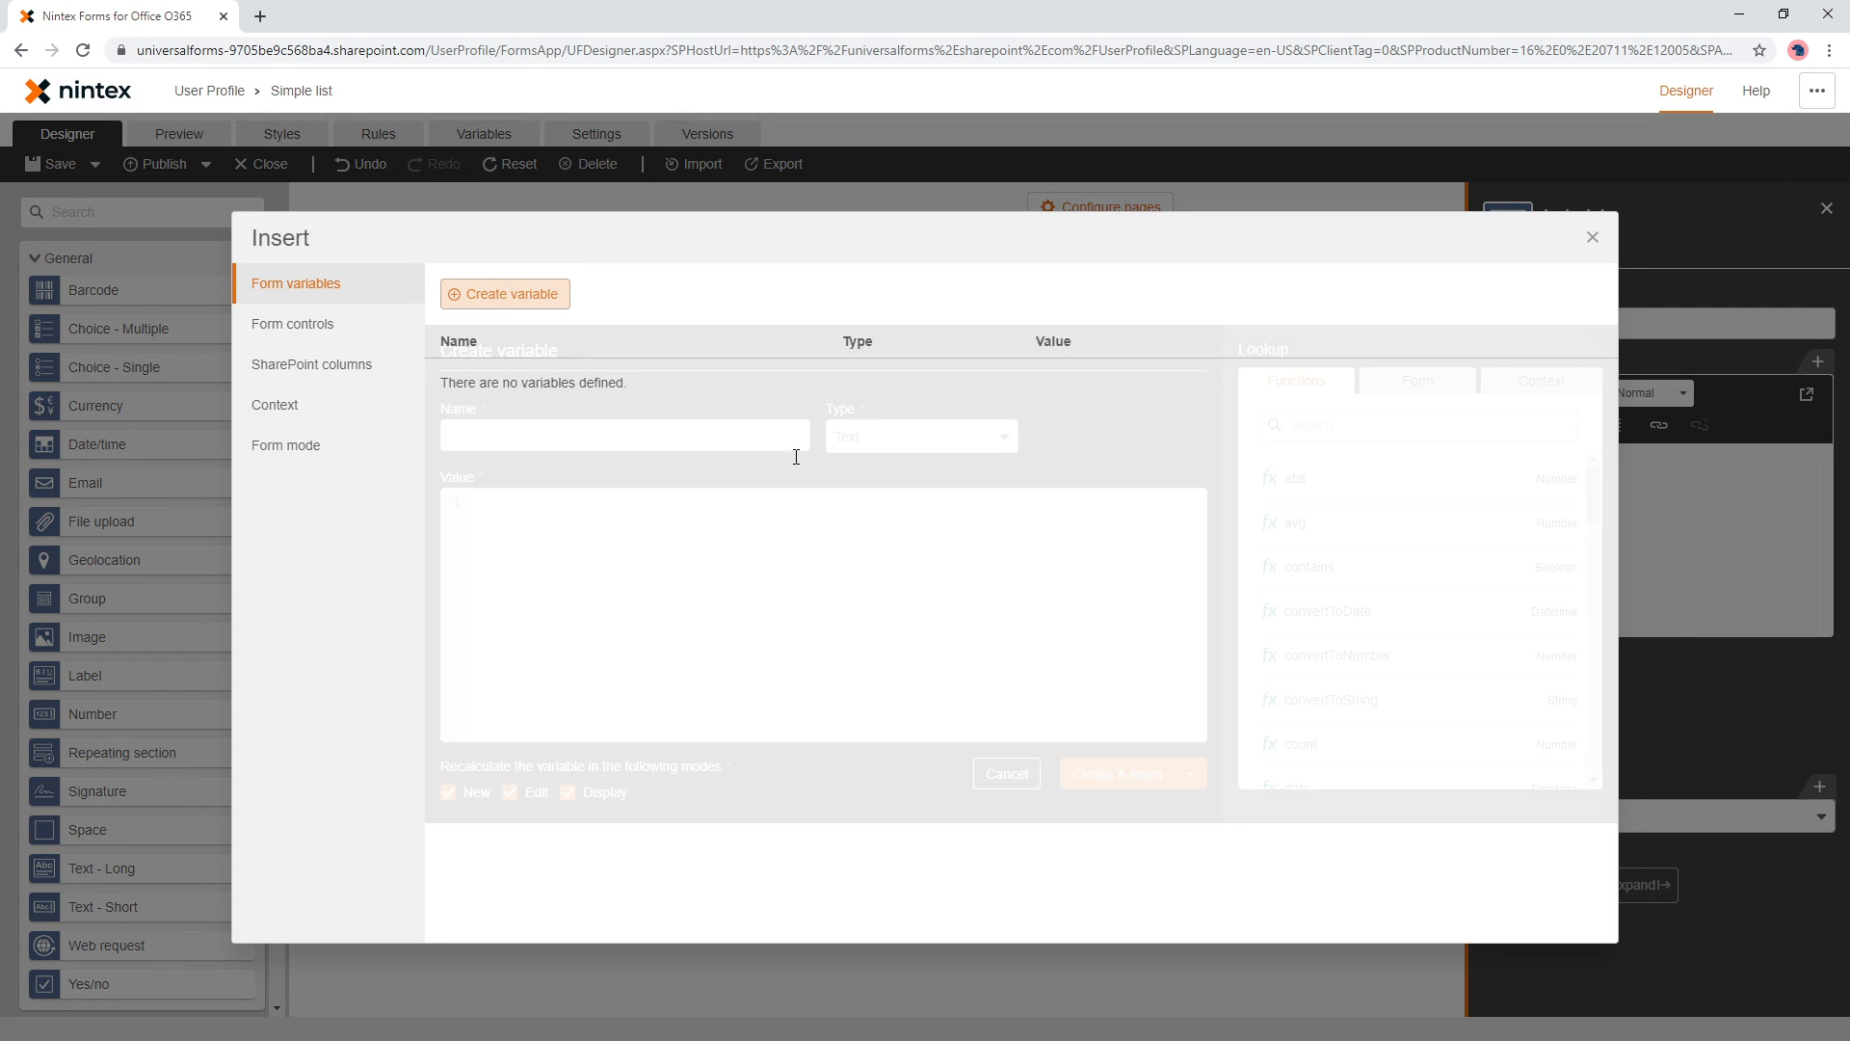
type("Midday today")
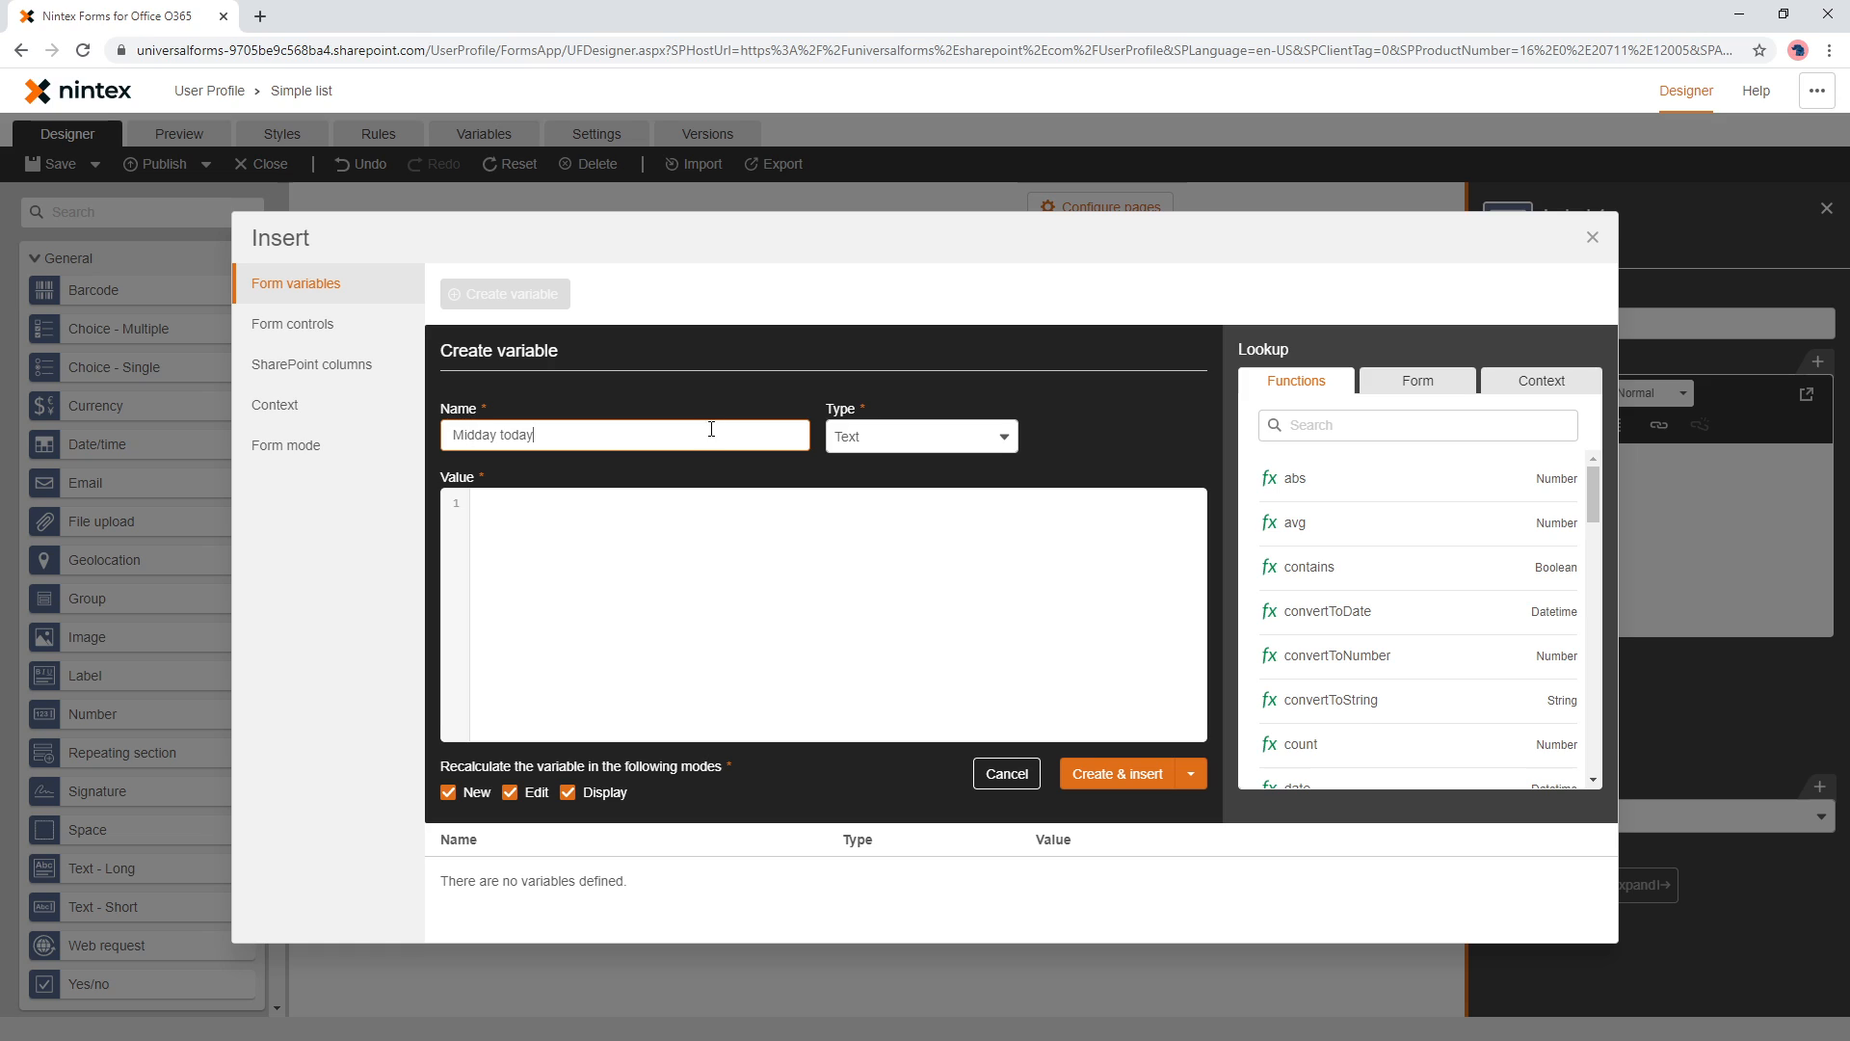
left_click(623, 535)
type("datenow")
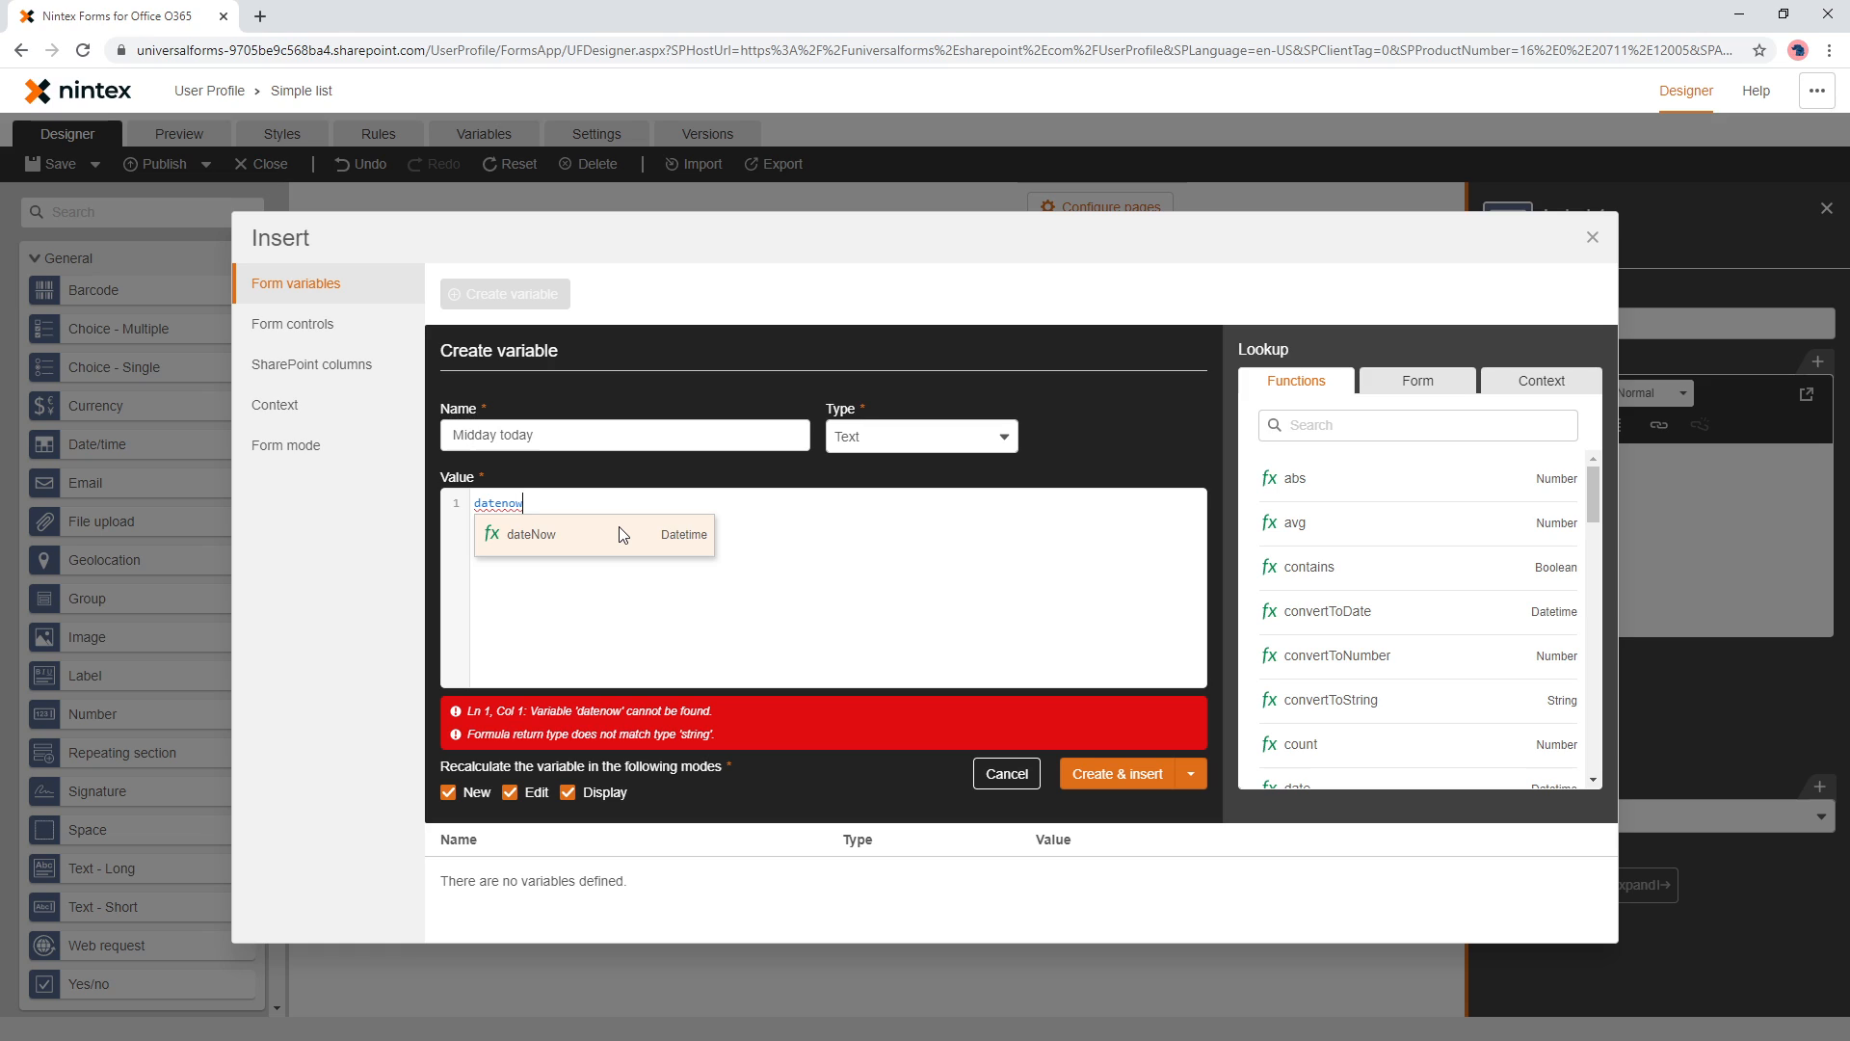
left_click(622, 535)
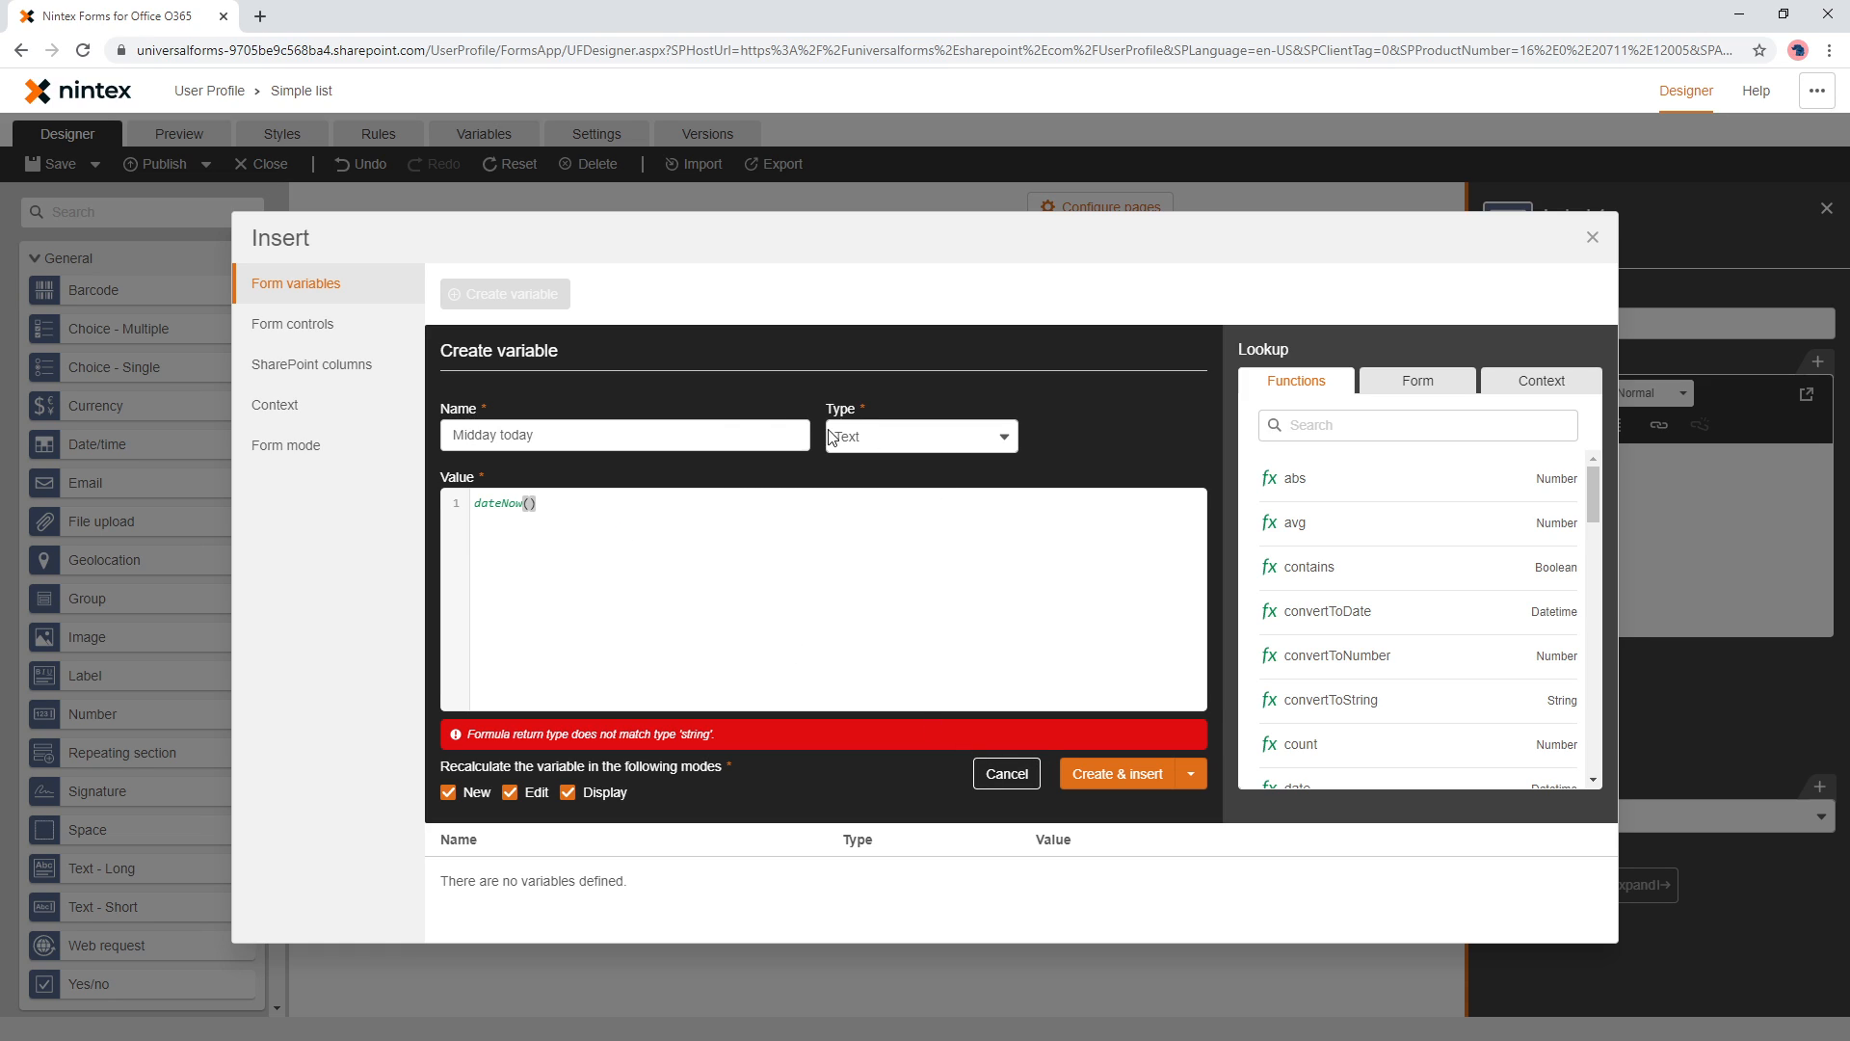
left_click(896, 439)
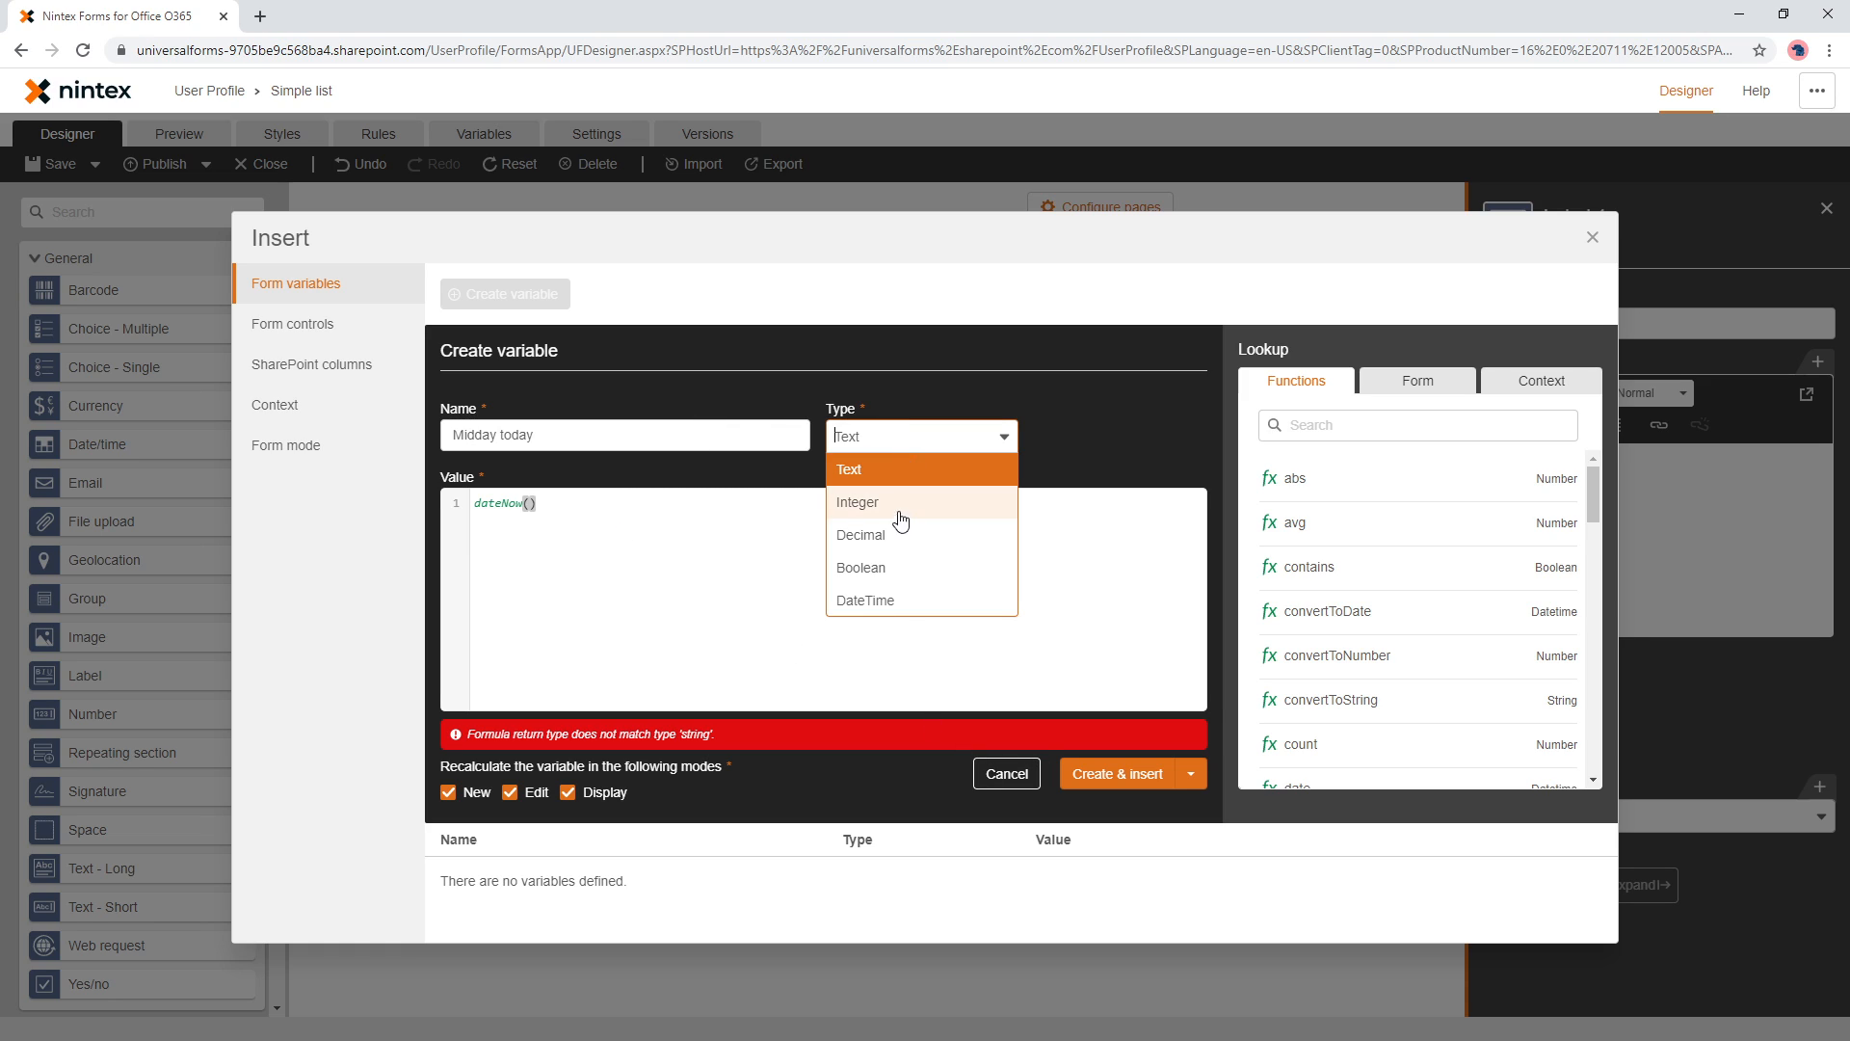
left_click(903, 602)
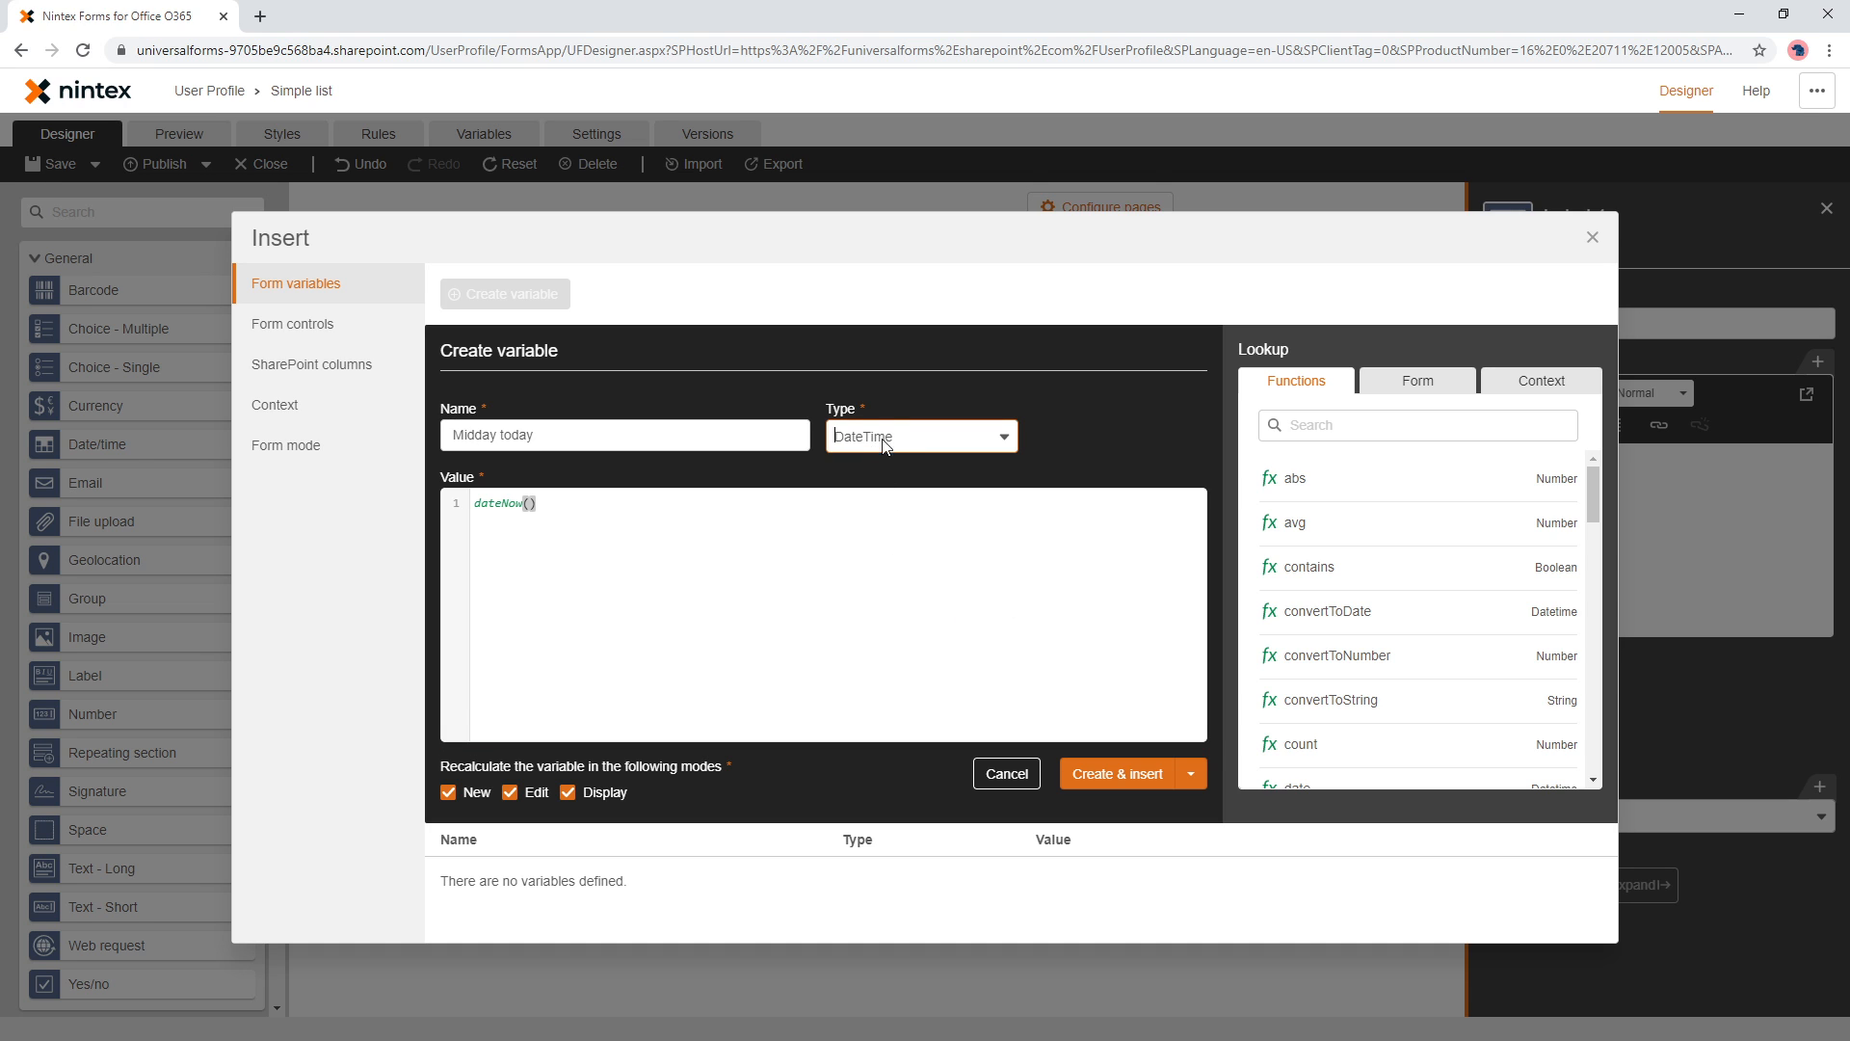
left_click(1108, 775)
Preview the form and examine the date and time shown by the label
left_click(185, 136)
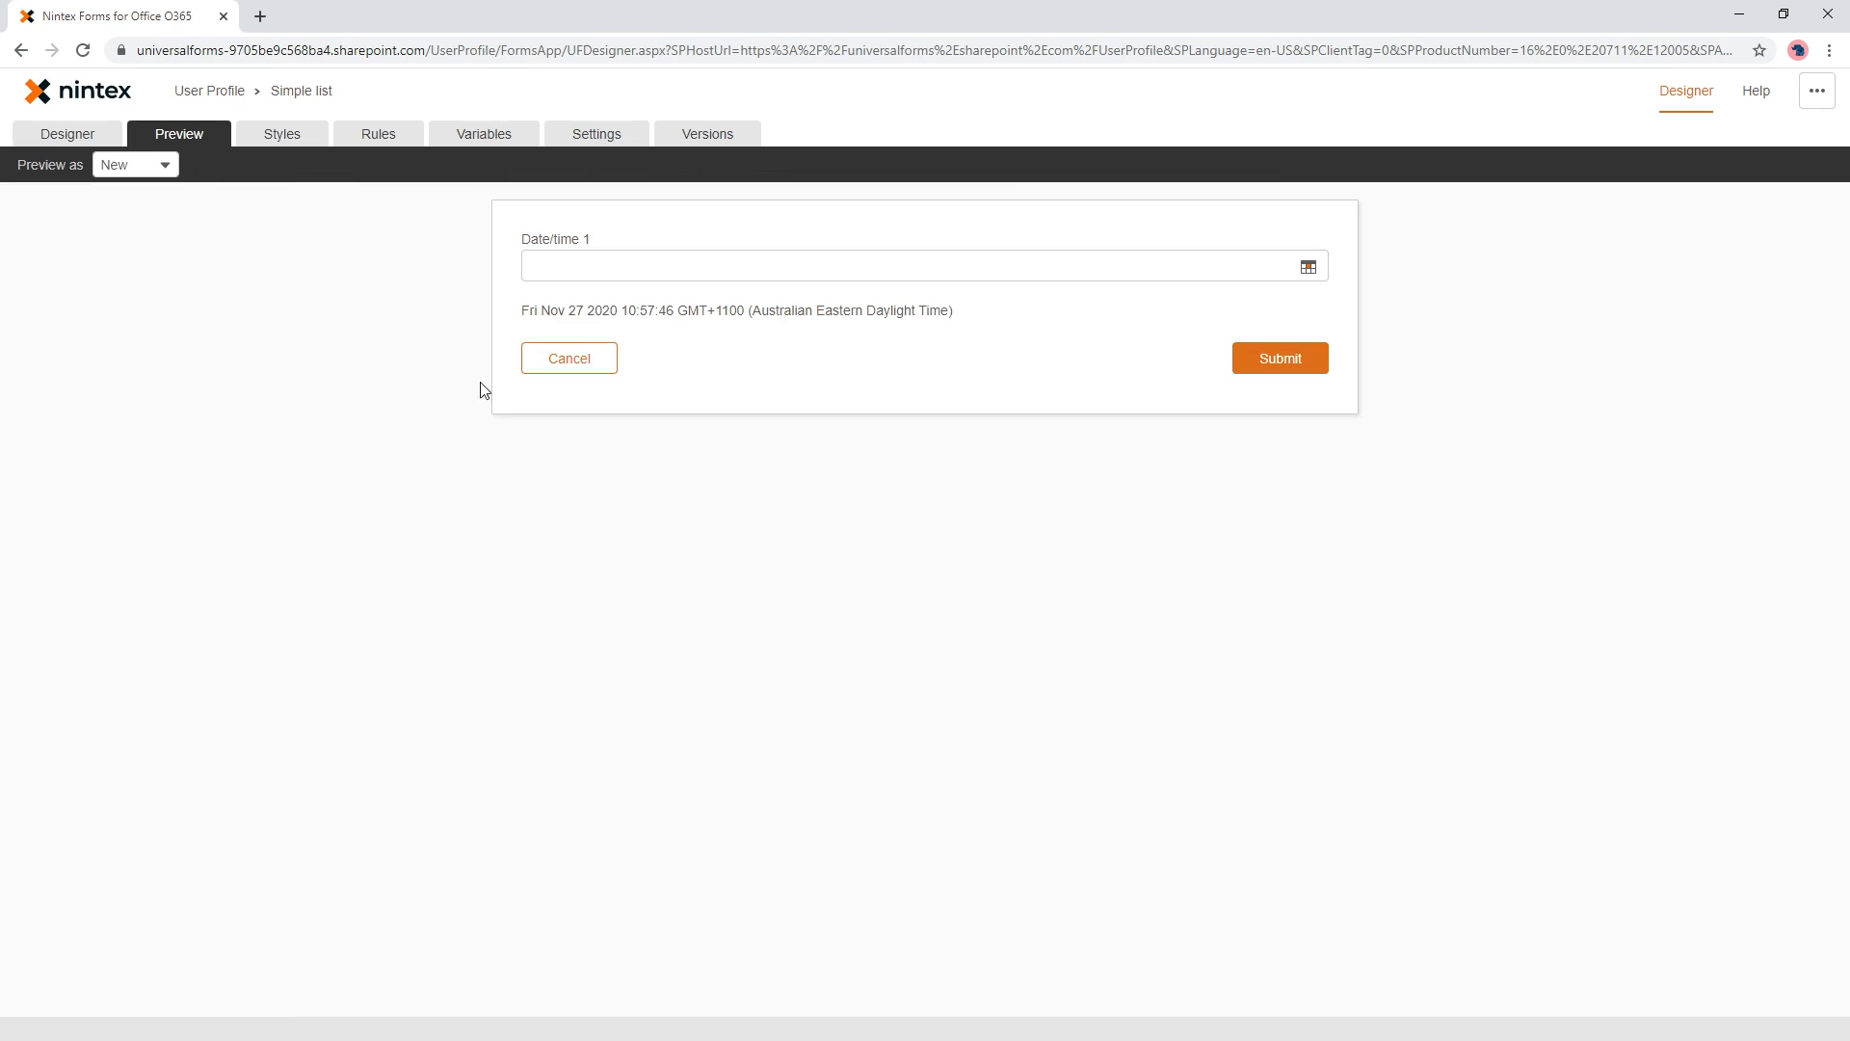
left_click_drag(521, 310, 663, 334)
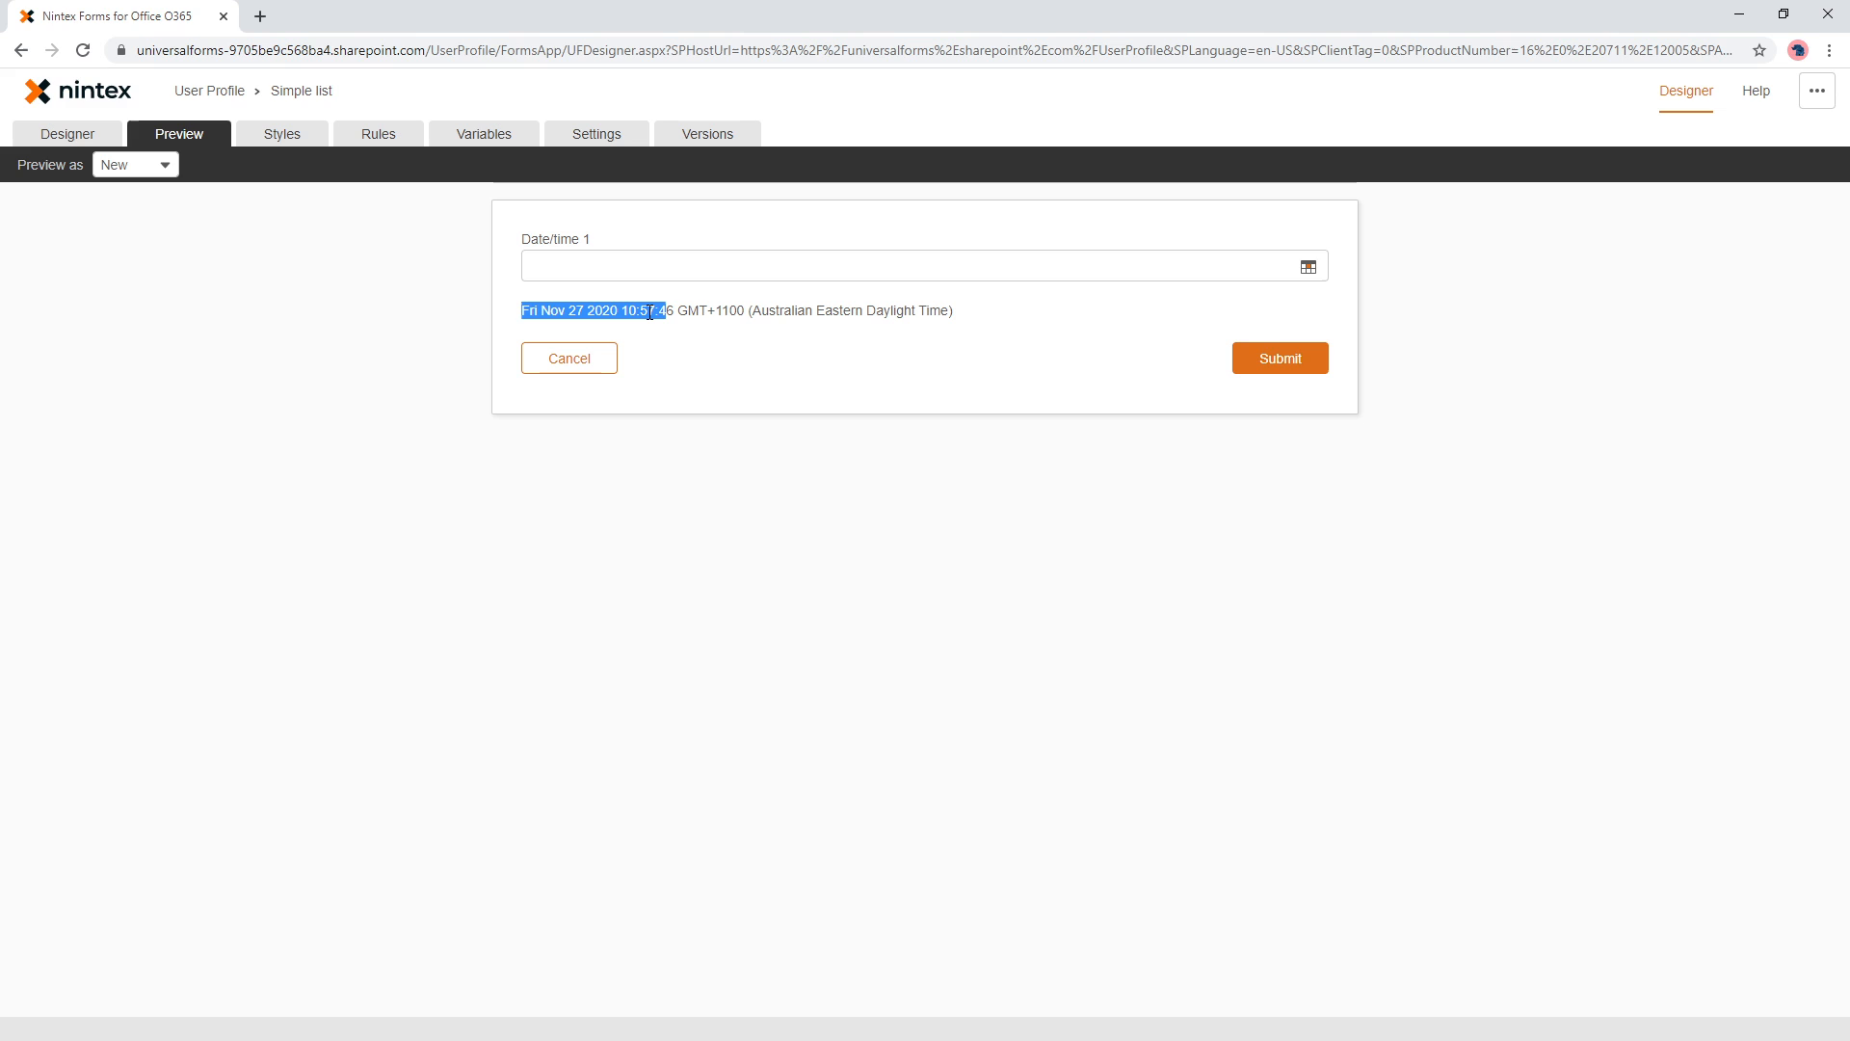
left_click(523, 313)
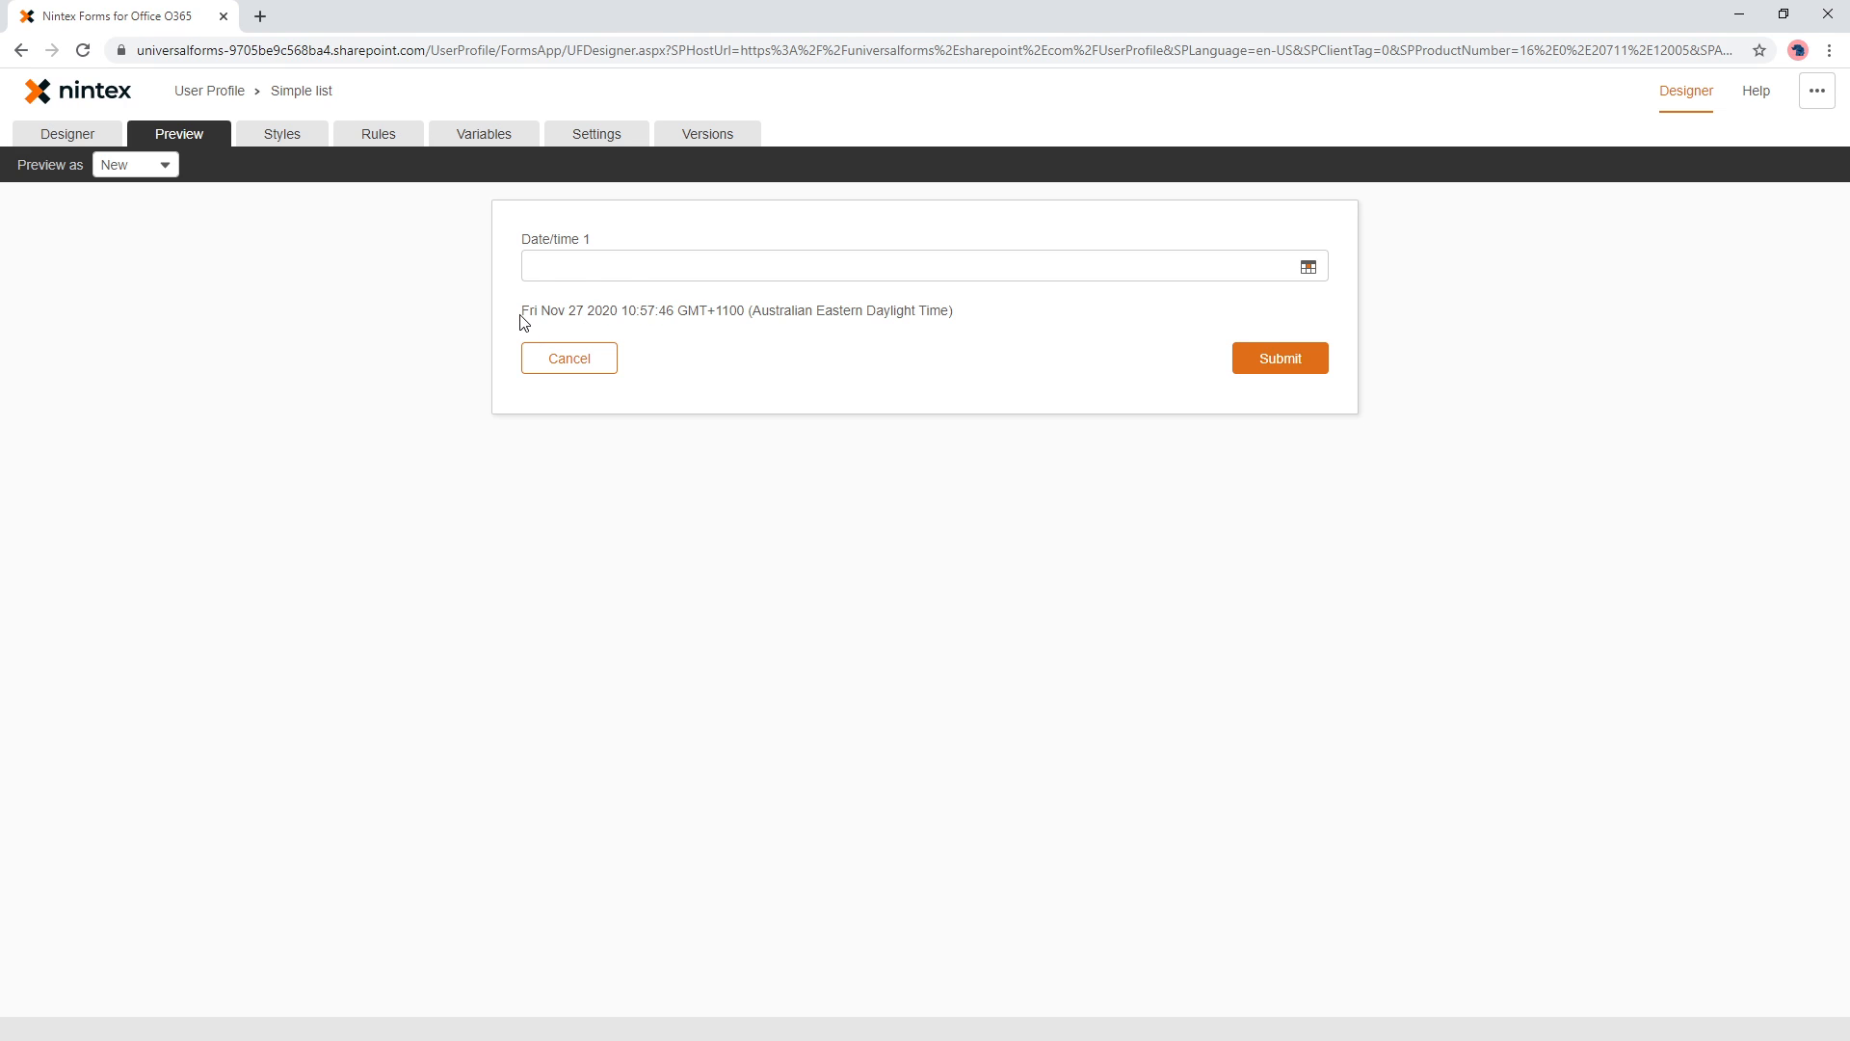
left_click_drag(524, 311, 673, 313)
Edit the "Midday today" variable's formula, adding the opening formatDate( on a new line above dateNow()
left_click(499, 146)
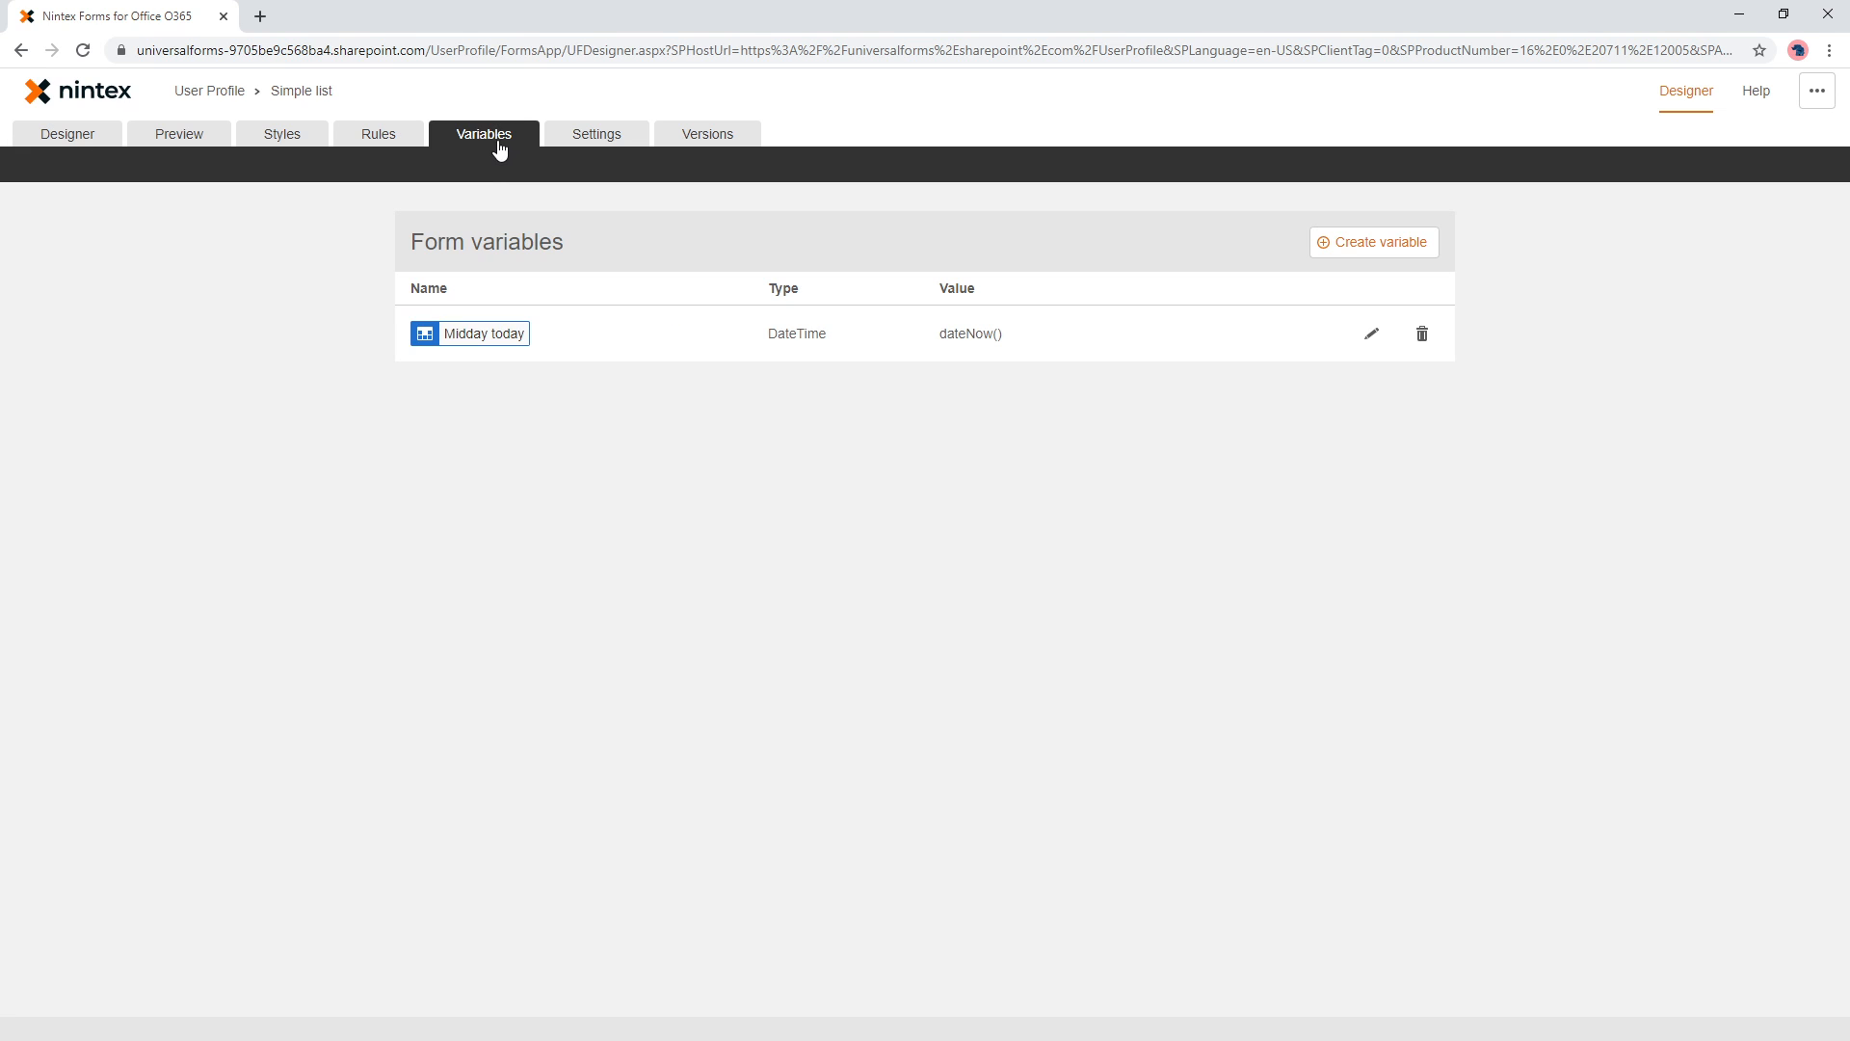
left_click(1372, 334)
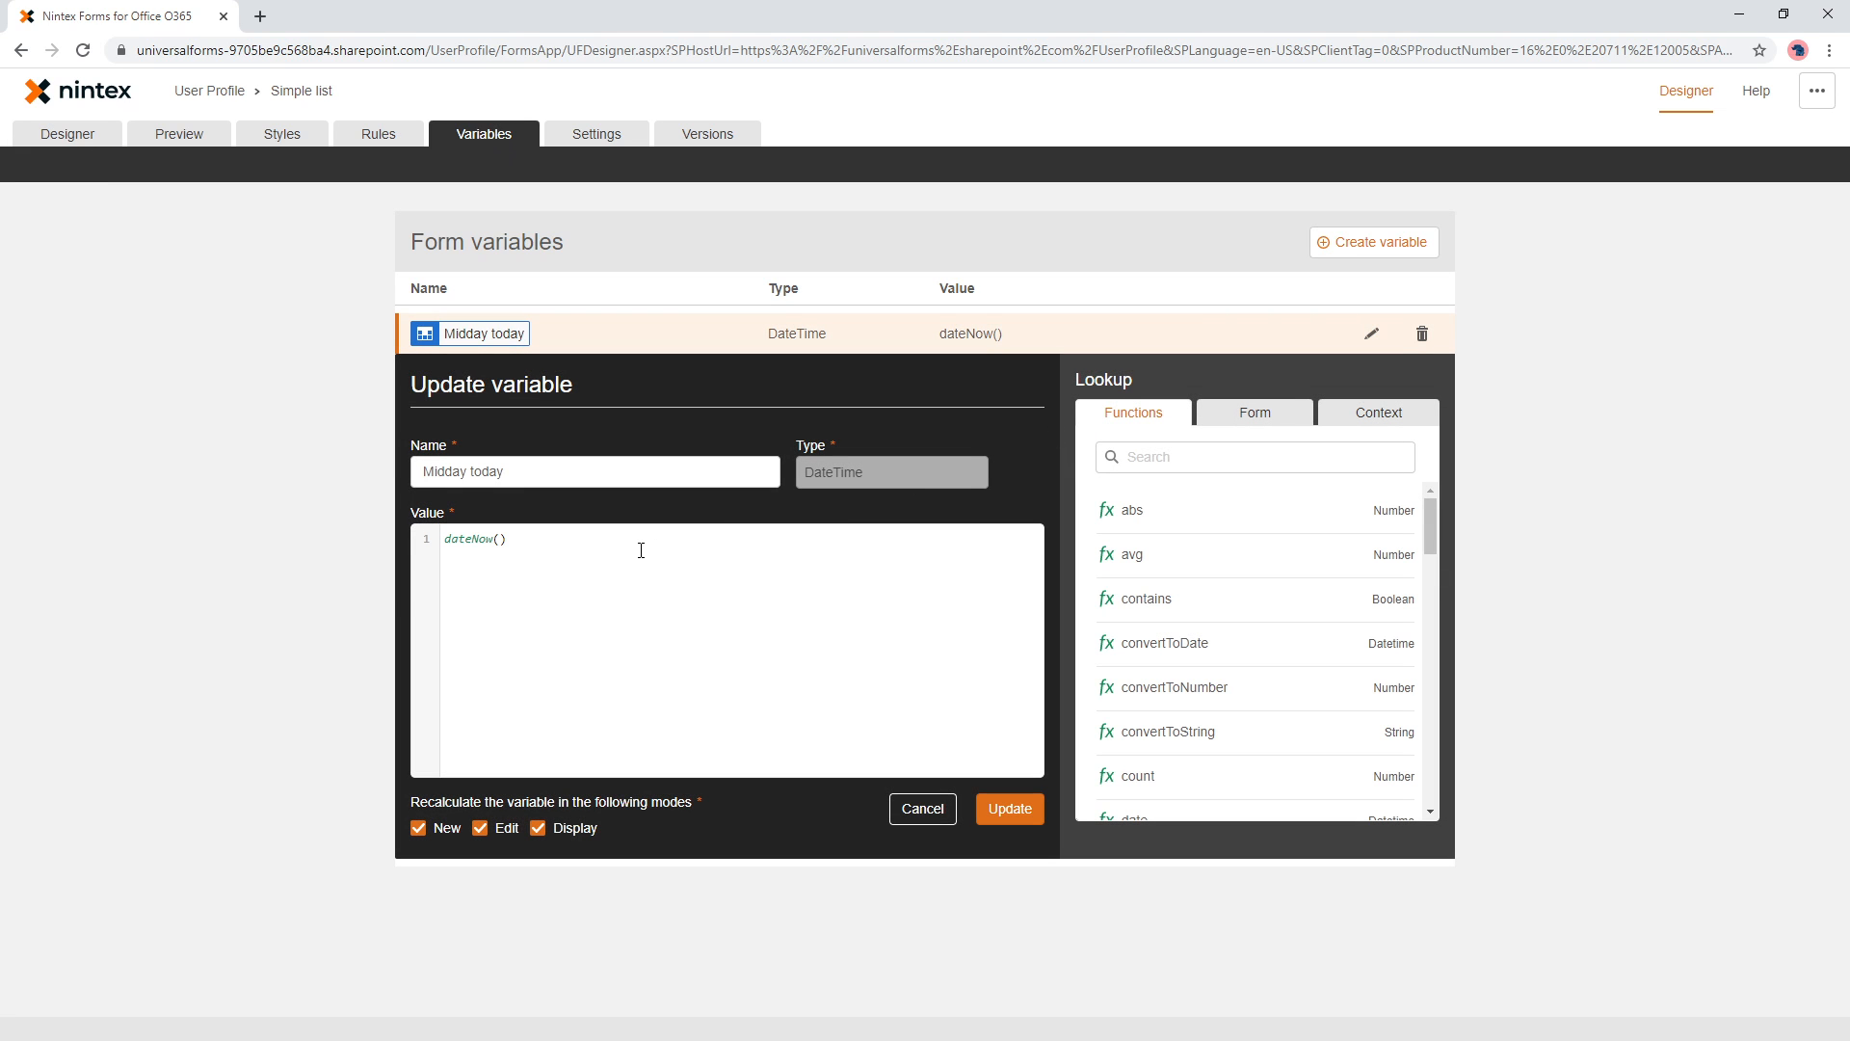
left_click(638, 549)
key("Home")
key("Return")
key("Up")
type("form")
key("Return")
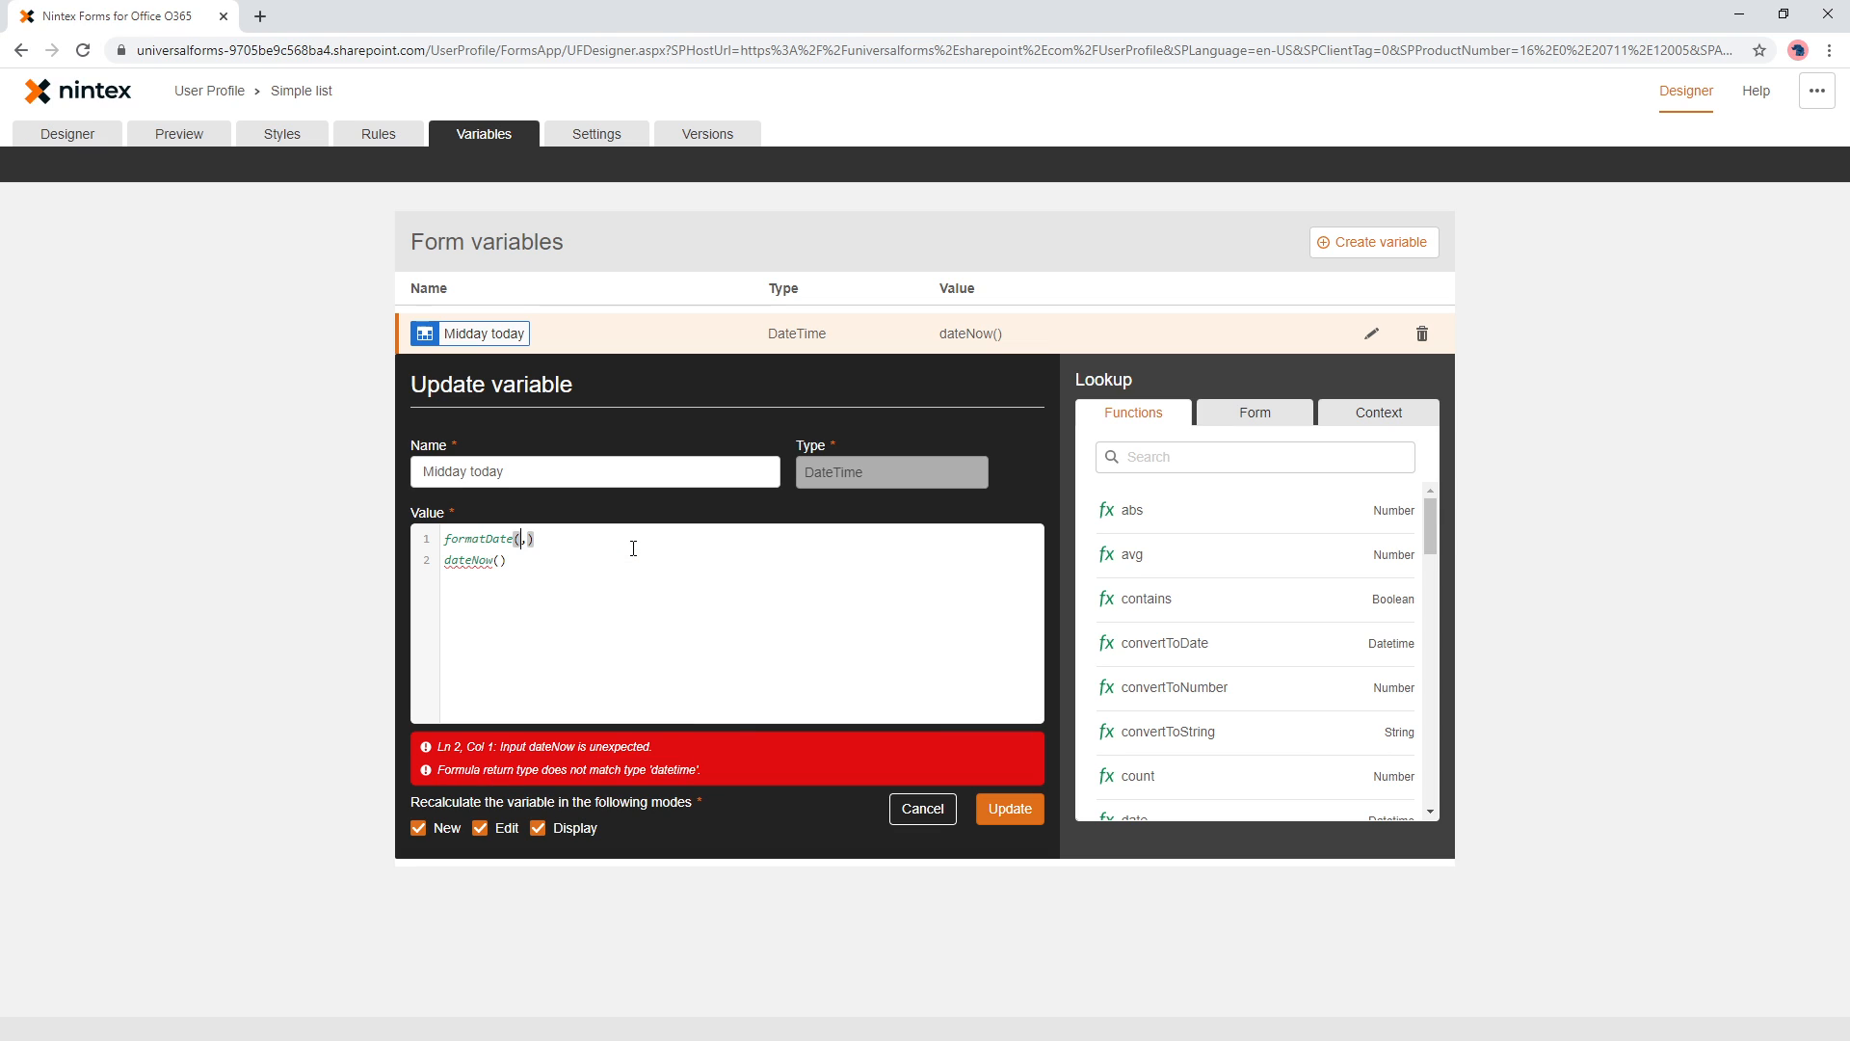
key("Delete")
key("Delete")
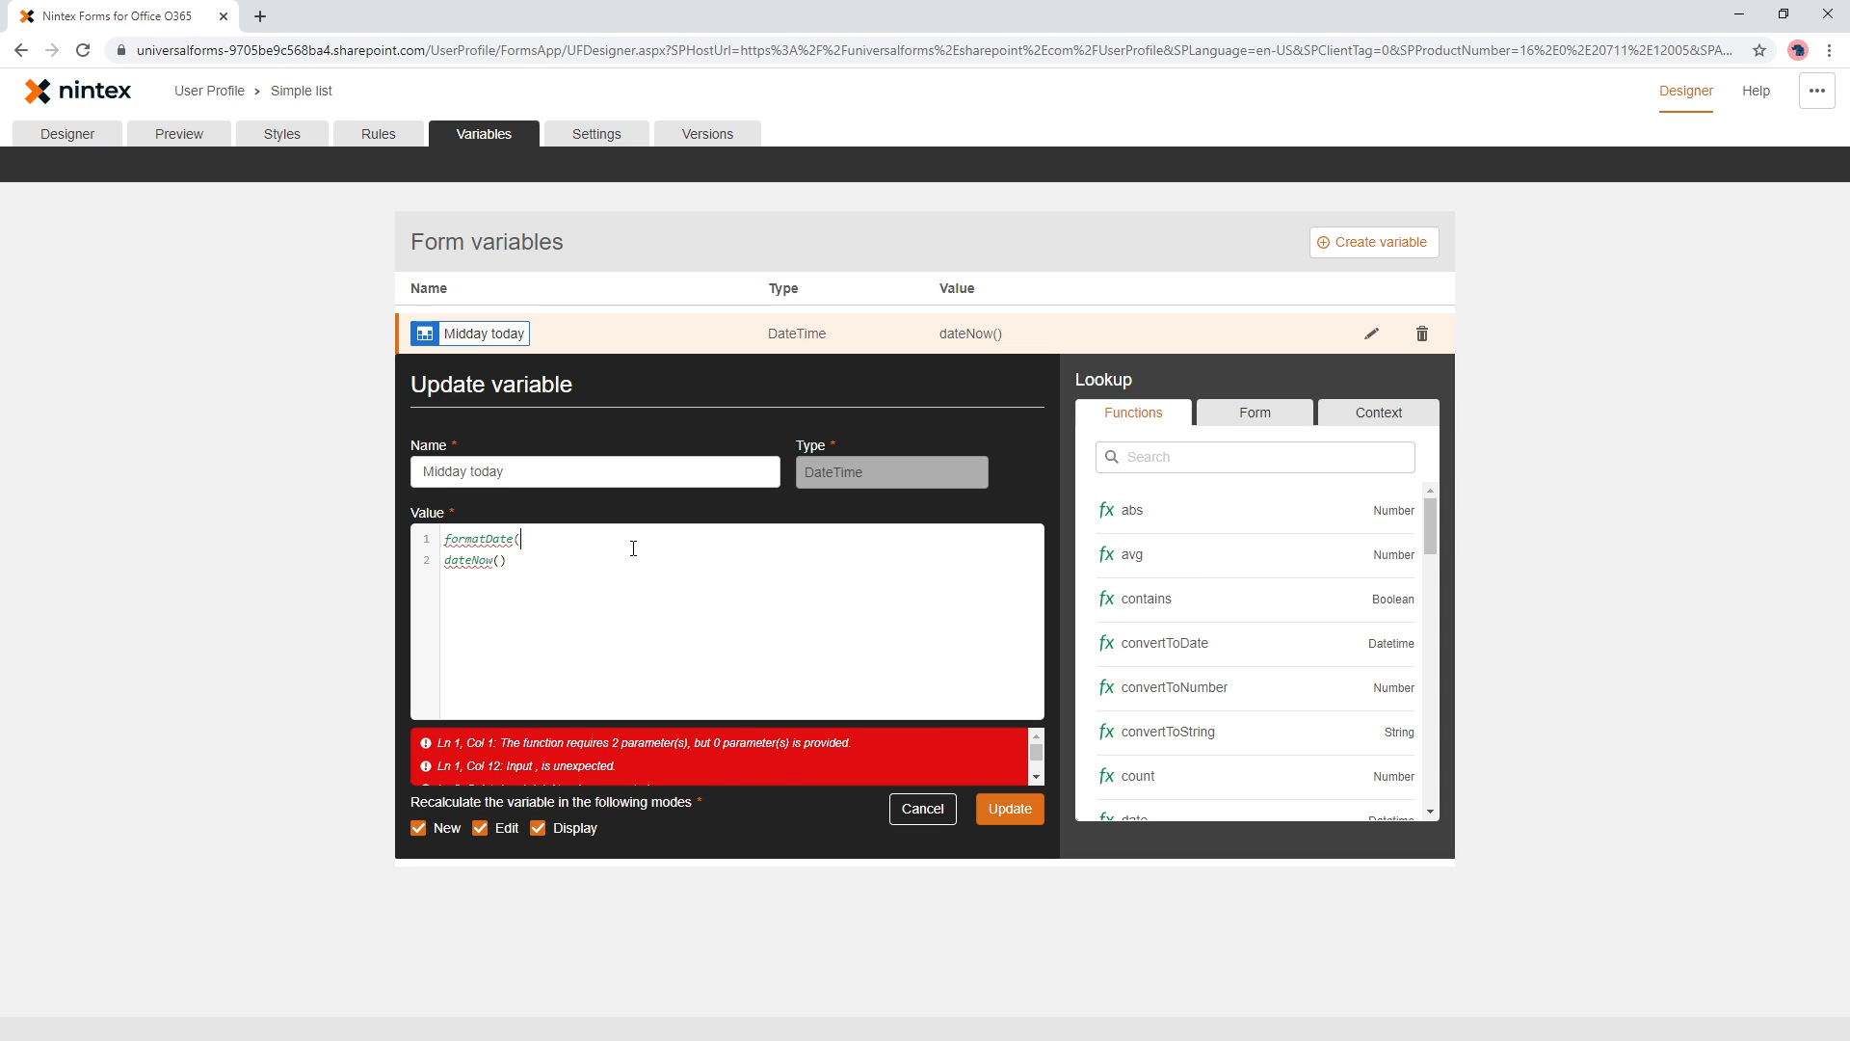
Complete the formatDate structure with a comma after dateNow() and the opening and closing parentheses on their own lines
key("Down")
key("Return")
key("Return")
type(",)")
key("Return")
key("Up")
key("Down")
key("Delete")
key("Up")
key("Up")
key("End")
key("Left")
key("Return")
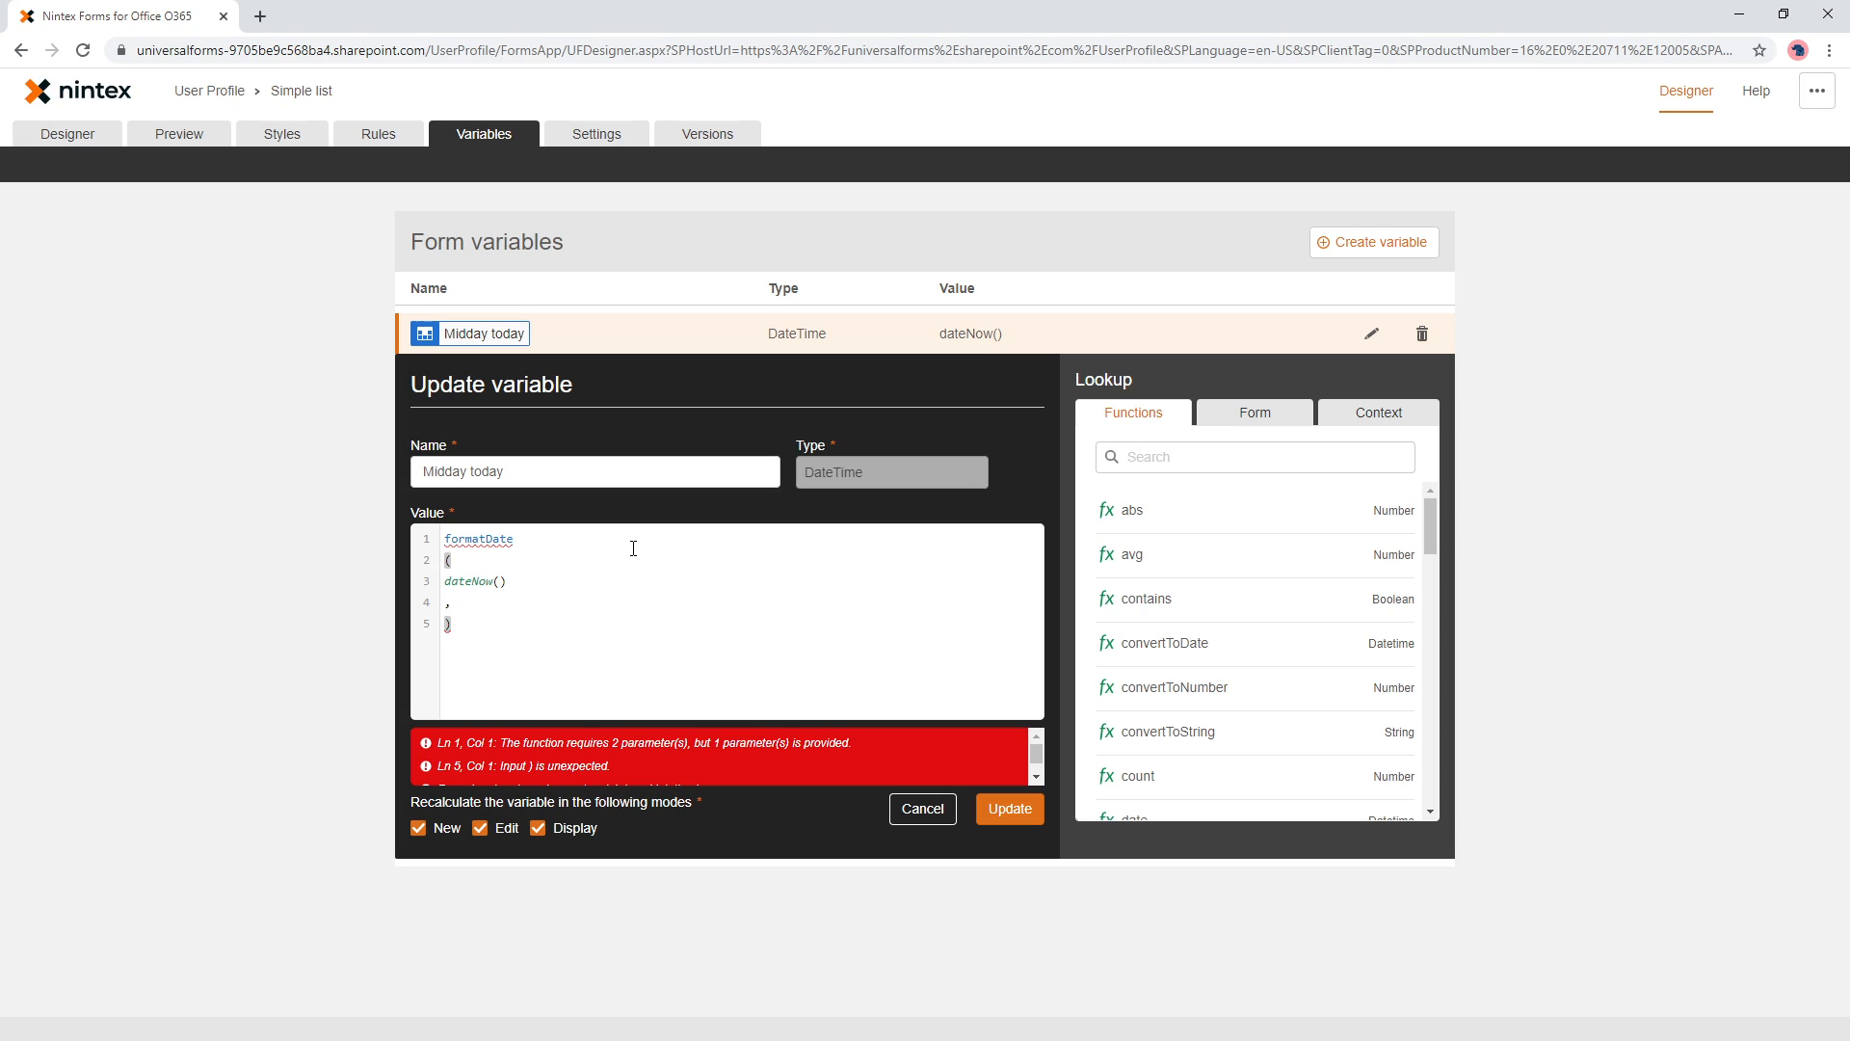
key("Down")
key("End")
key("Right")
Look up the formatDate function and copy its example format "DD/MM/YYYY, h:mm a" into the formula after dateNow()
left_click(1225, 449)
type("form")
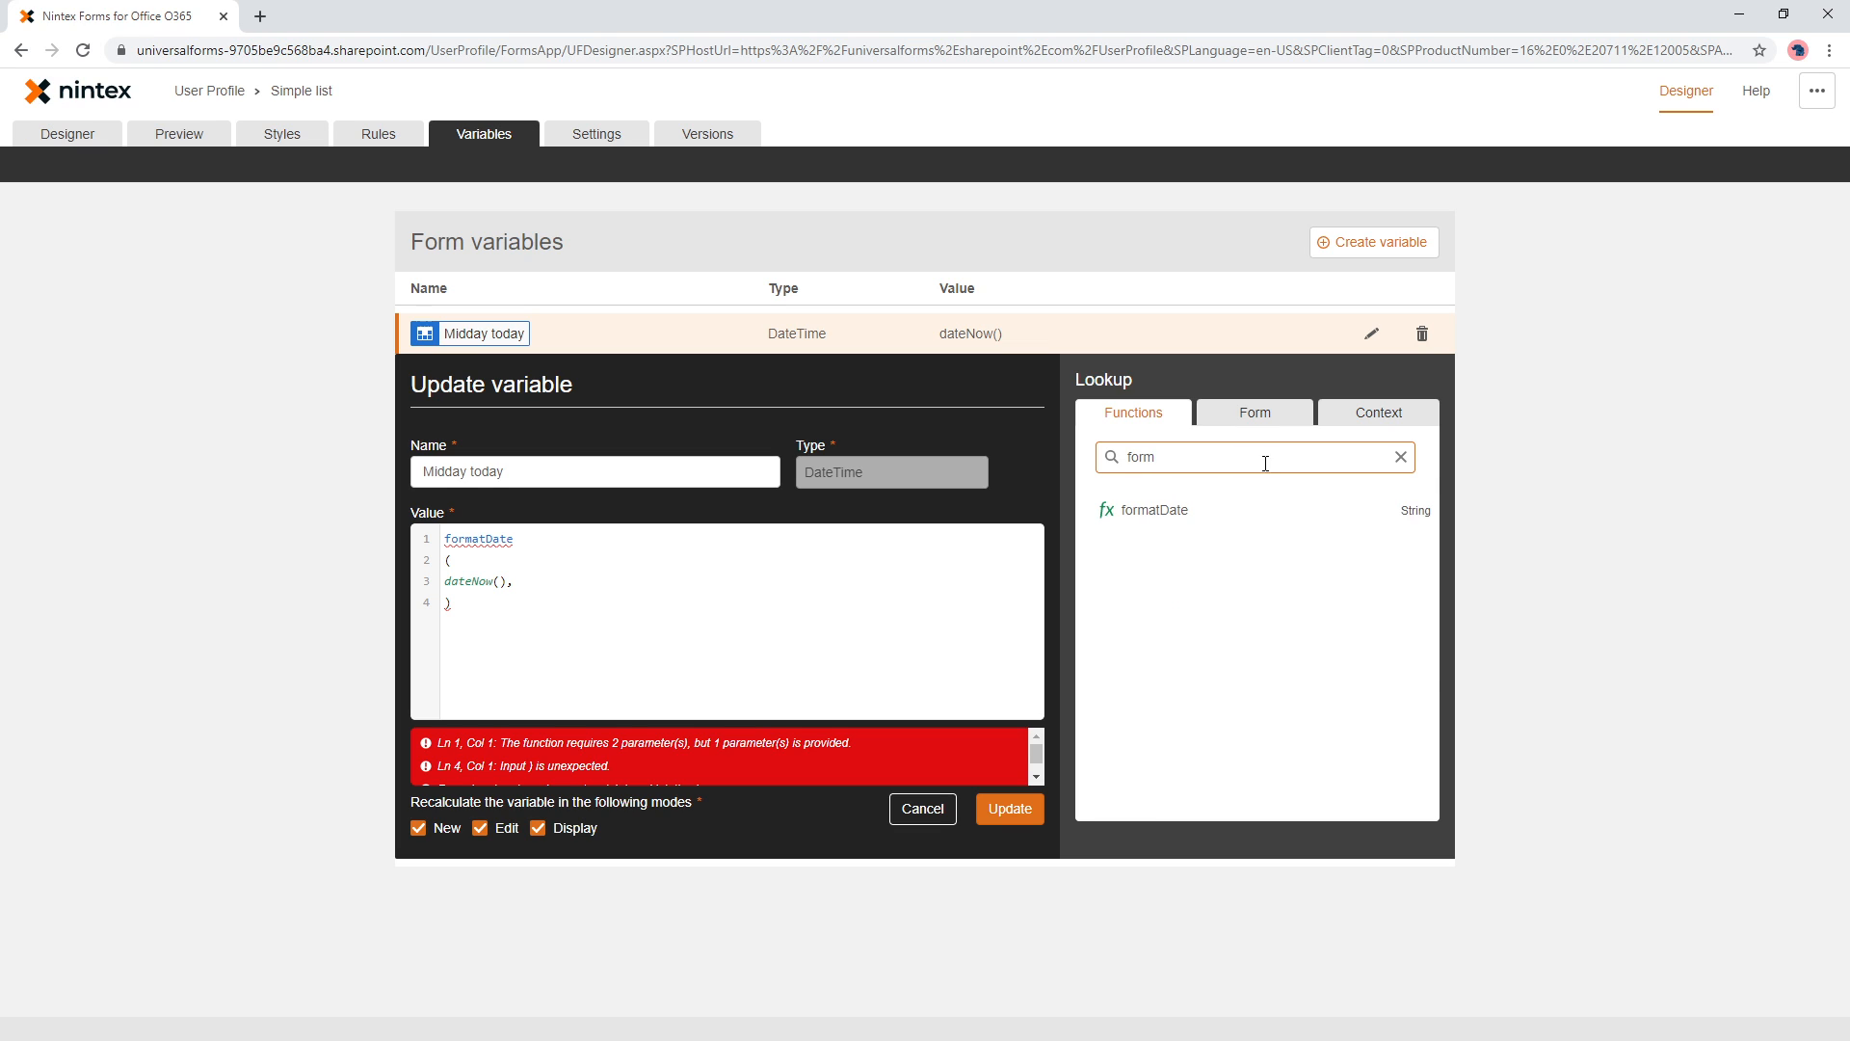
left_click(1238, 510)
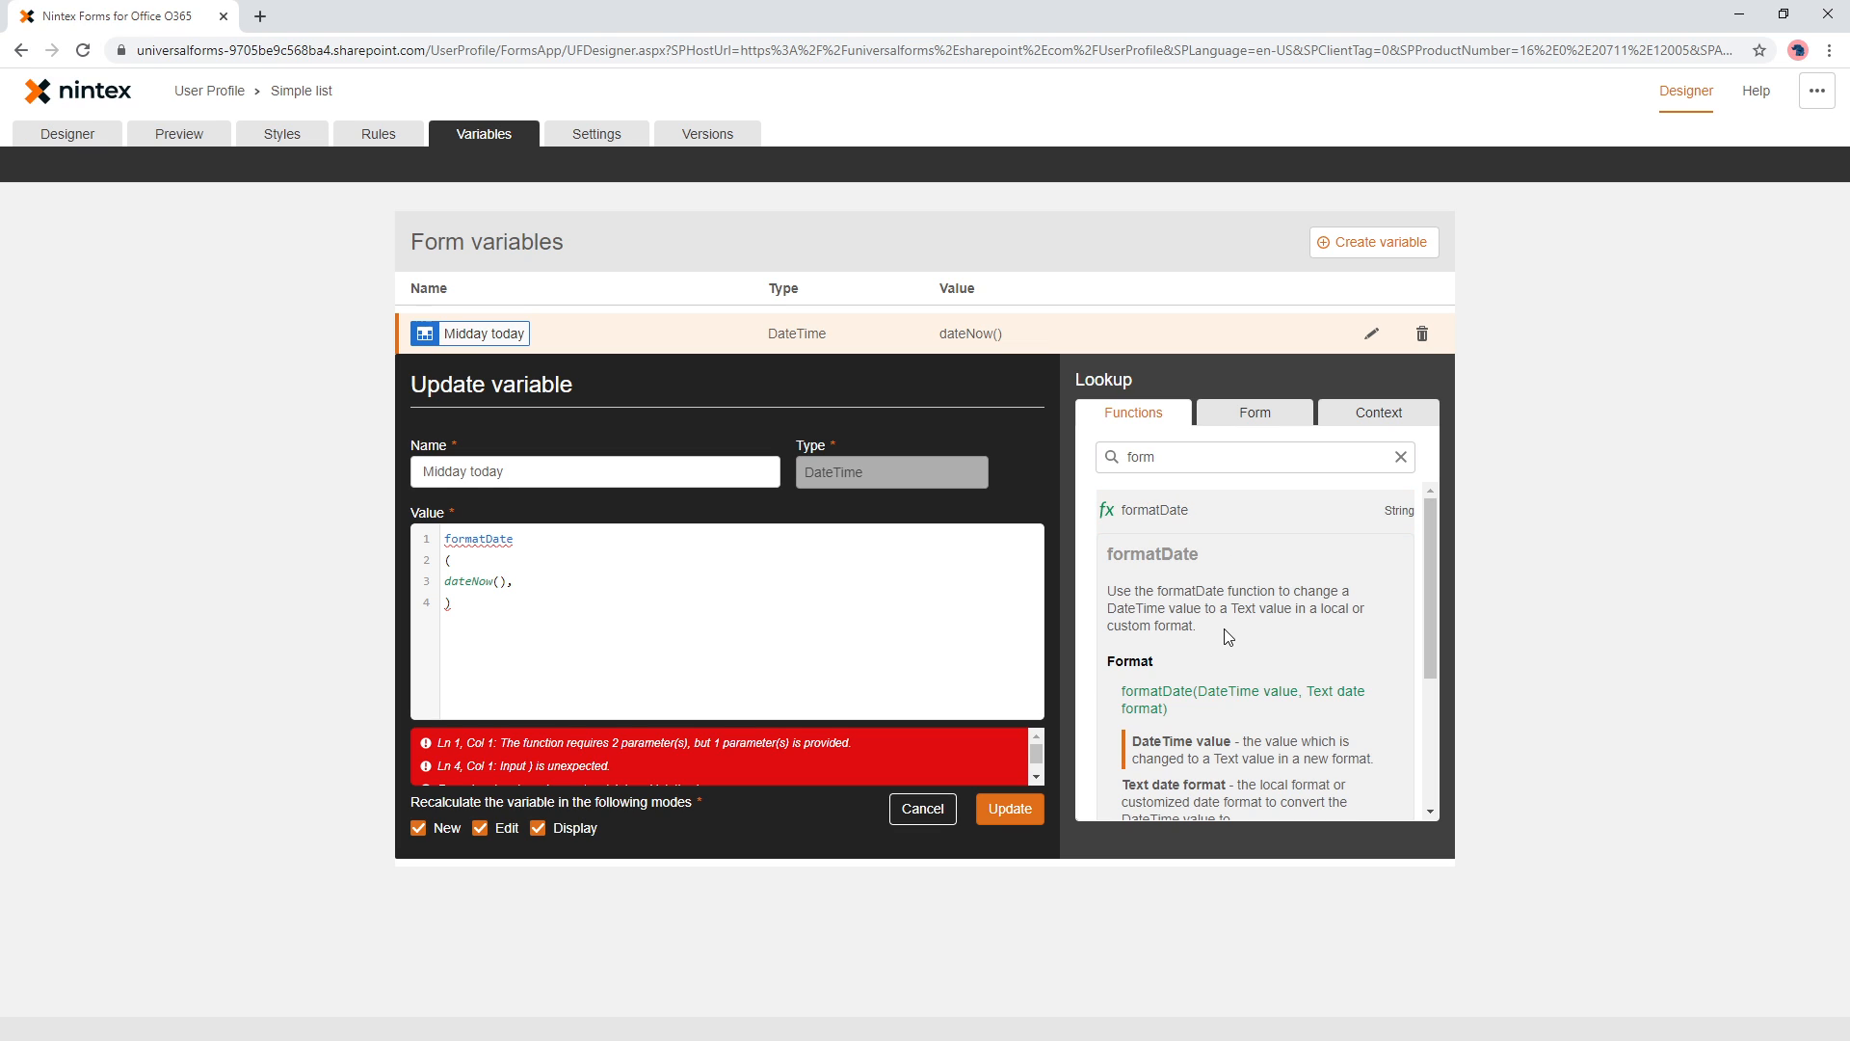
scroll(1224, 624, "down", 1)
scroll(1224, 625, "down", 2)
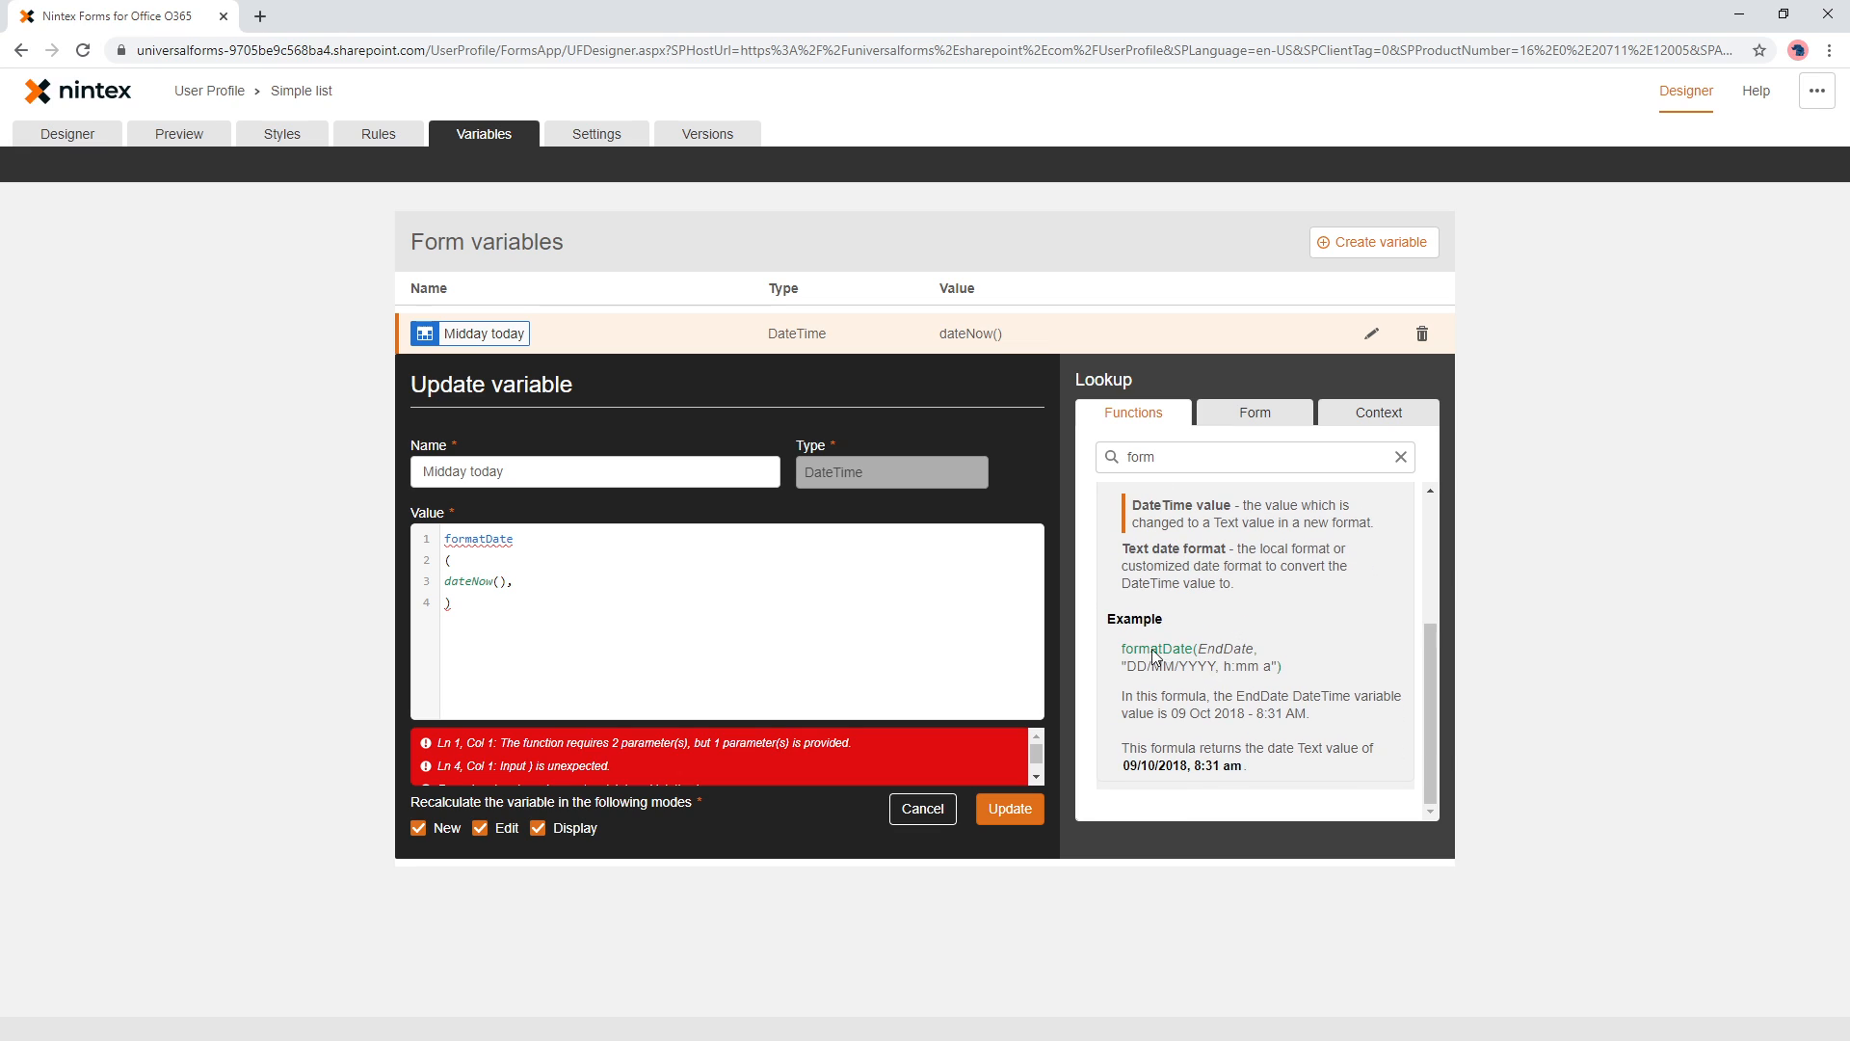
left_click_drag(1199, 650, 1253, 659)
left_click_drag(1279, 665, 1123, 668)
key("ctrl+c")
left_click(586, 581)
key("ctrl+v")
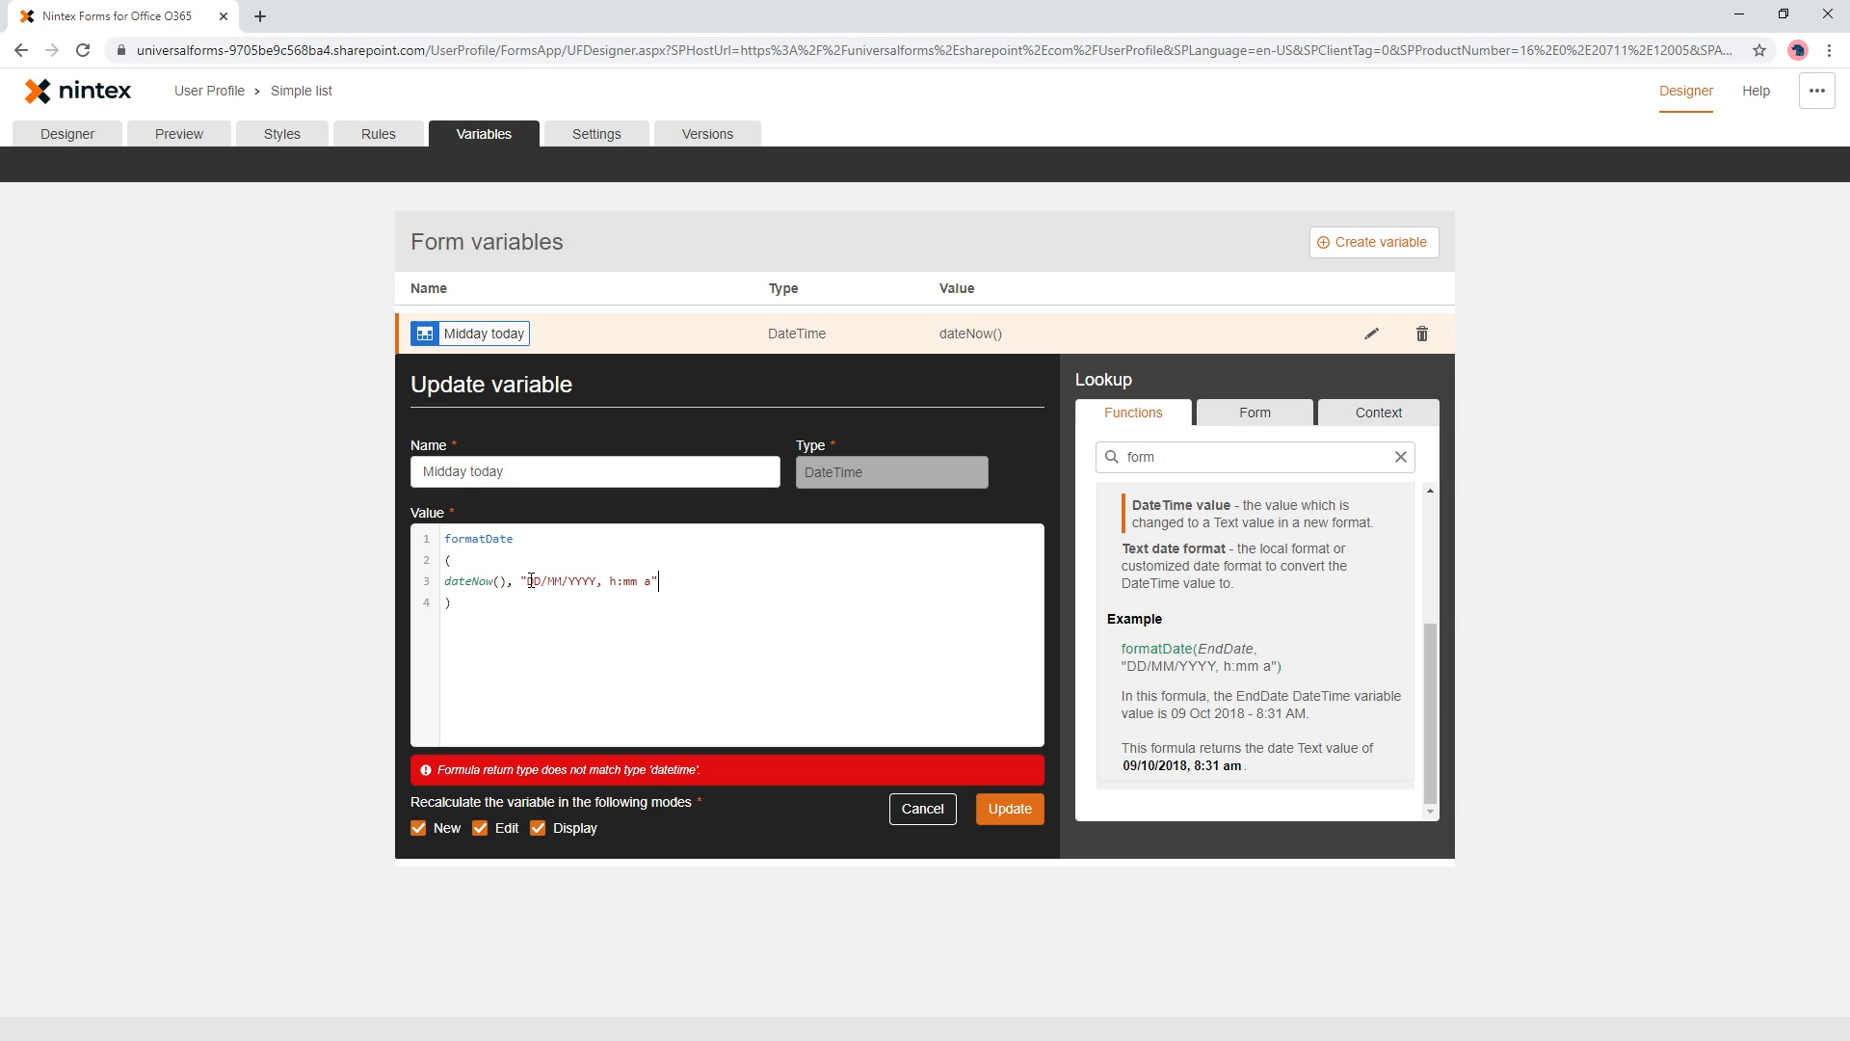
Change the time part of the format string to 12:00 p
double_click(612, 581)
type("12")
double_click(651, 584)
type("00")
double_click(652, 582)
type("p")
Check the formula's validation message against the formatDate description and the expression's parameters
left_click_drag(439, 770, 709, 771)
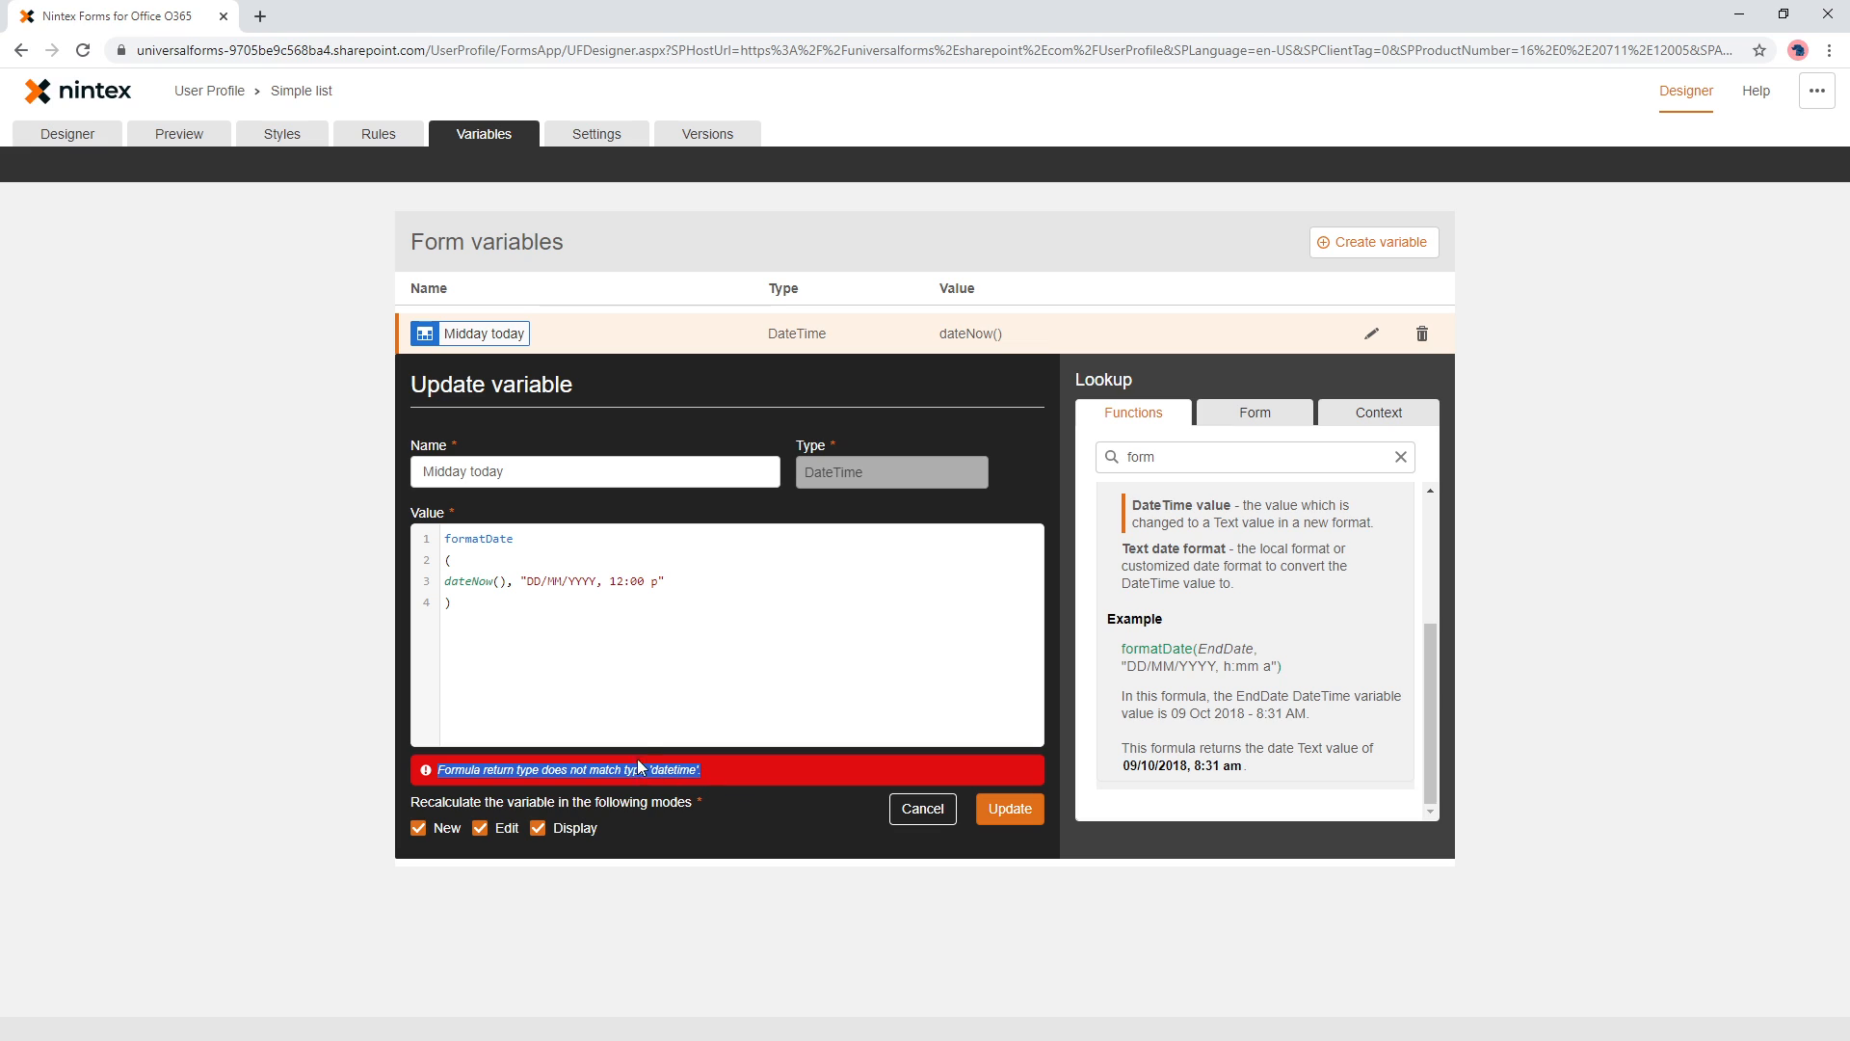
scroll(1357, 675, "up", 3)
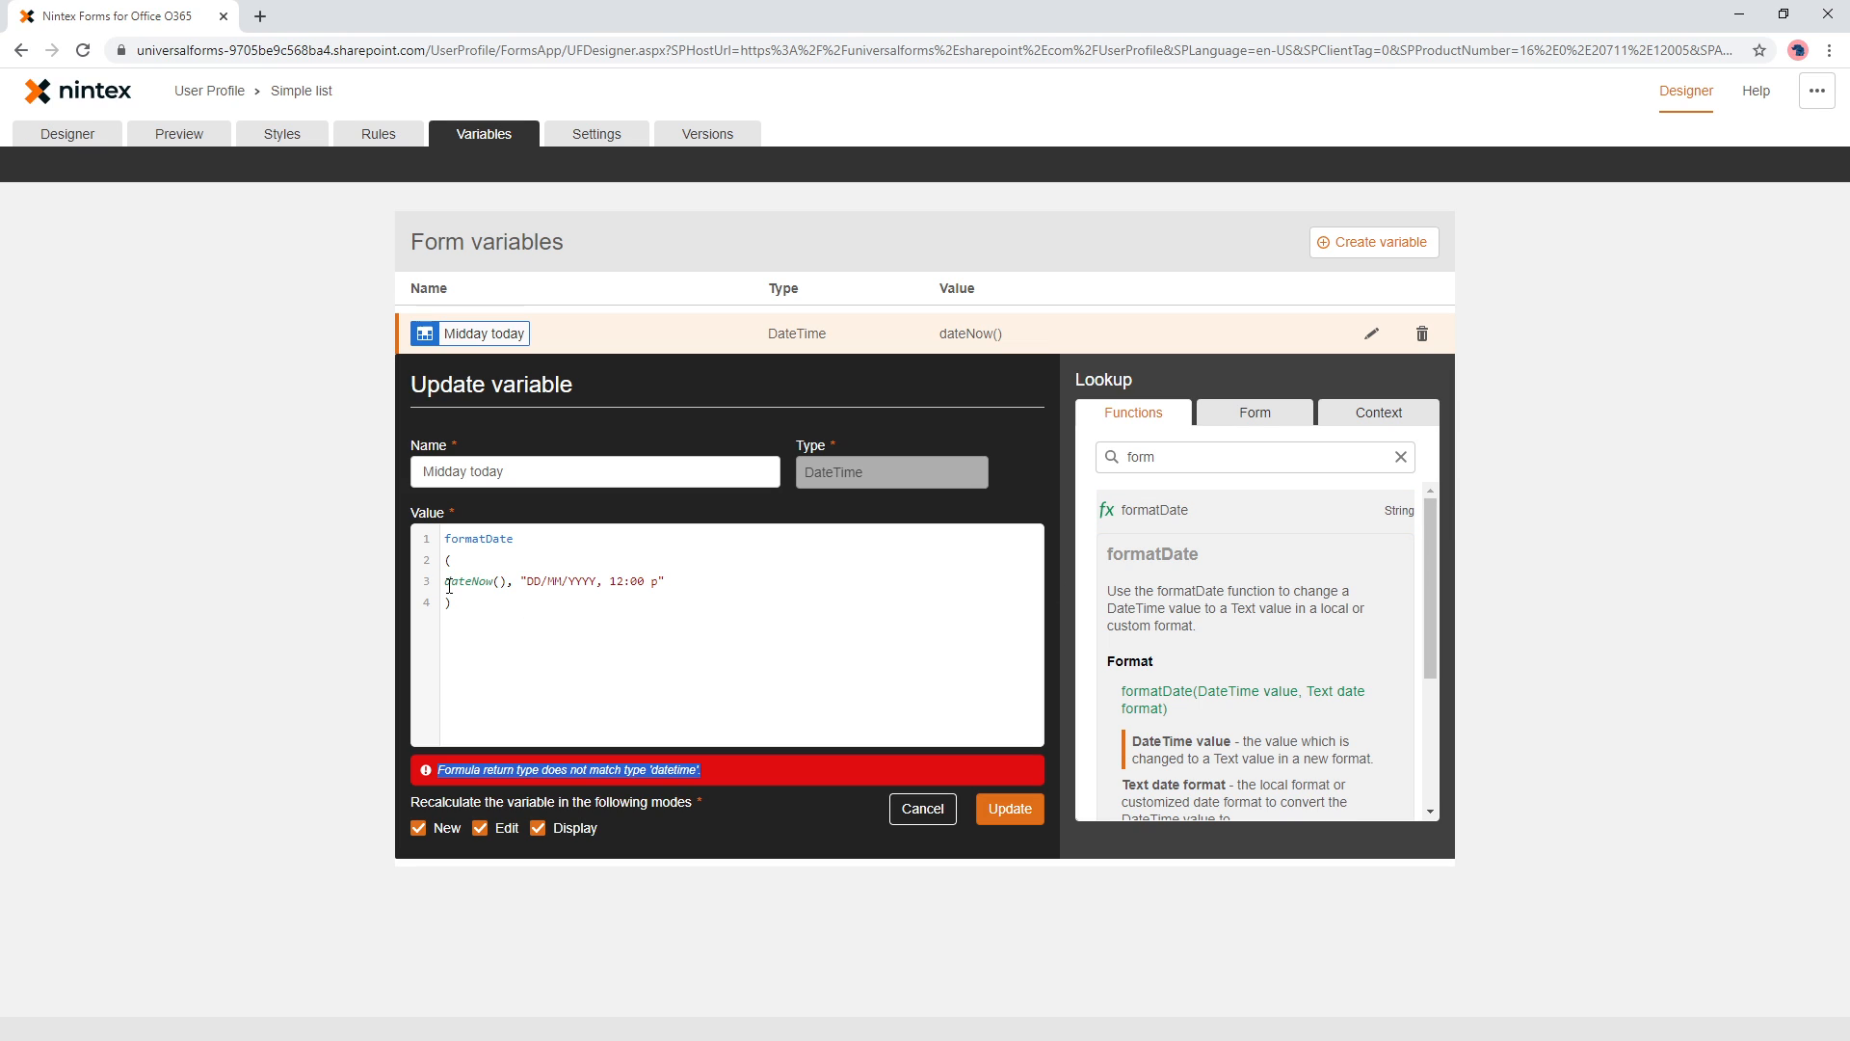
left_click_drag(445, 583, 673, 585)
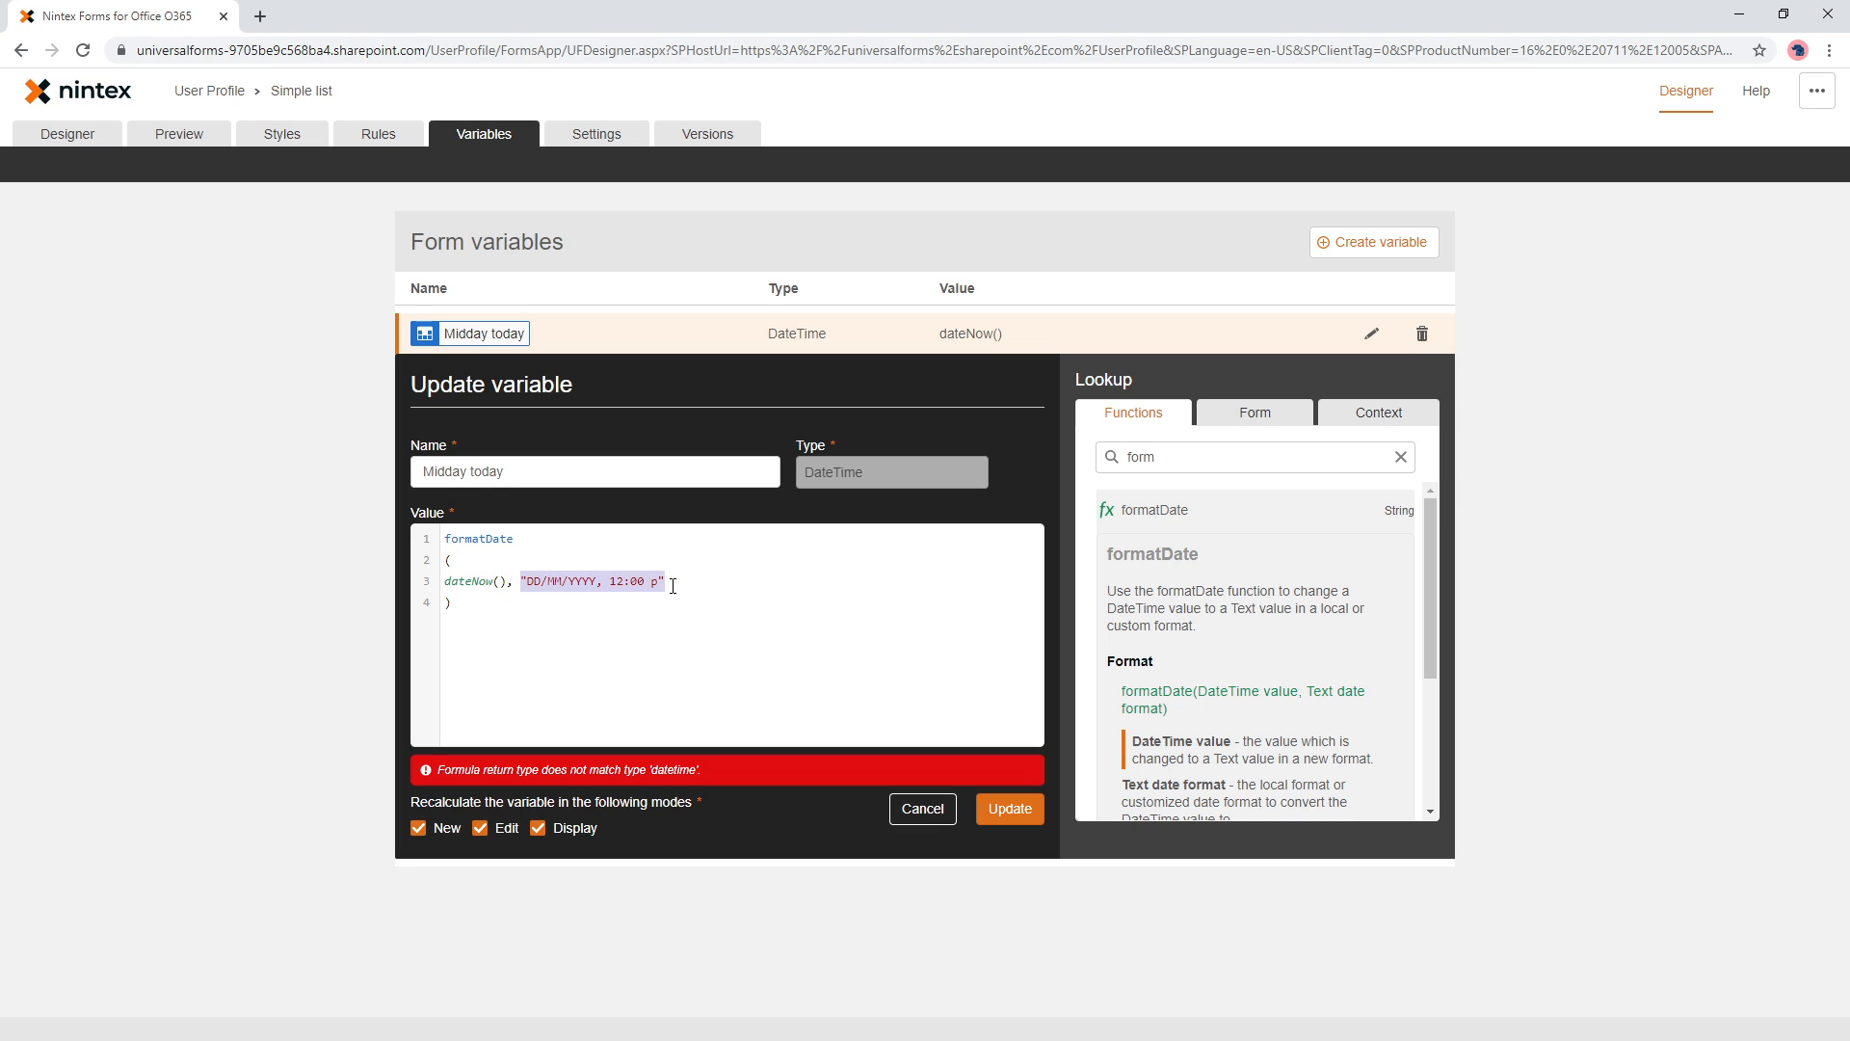
left_click_drag(445, 603, 435, 540)
Wrap the whole formatDate expression in convertToDate() and save the updated variable
left_click(447, 542)
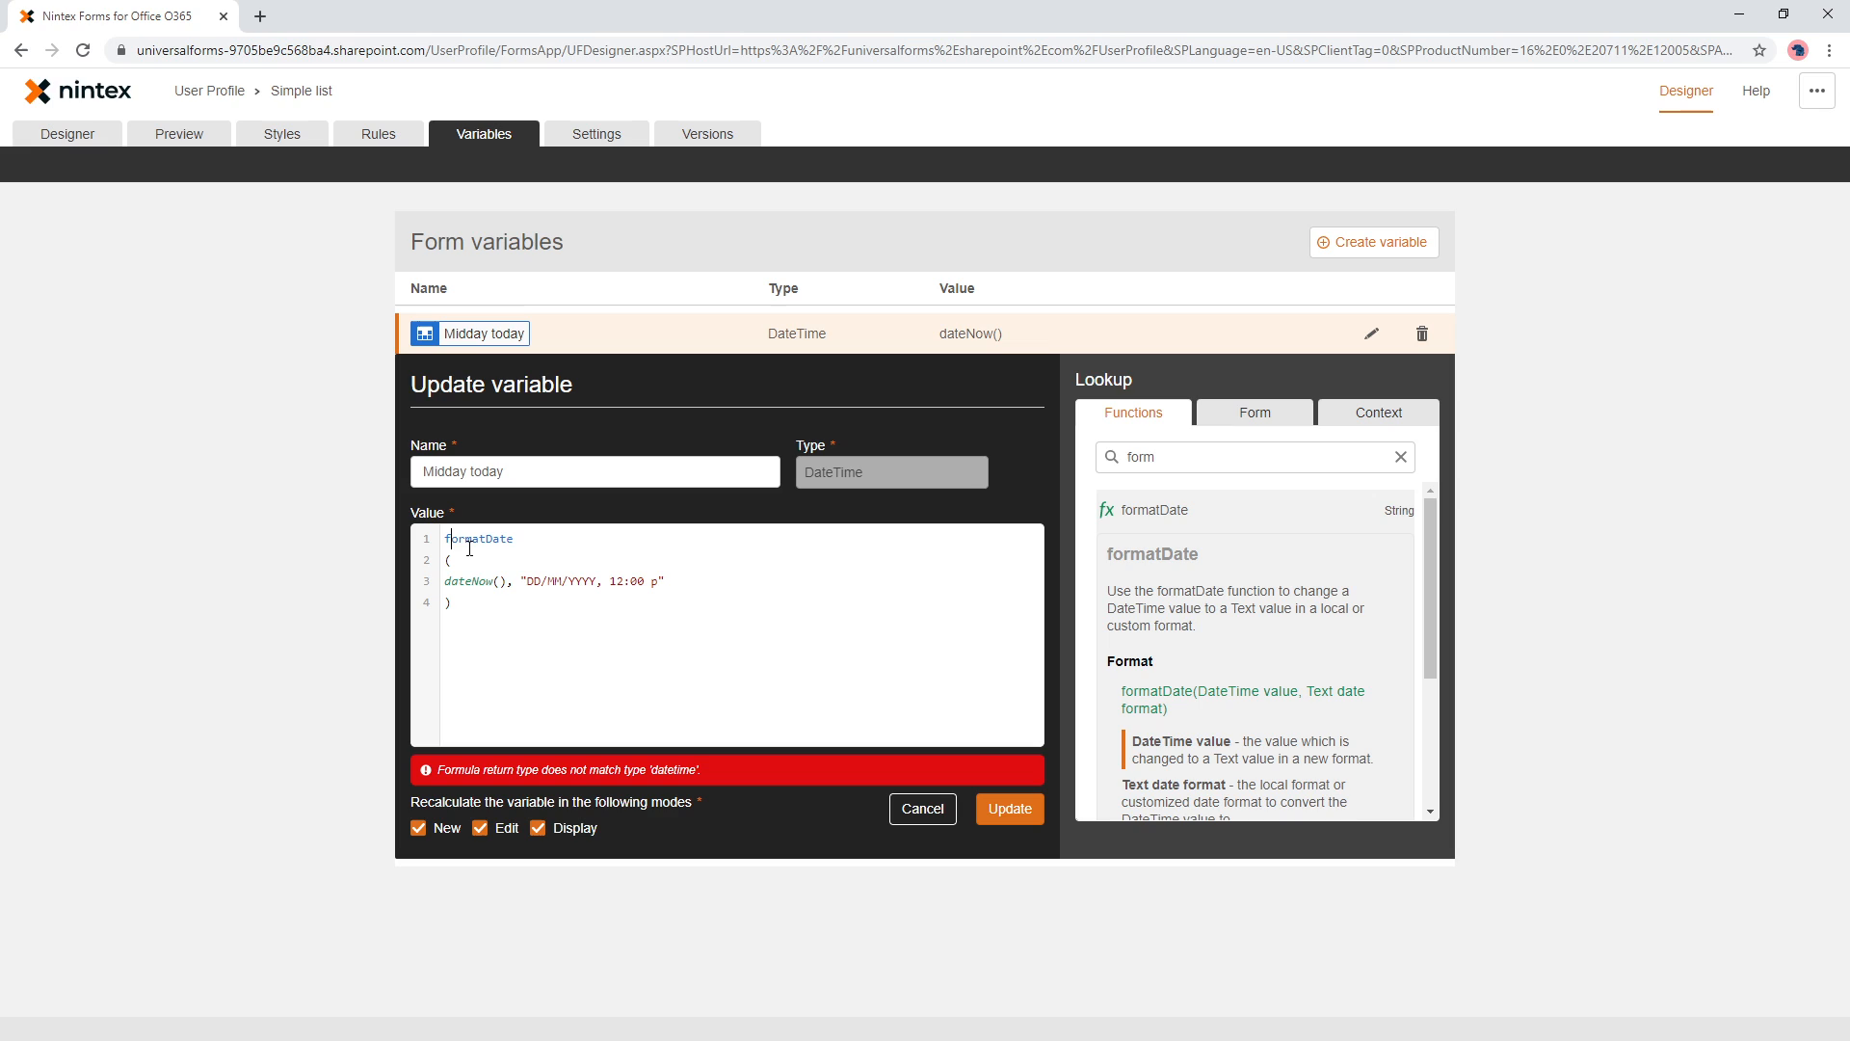
key("Return")
key("Up")
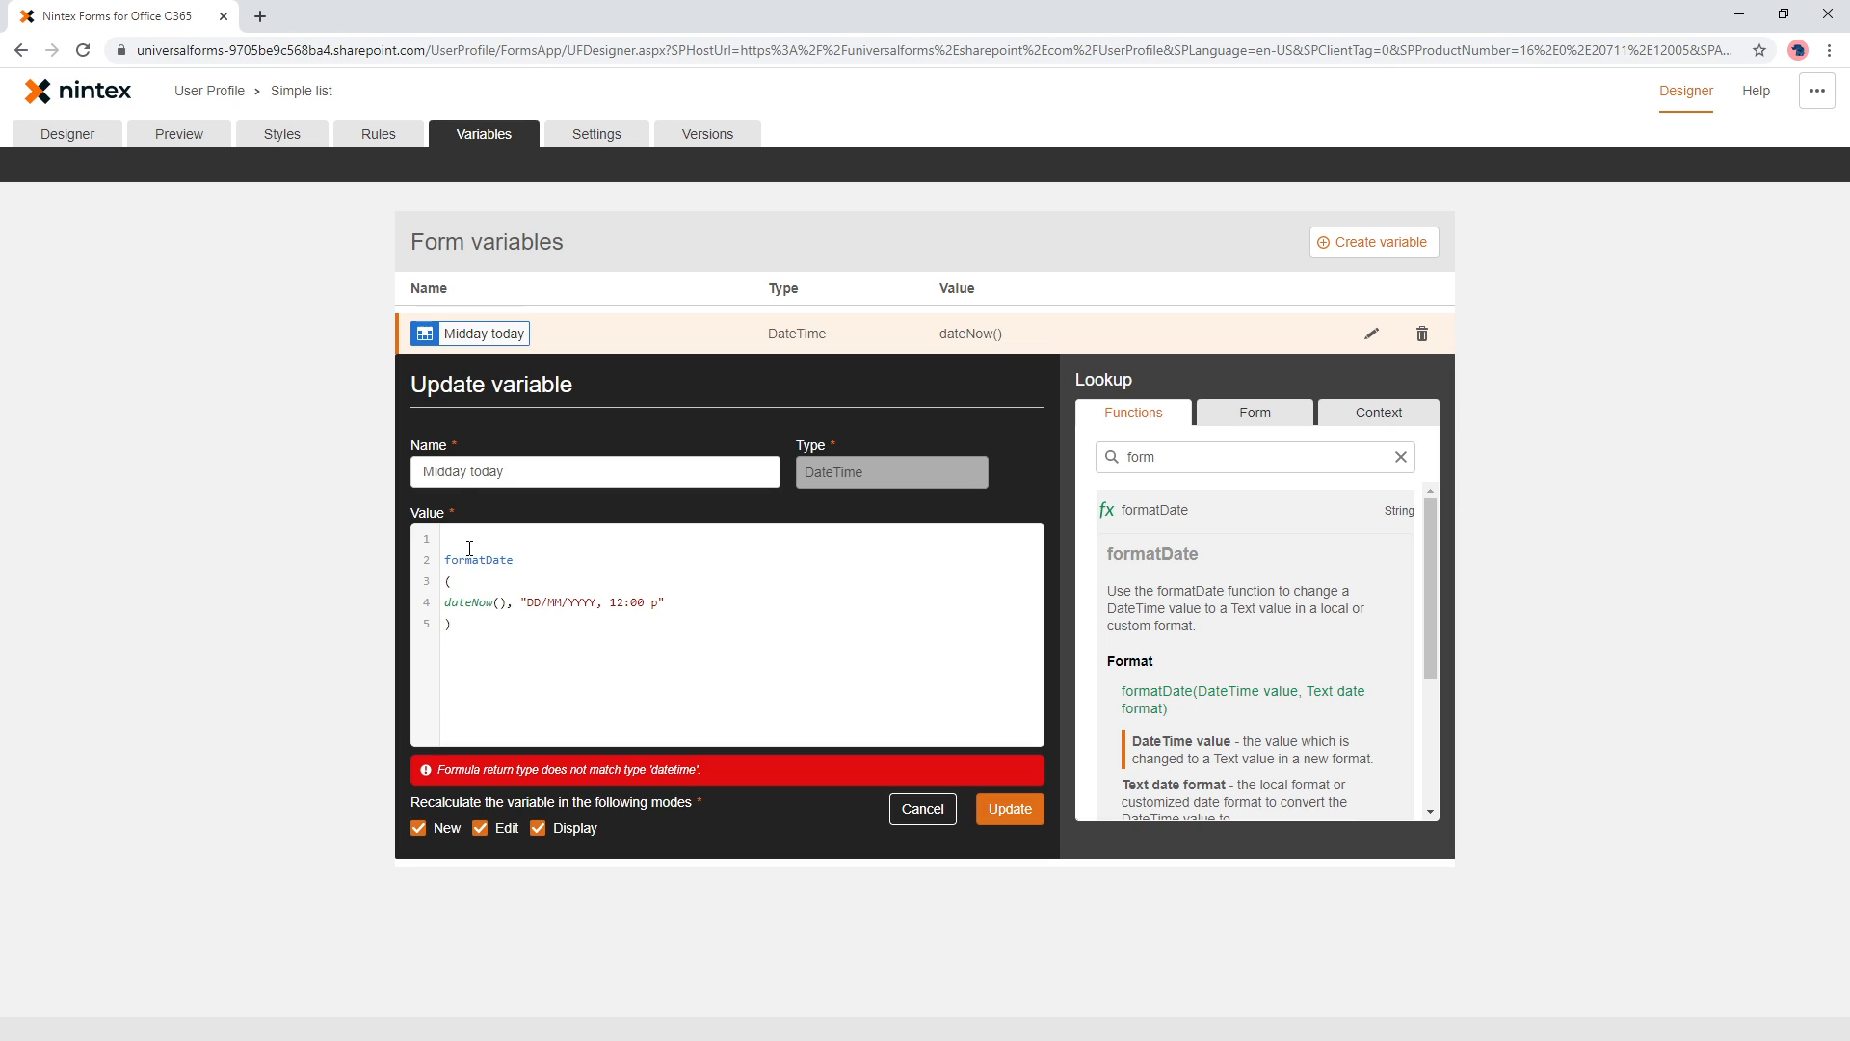
type("conv")
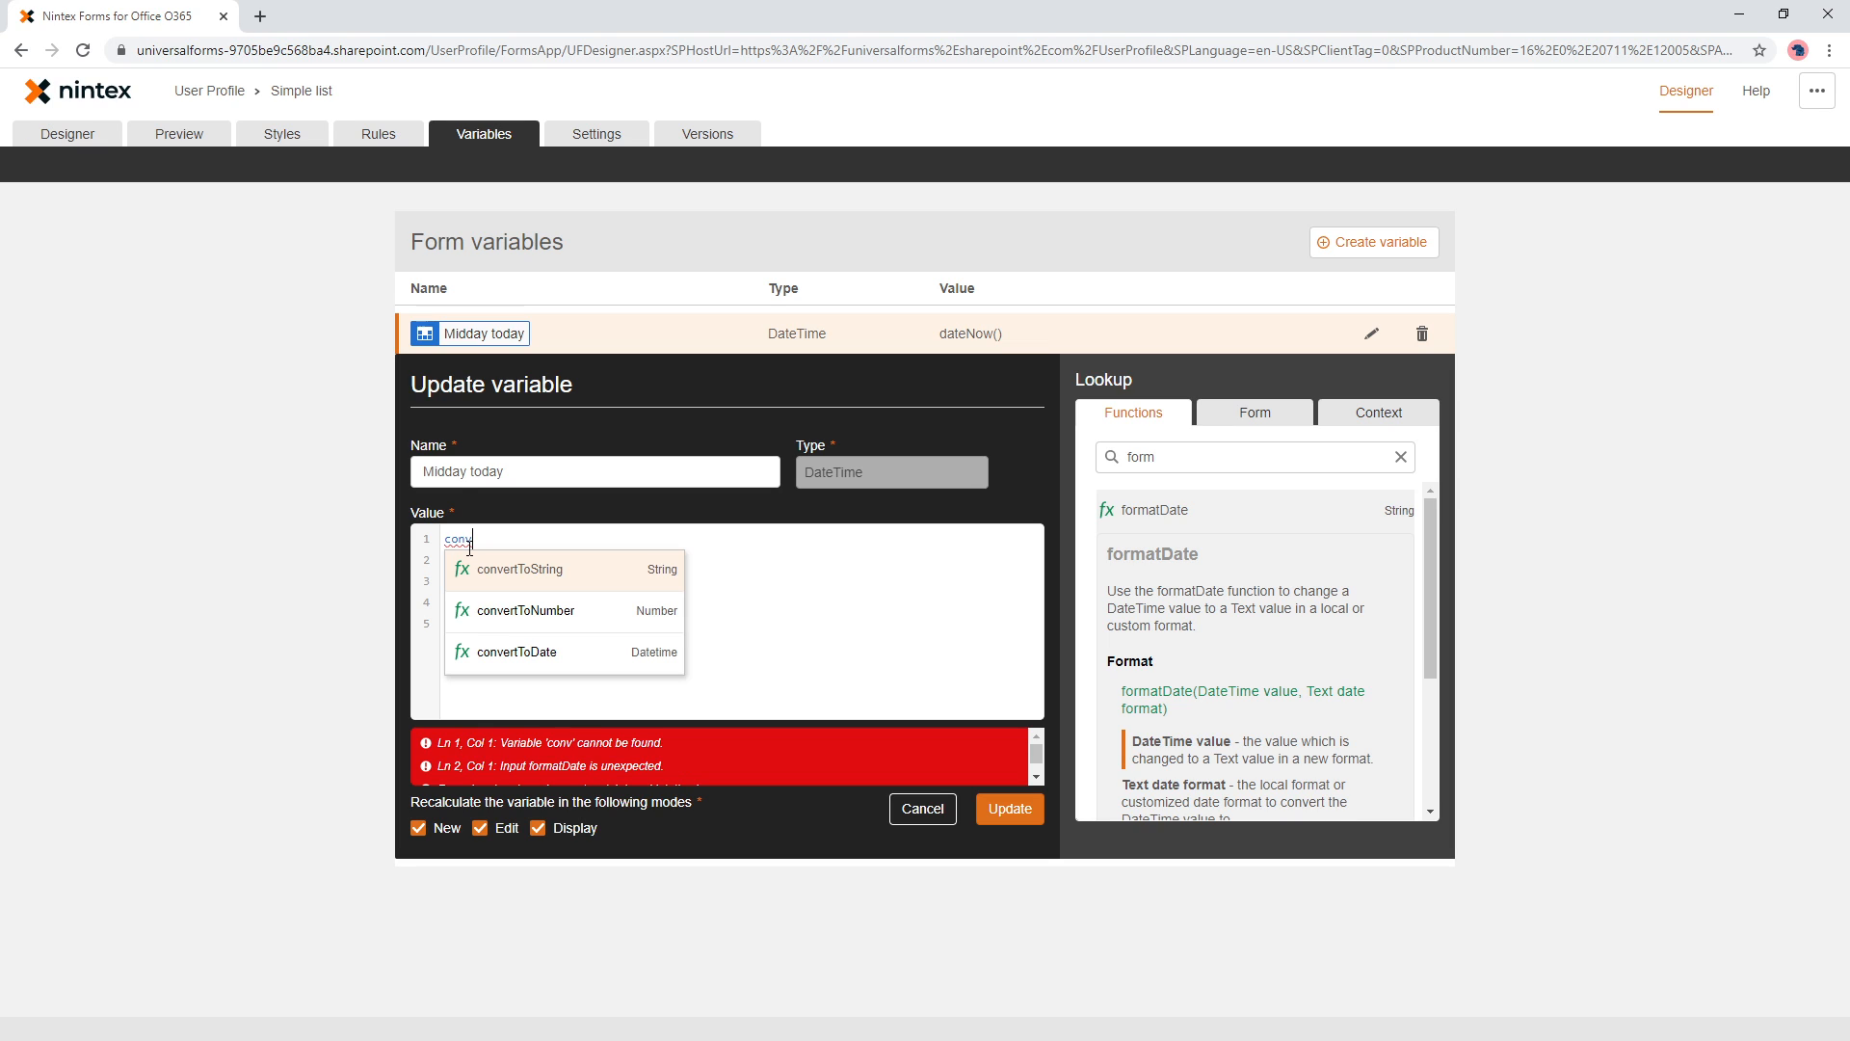
key("Down")
key("Down")
key("Return")
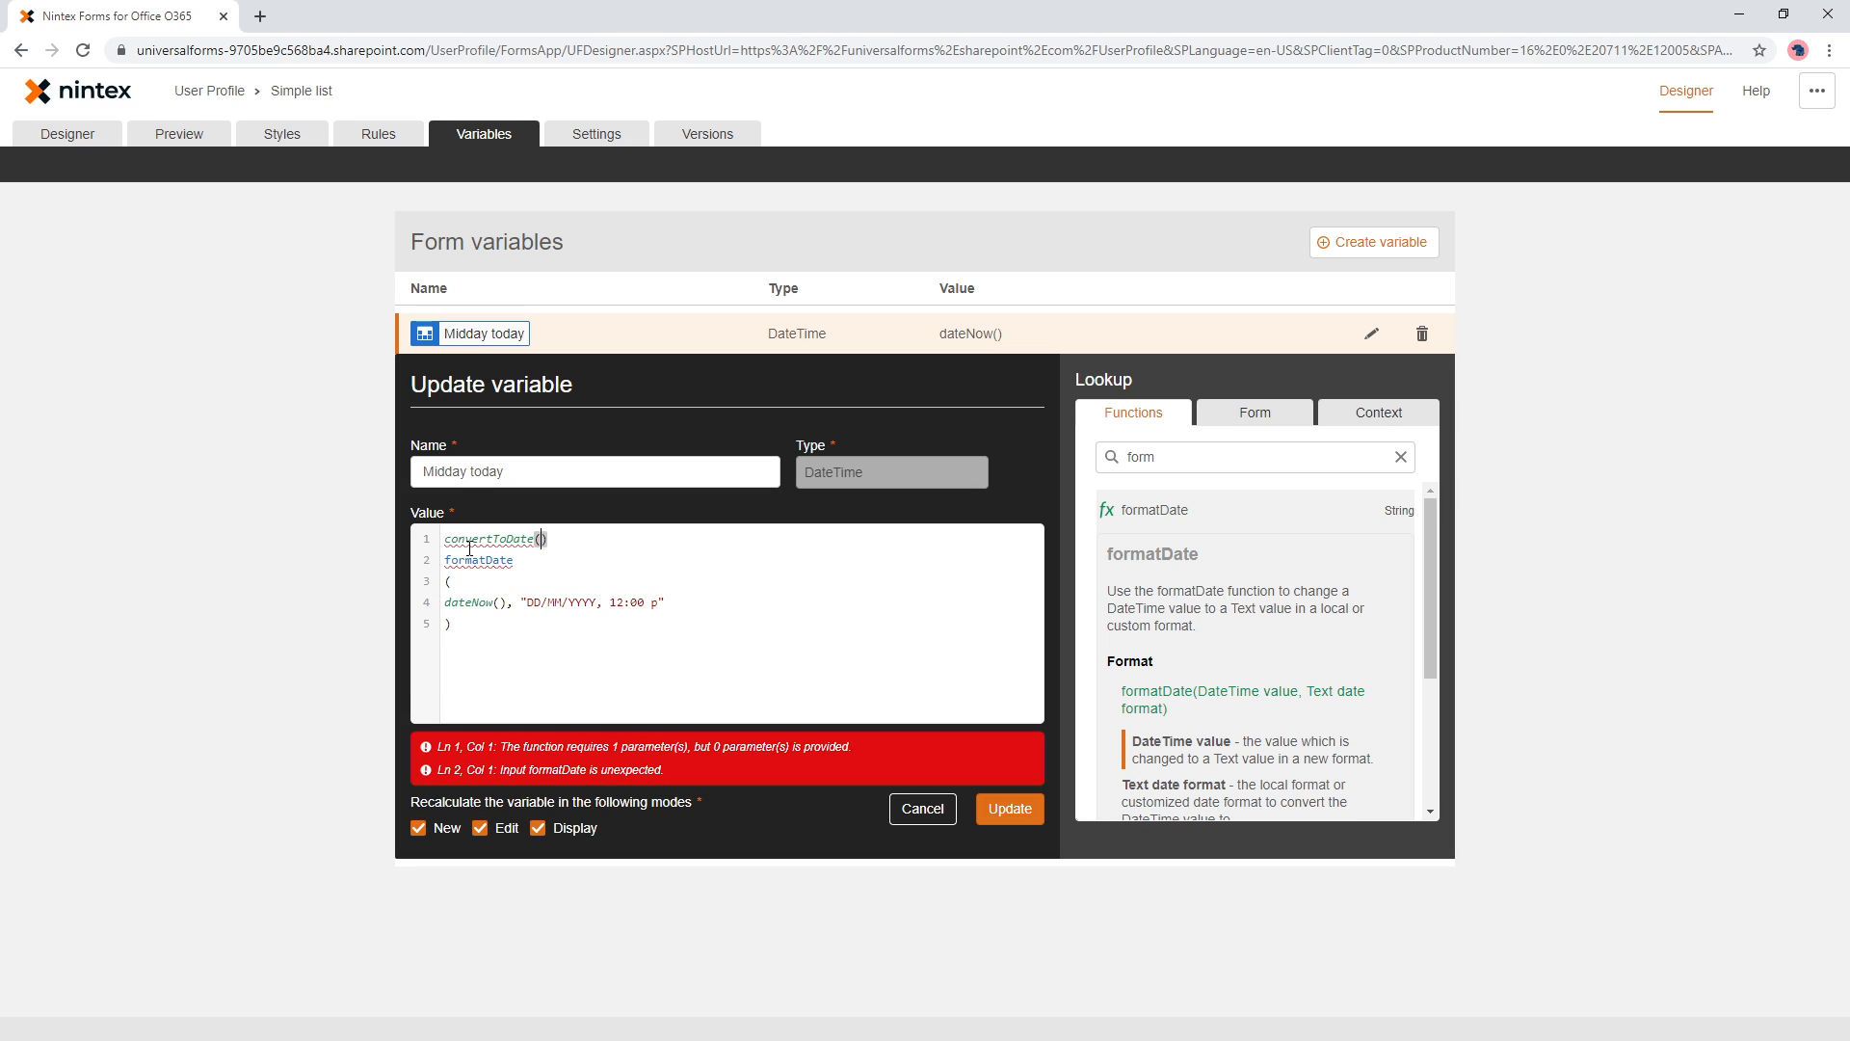
key("Delete")
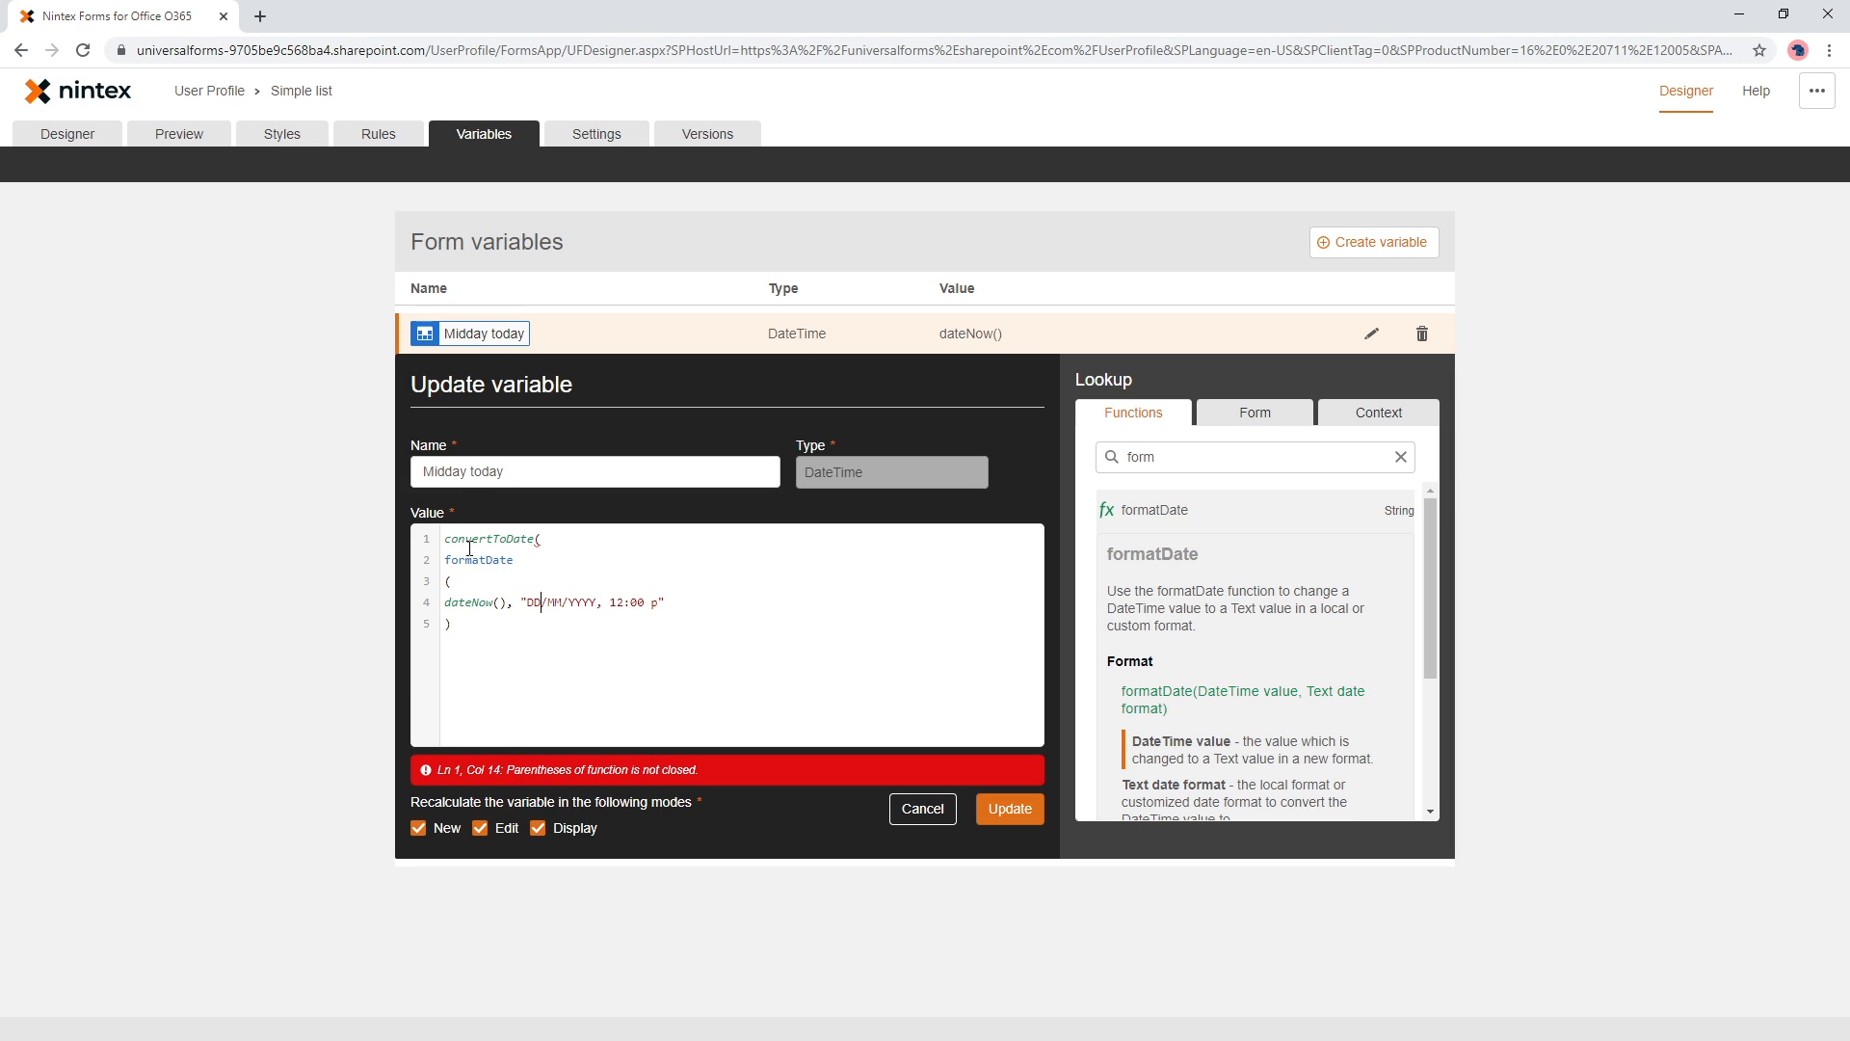
key("ctrl+End")
key("Return")
type(")")
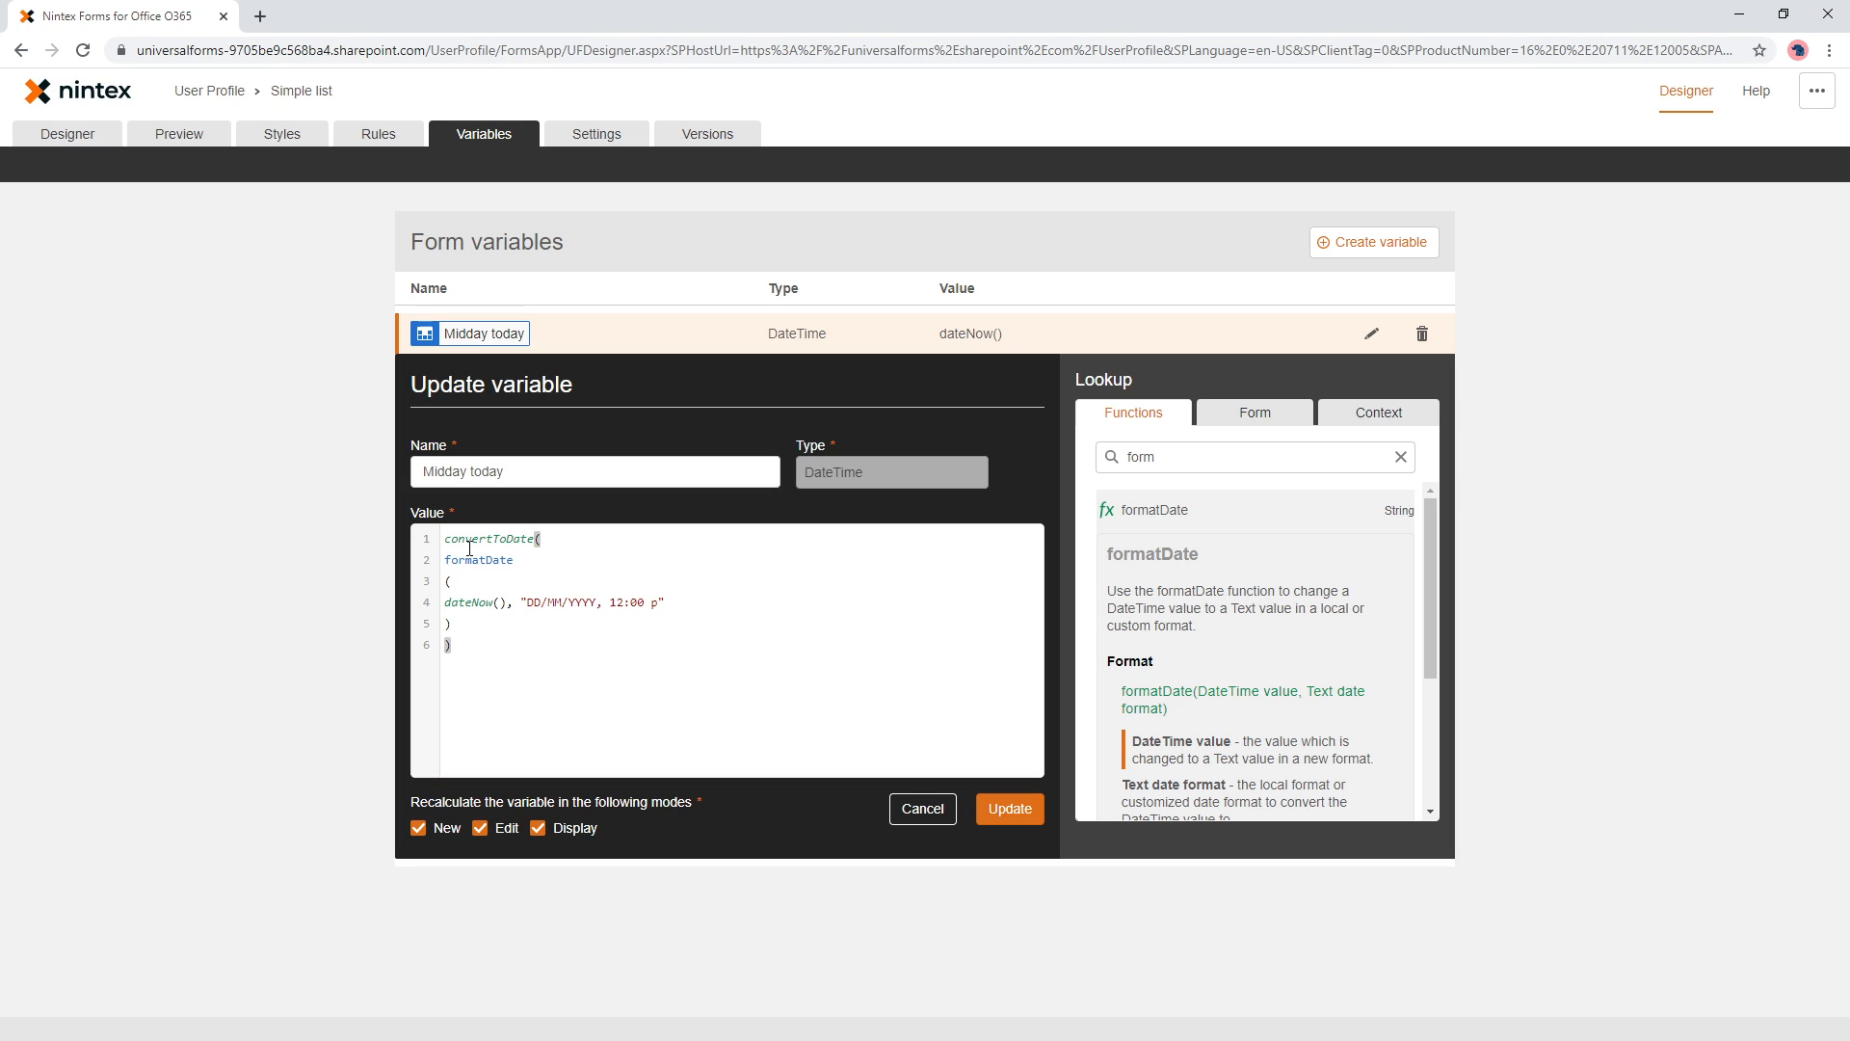
left_click(1006, 808)
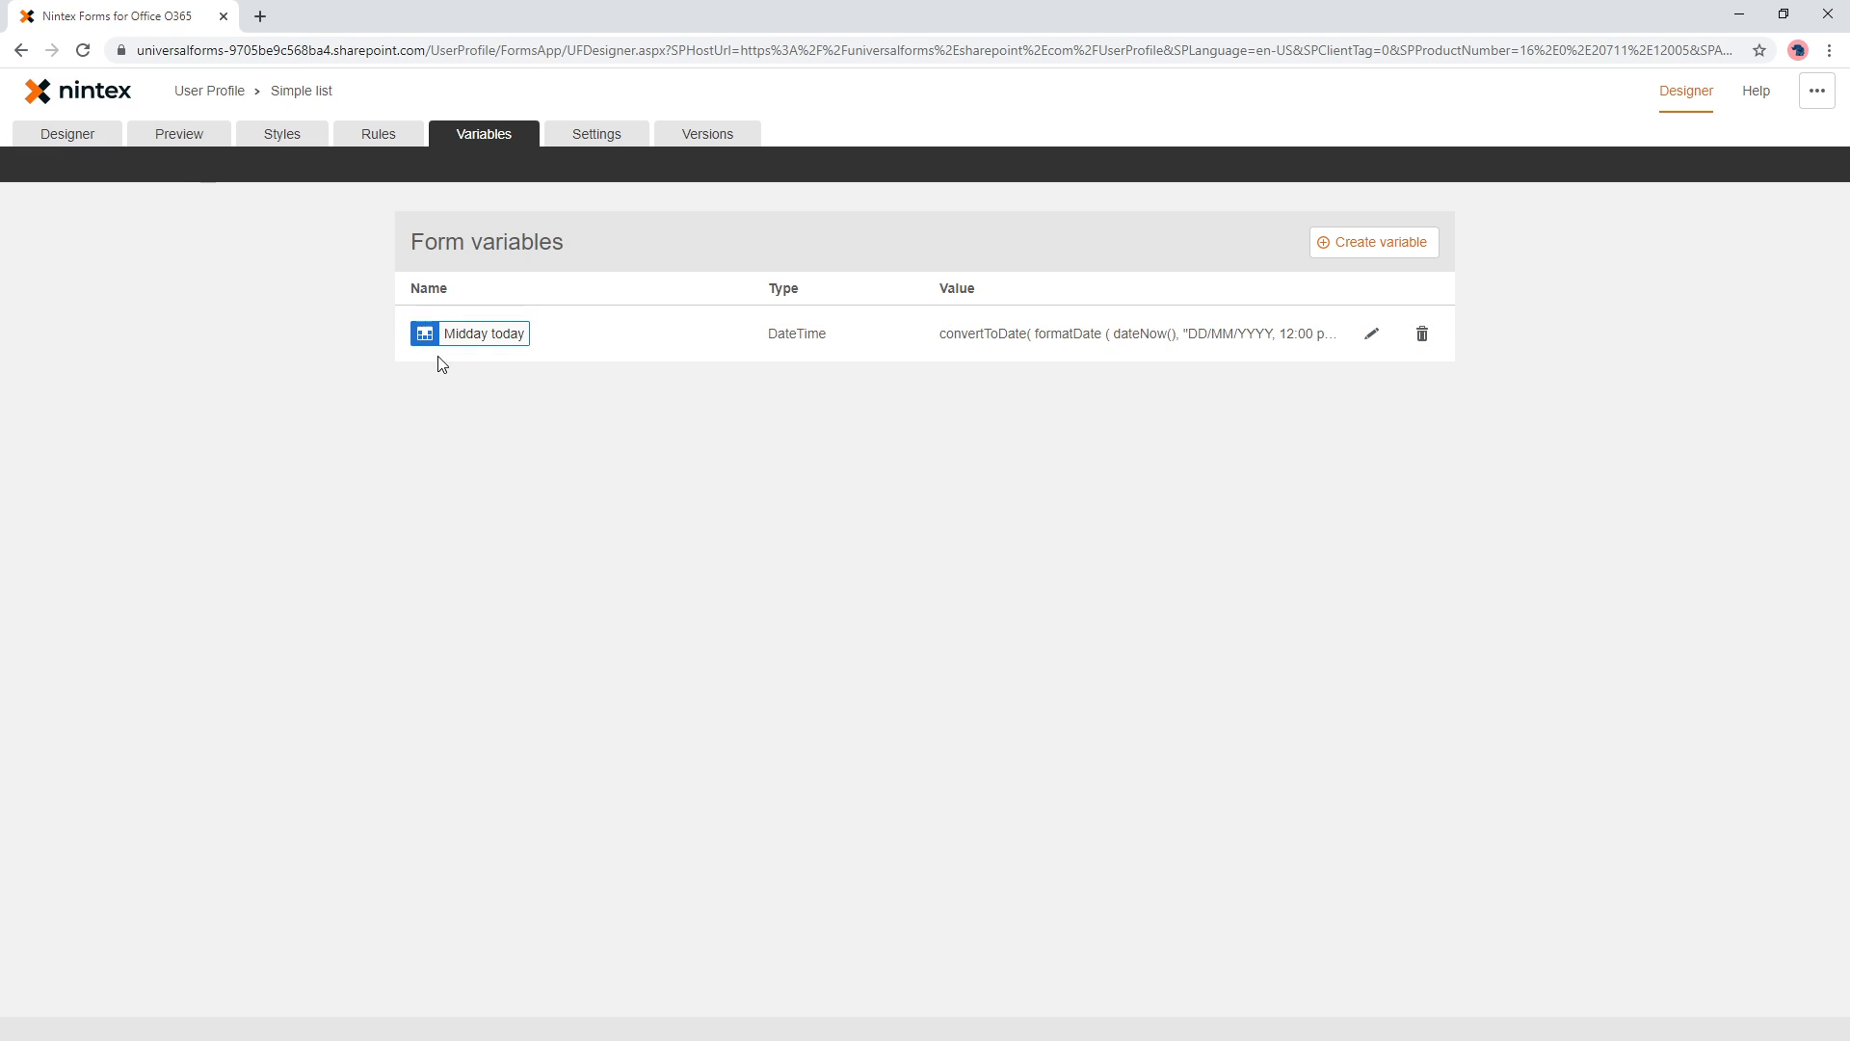
Preview the form and check the midday value in the label and the calendar of the Date/time 1 control
left_click(174, 138)
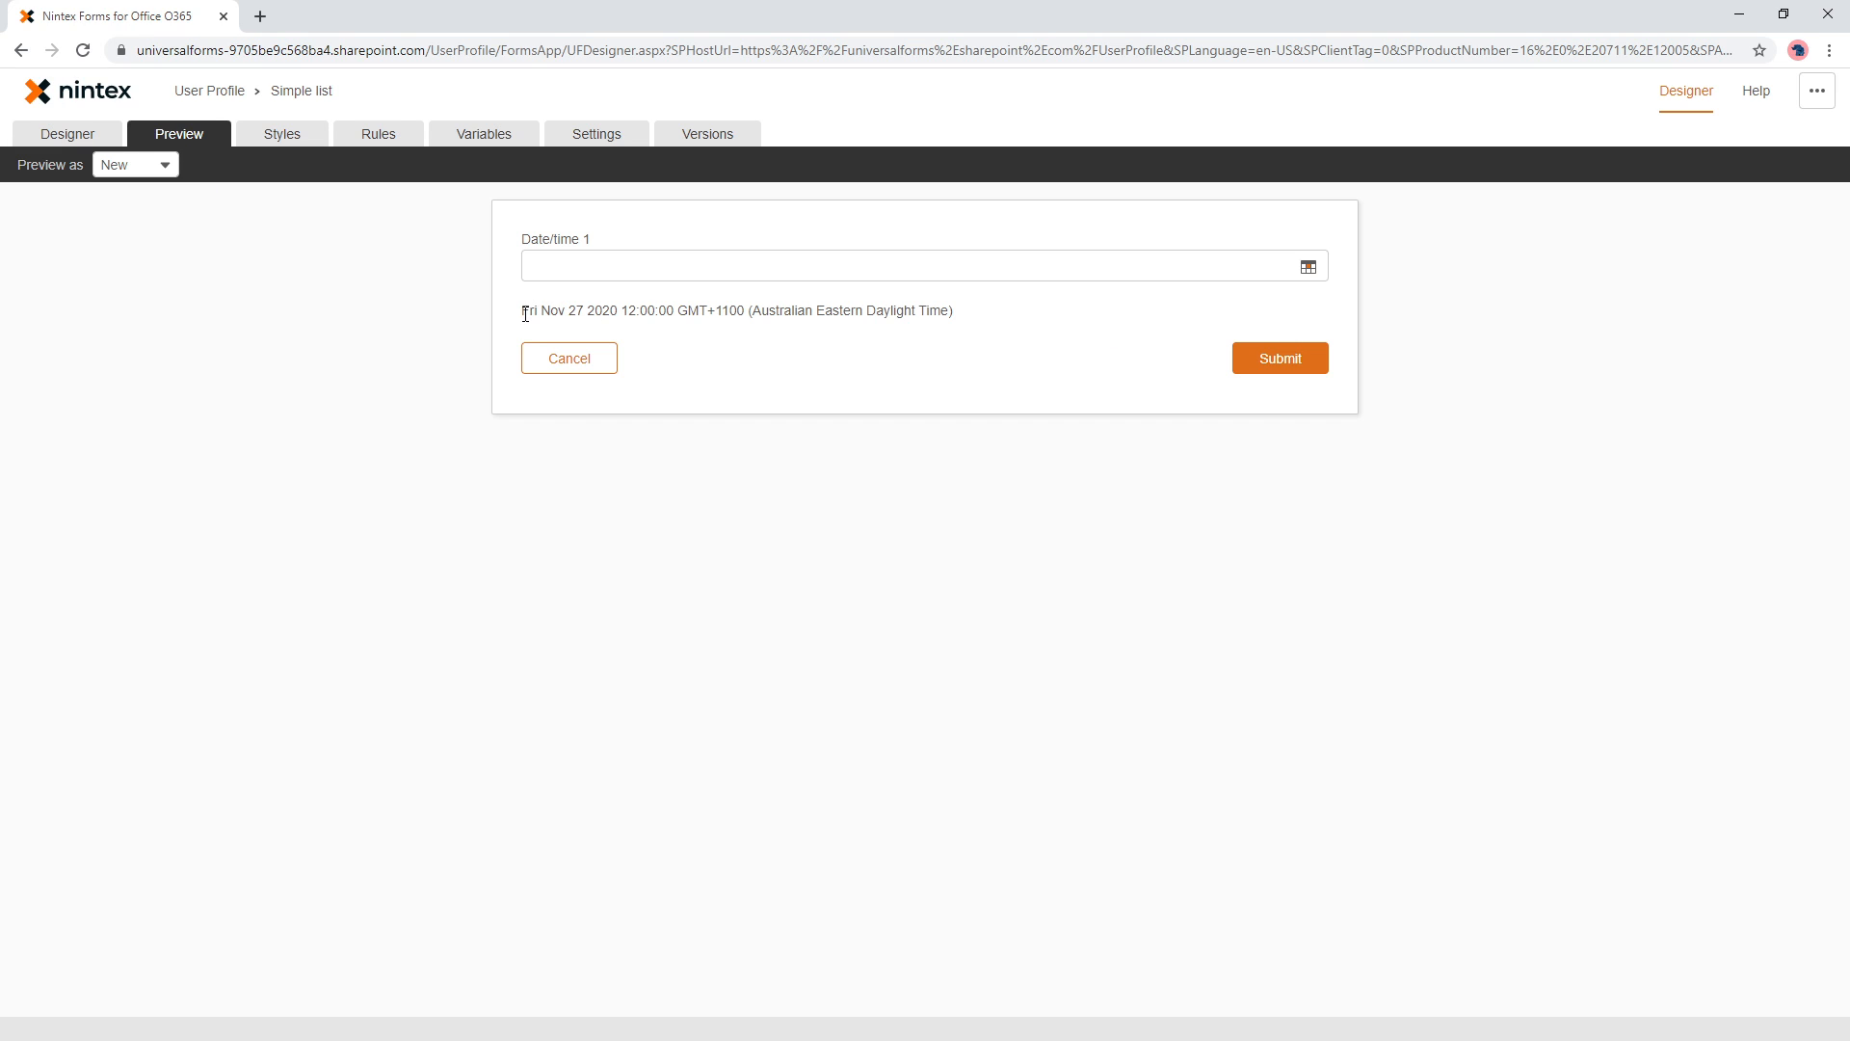
left_click_drag(523, 311, 999, 324)
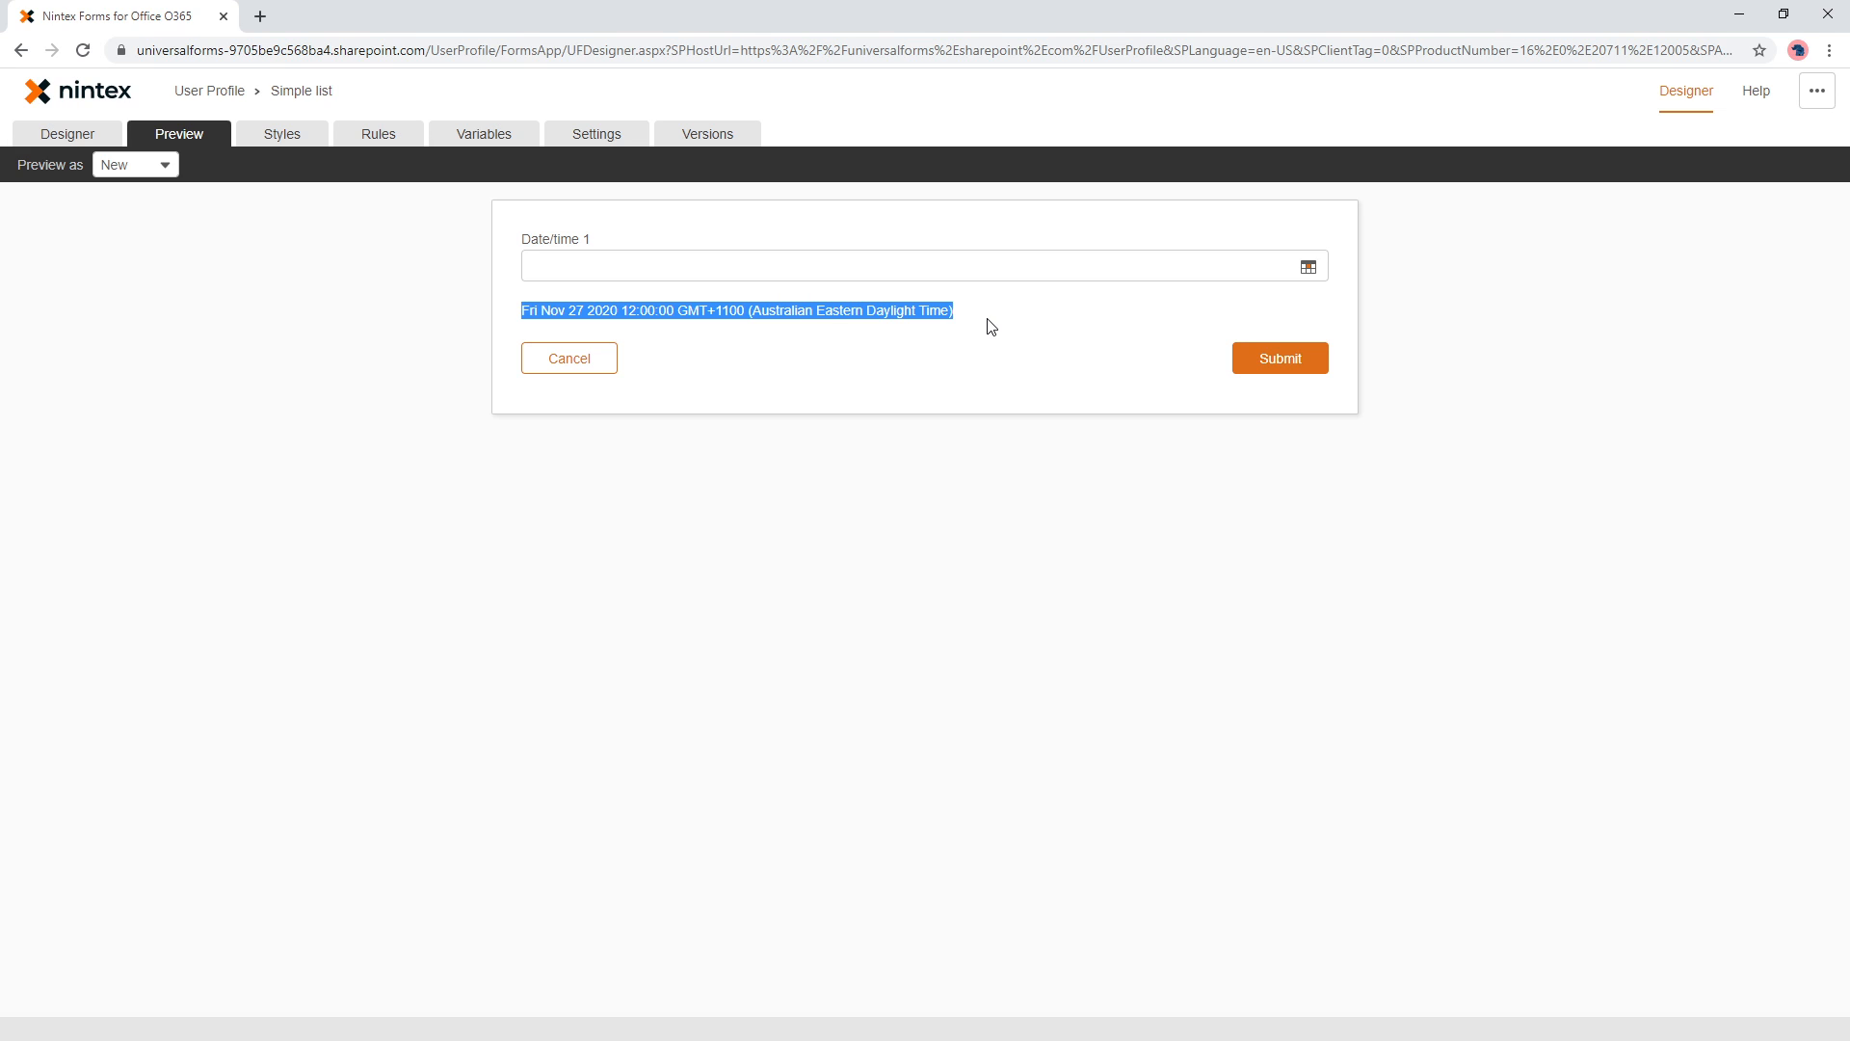
left_click(1310, 270)
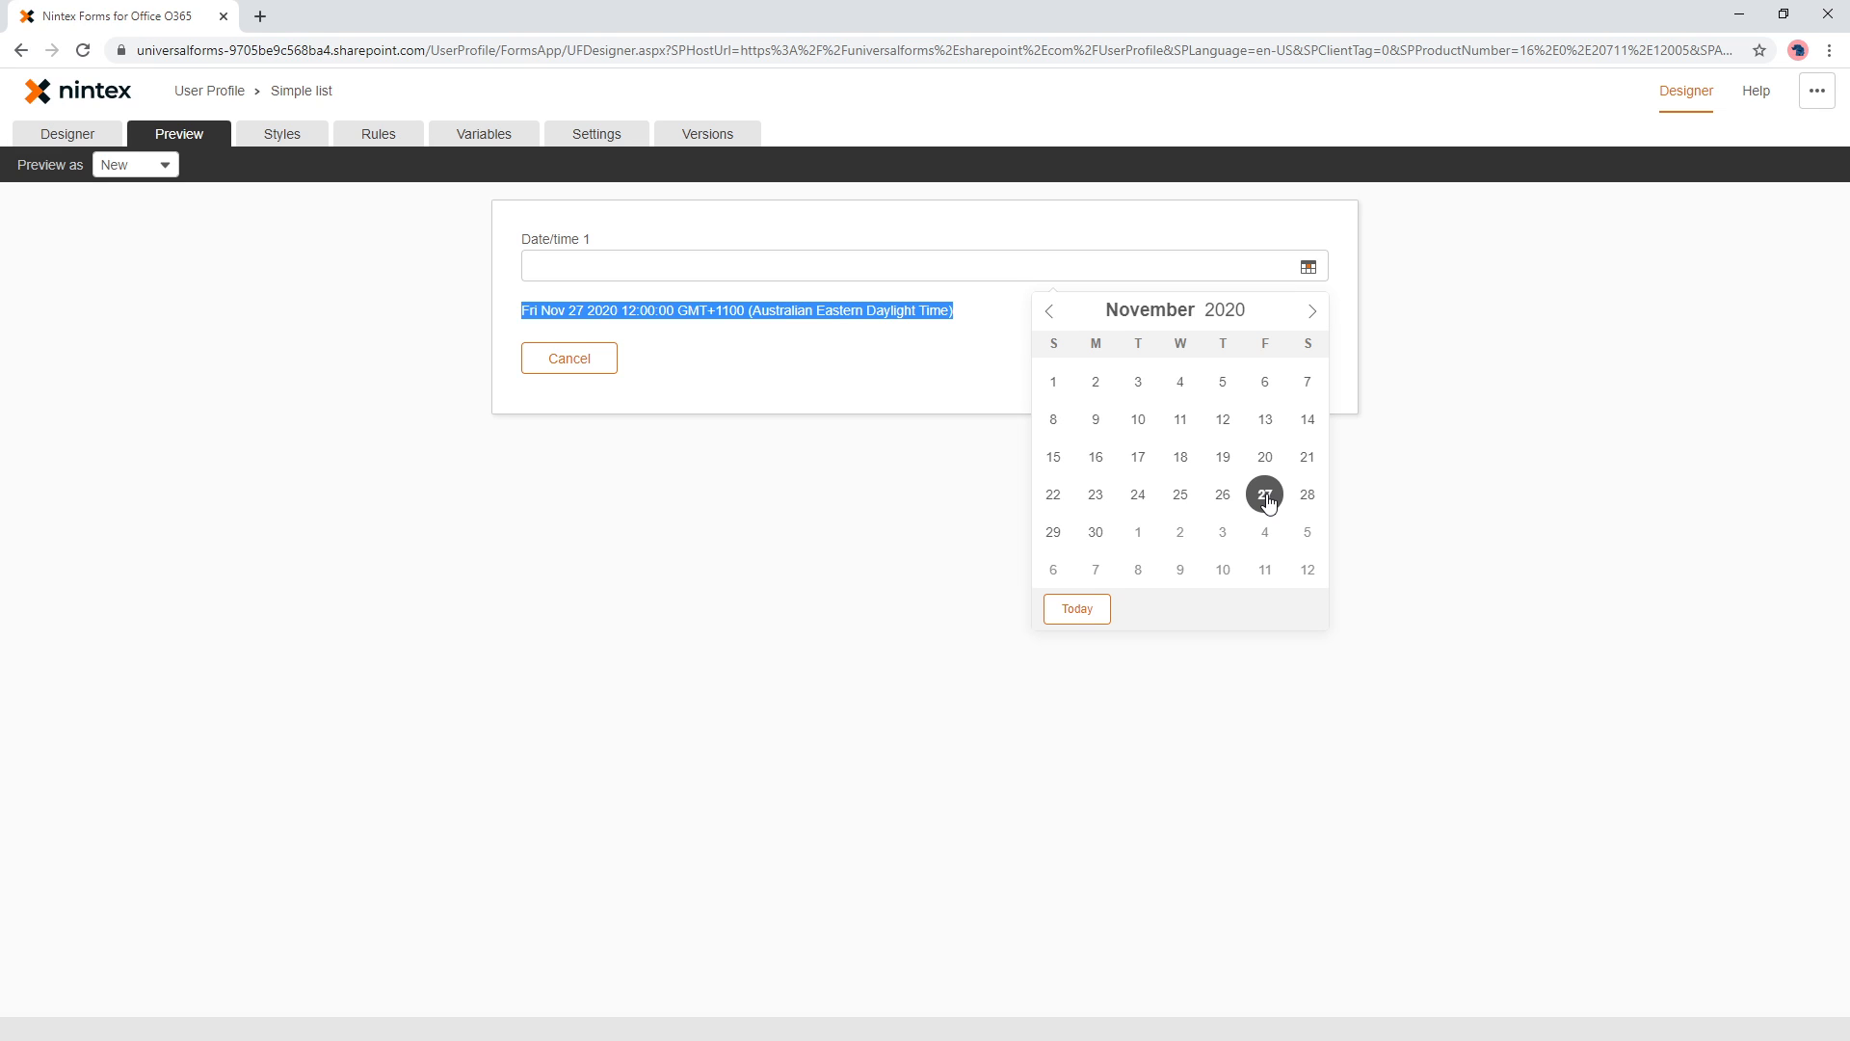
Add a new submit rule and name it "Check the date"
left_click(395, 140)
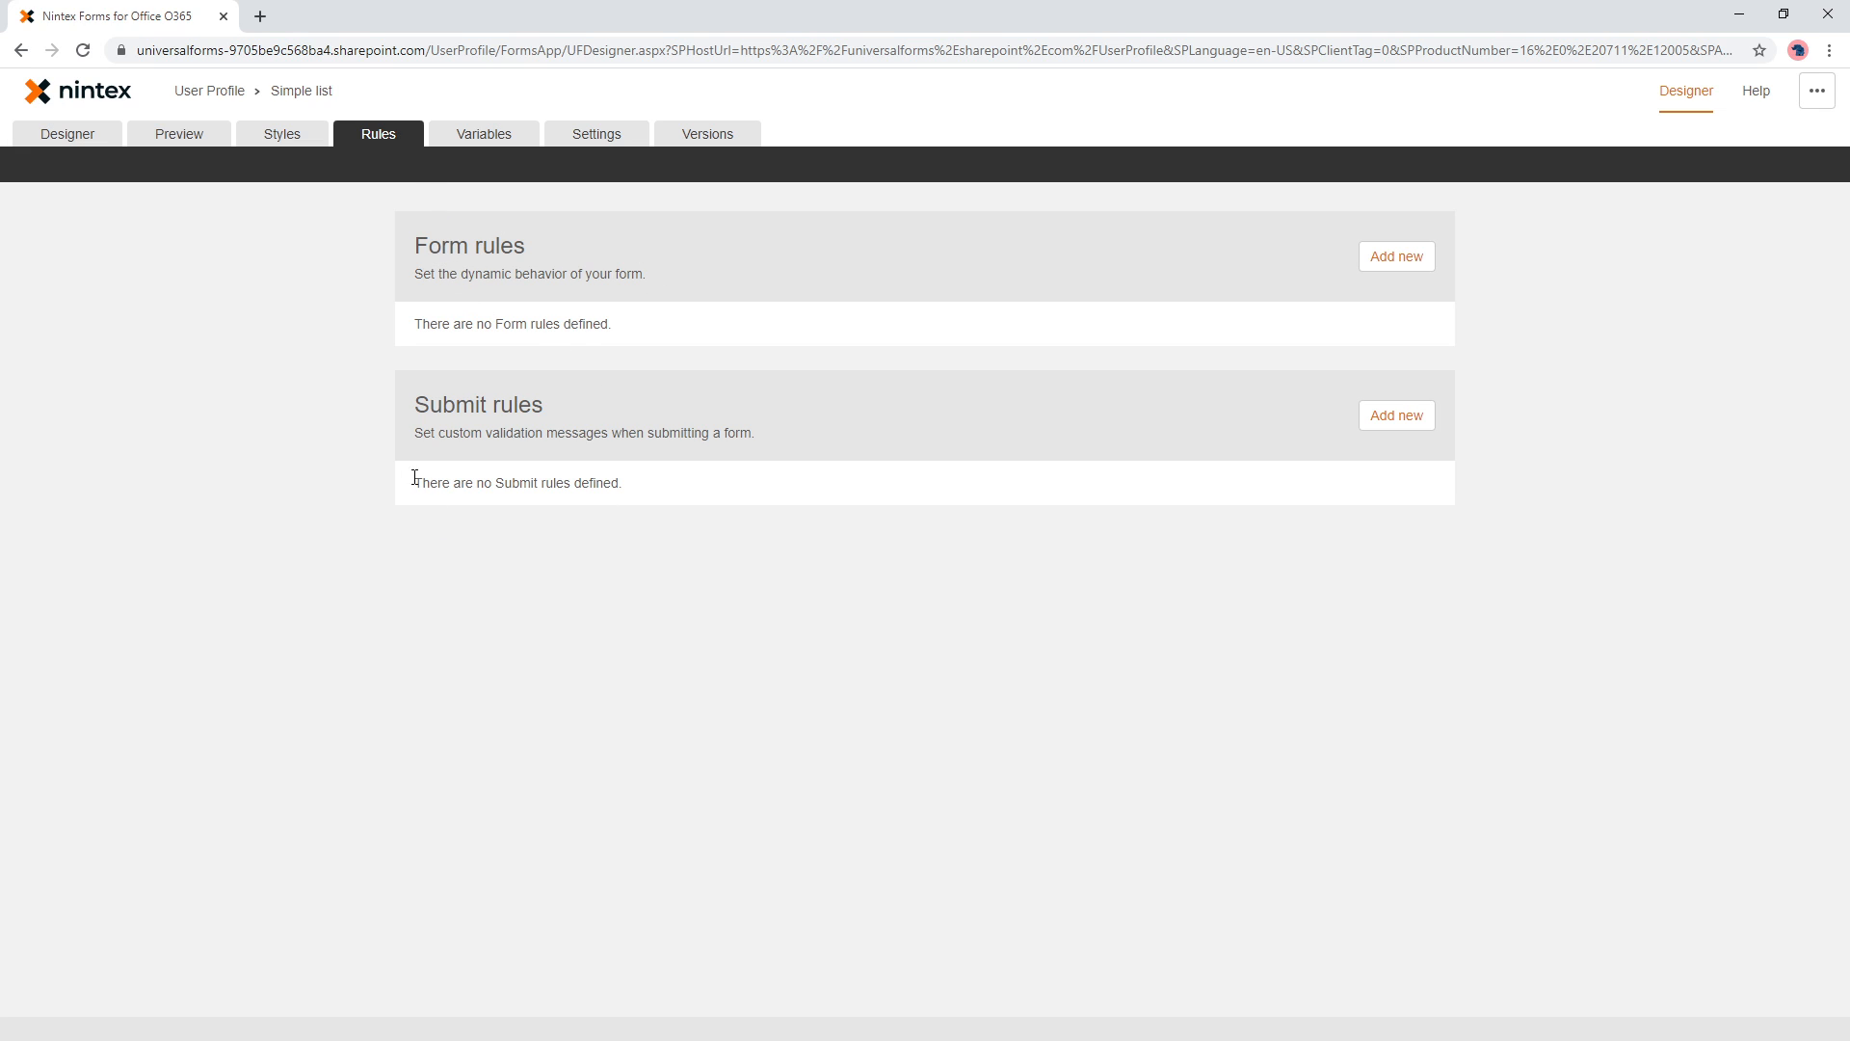
left_click(1394, 416)
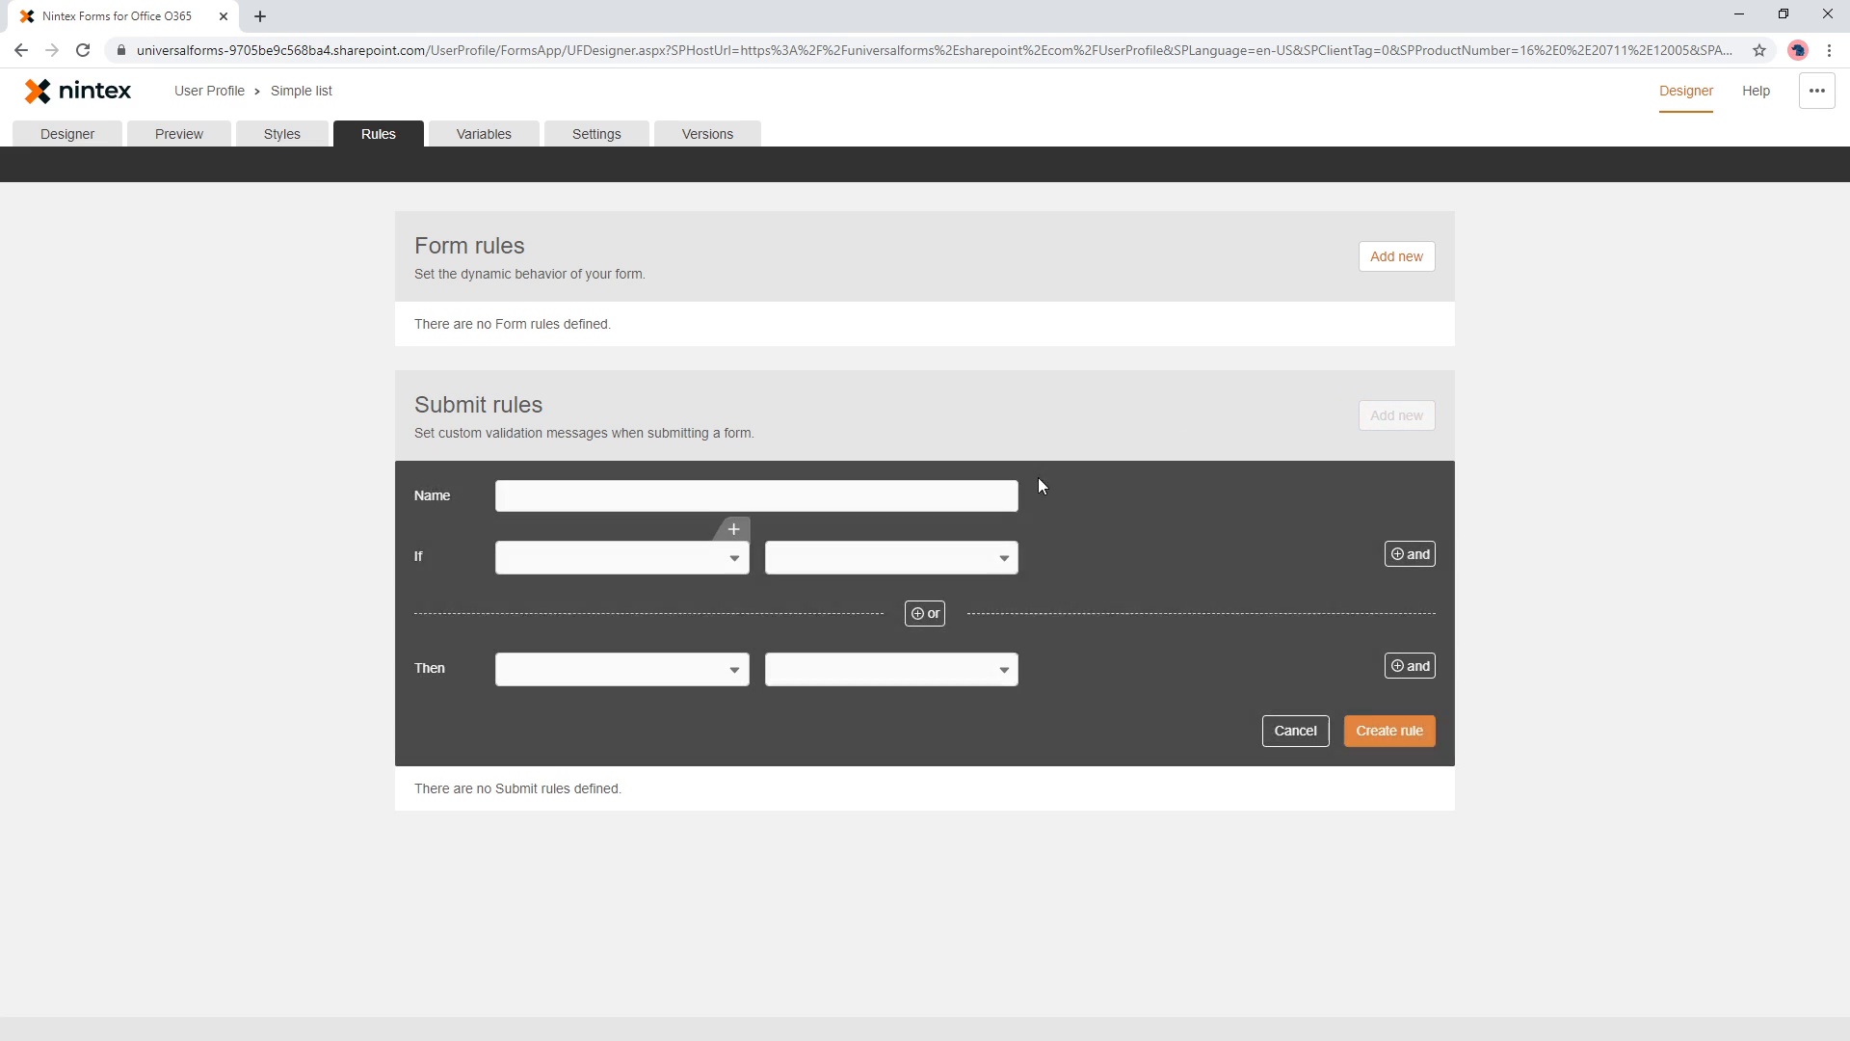
left_click(584, 496)
type("Check the dayte")
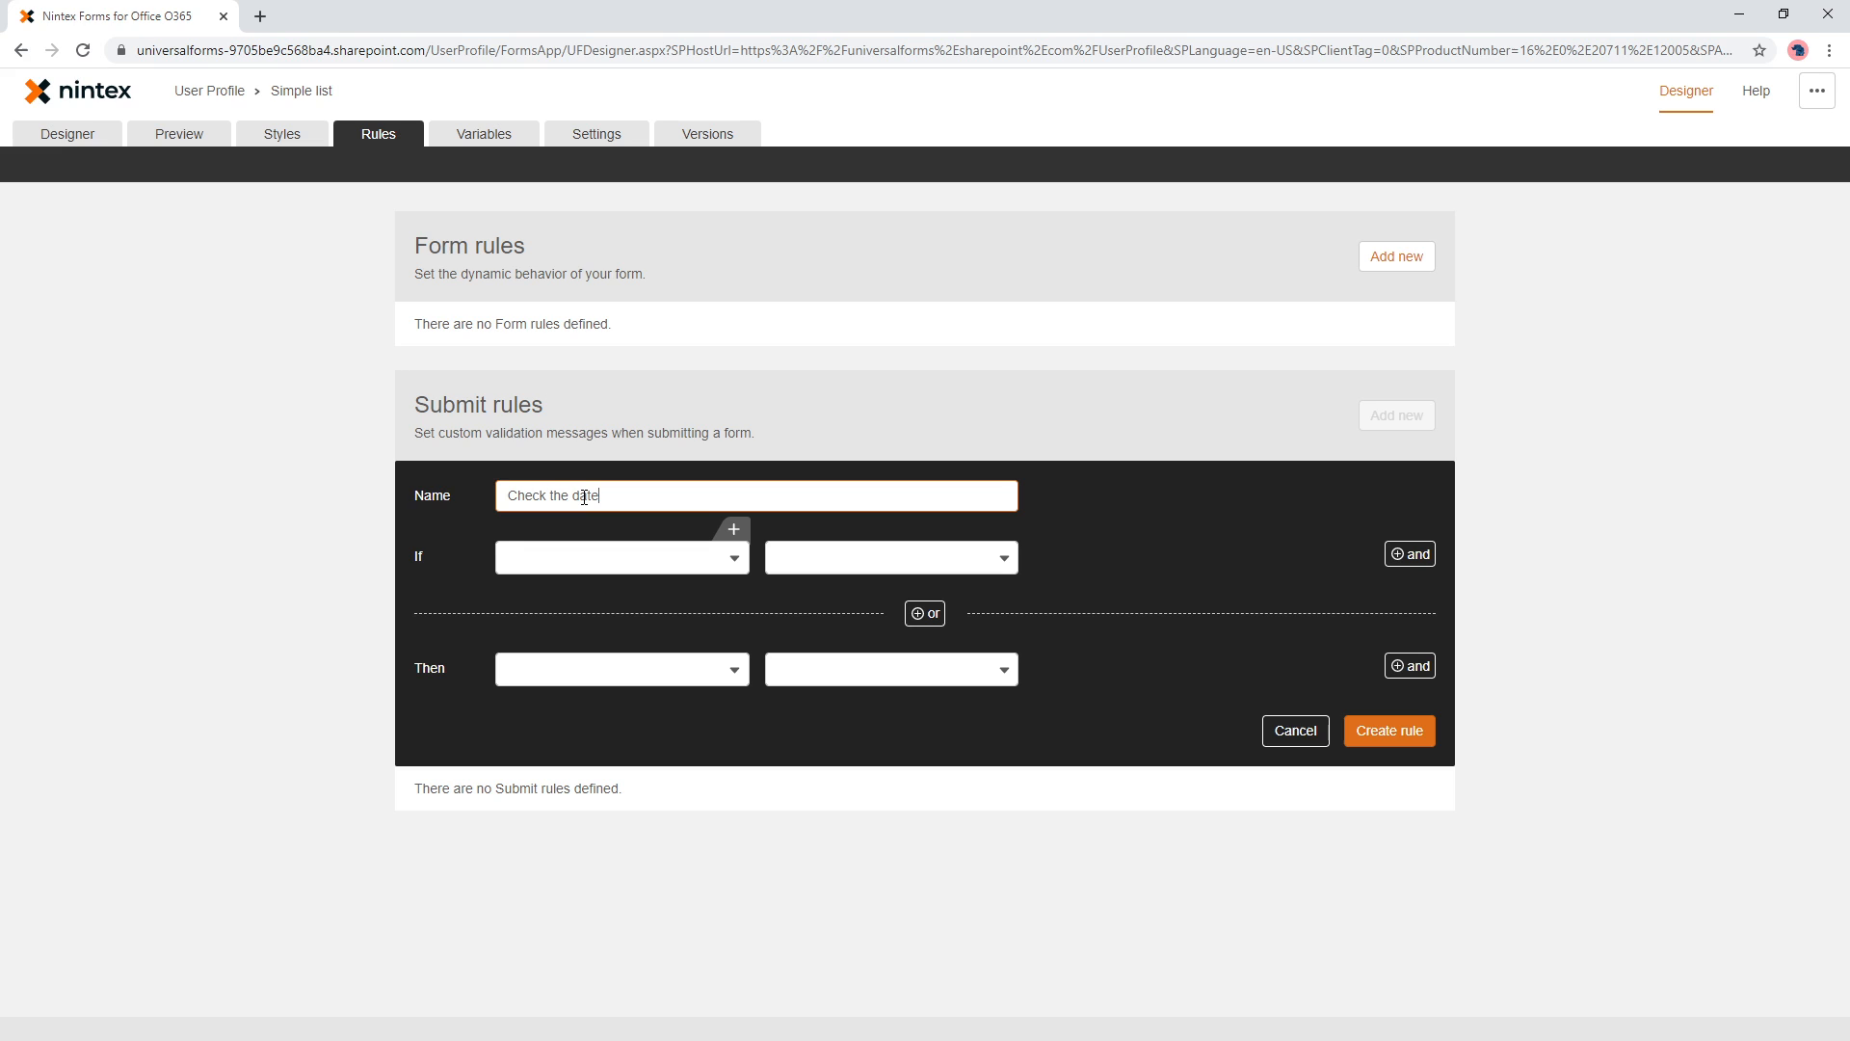
Set the rule's condition to Datetime 1 is after the "Midday today" form variable
left_click(737, 559)
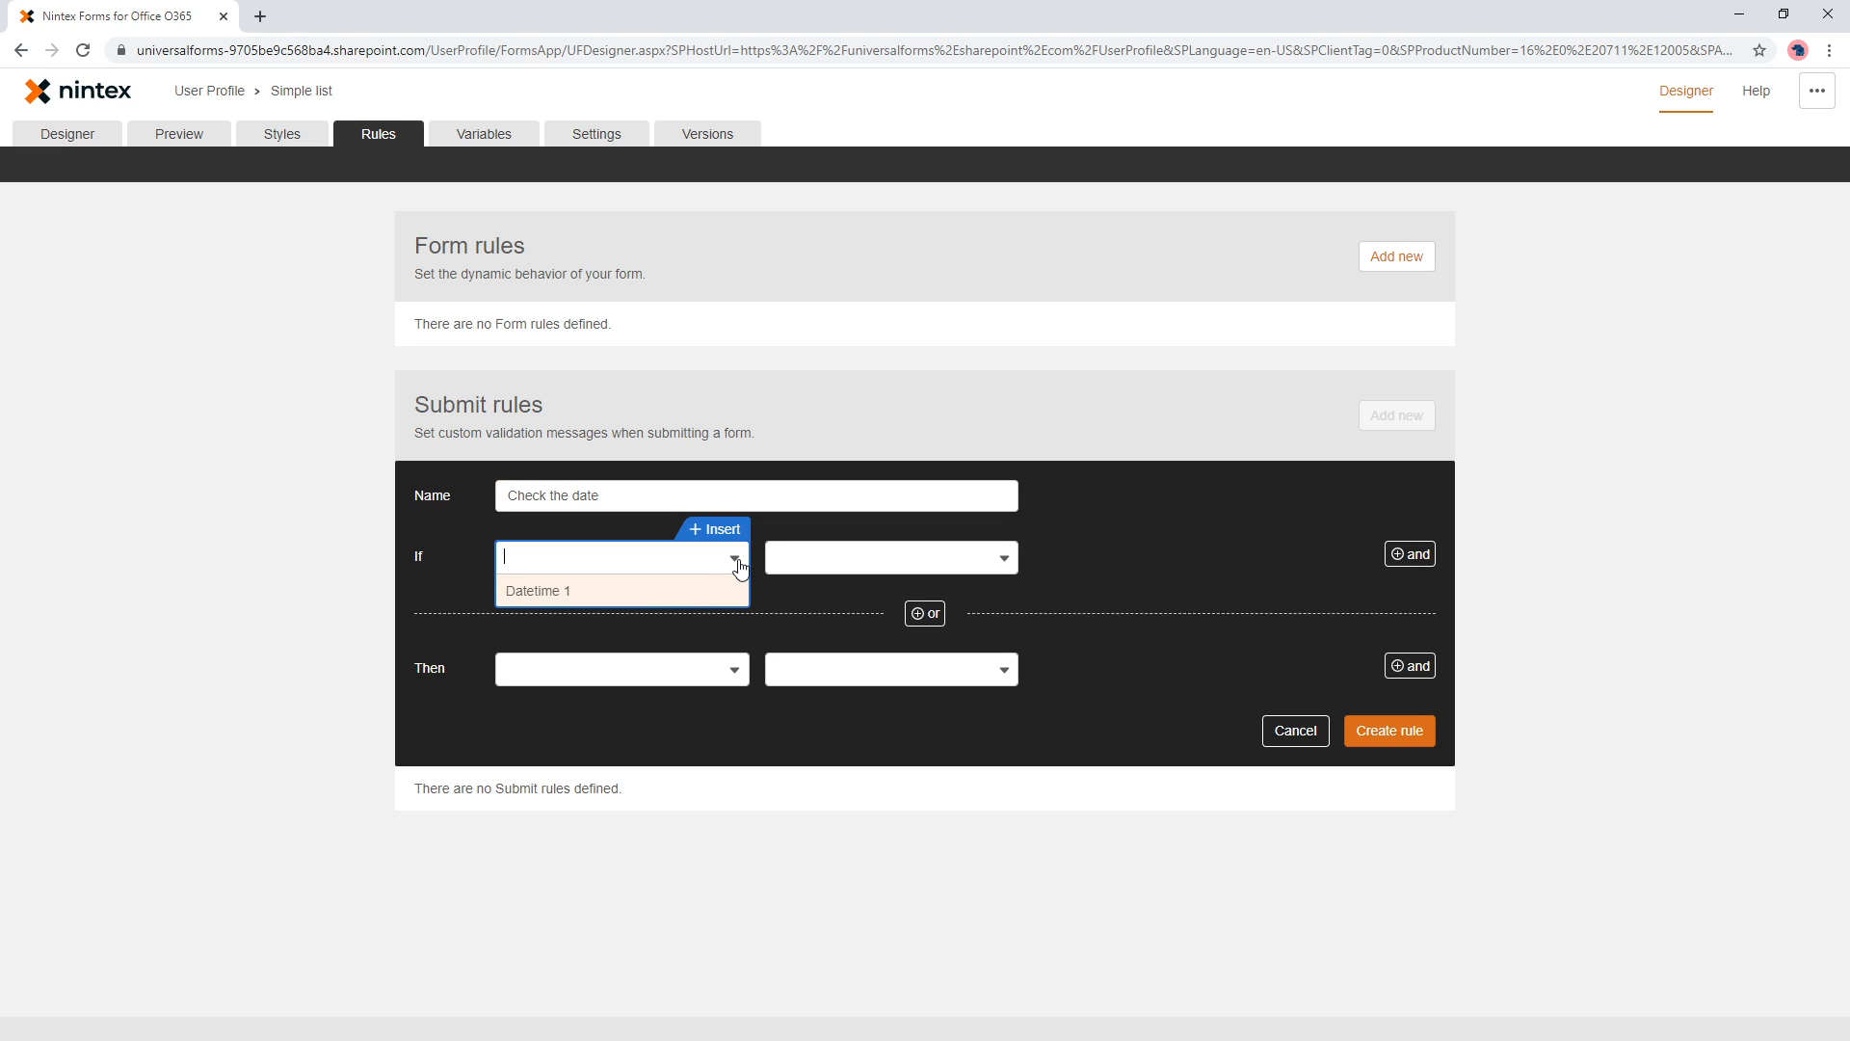
left_click(717, 588)
left_click(804, 566)
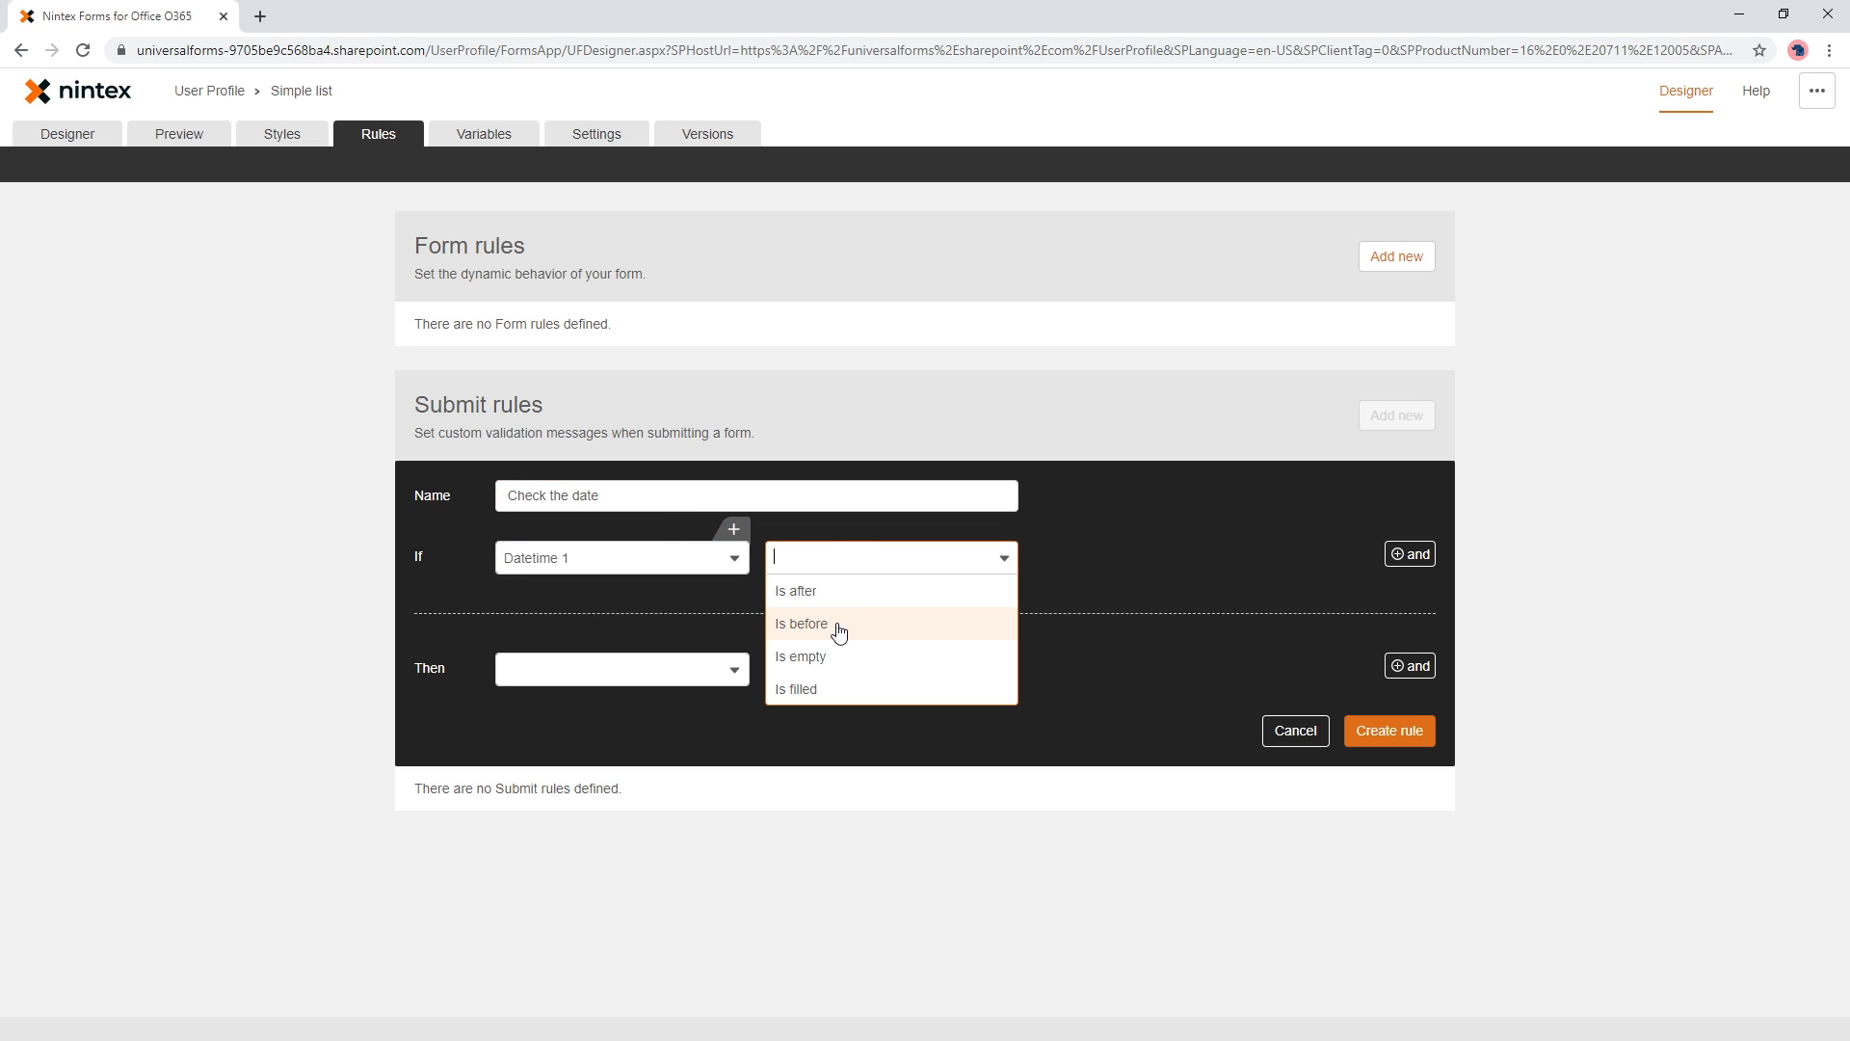
left_click(822, 595)
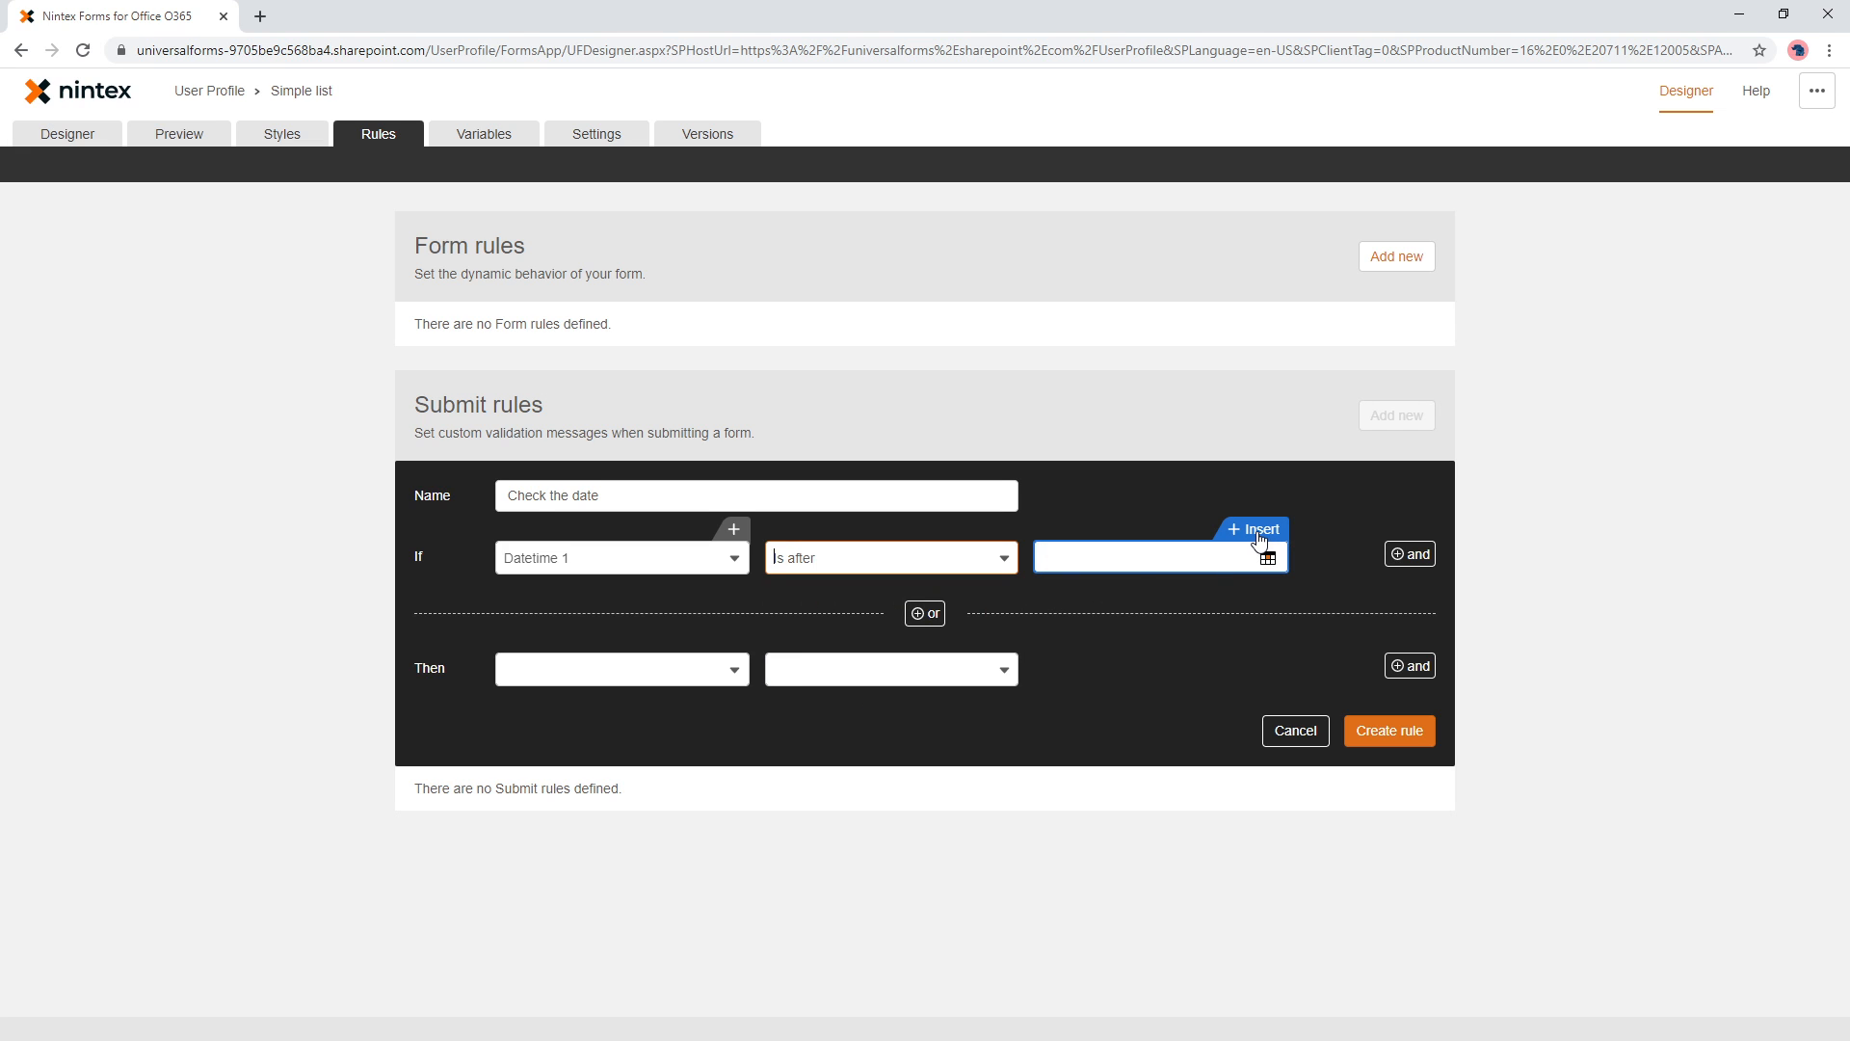
left_click(1259, 562)
left_click(296, 325)
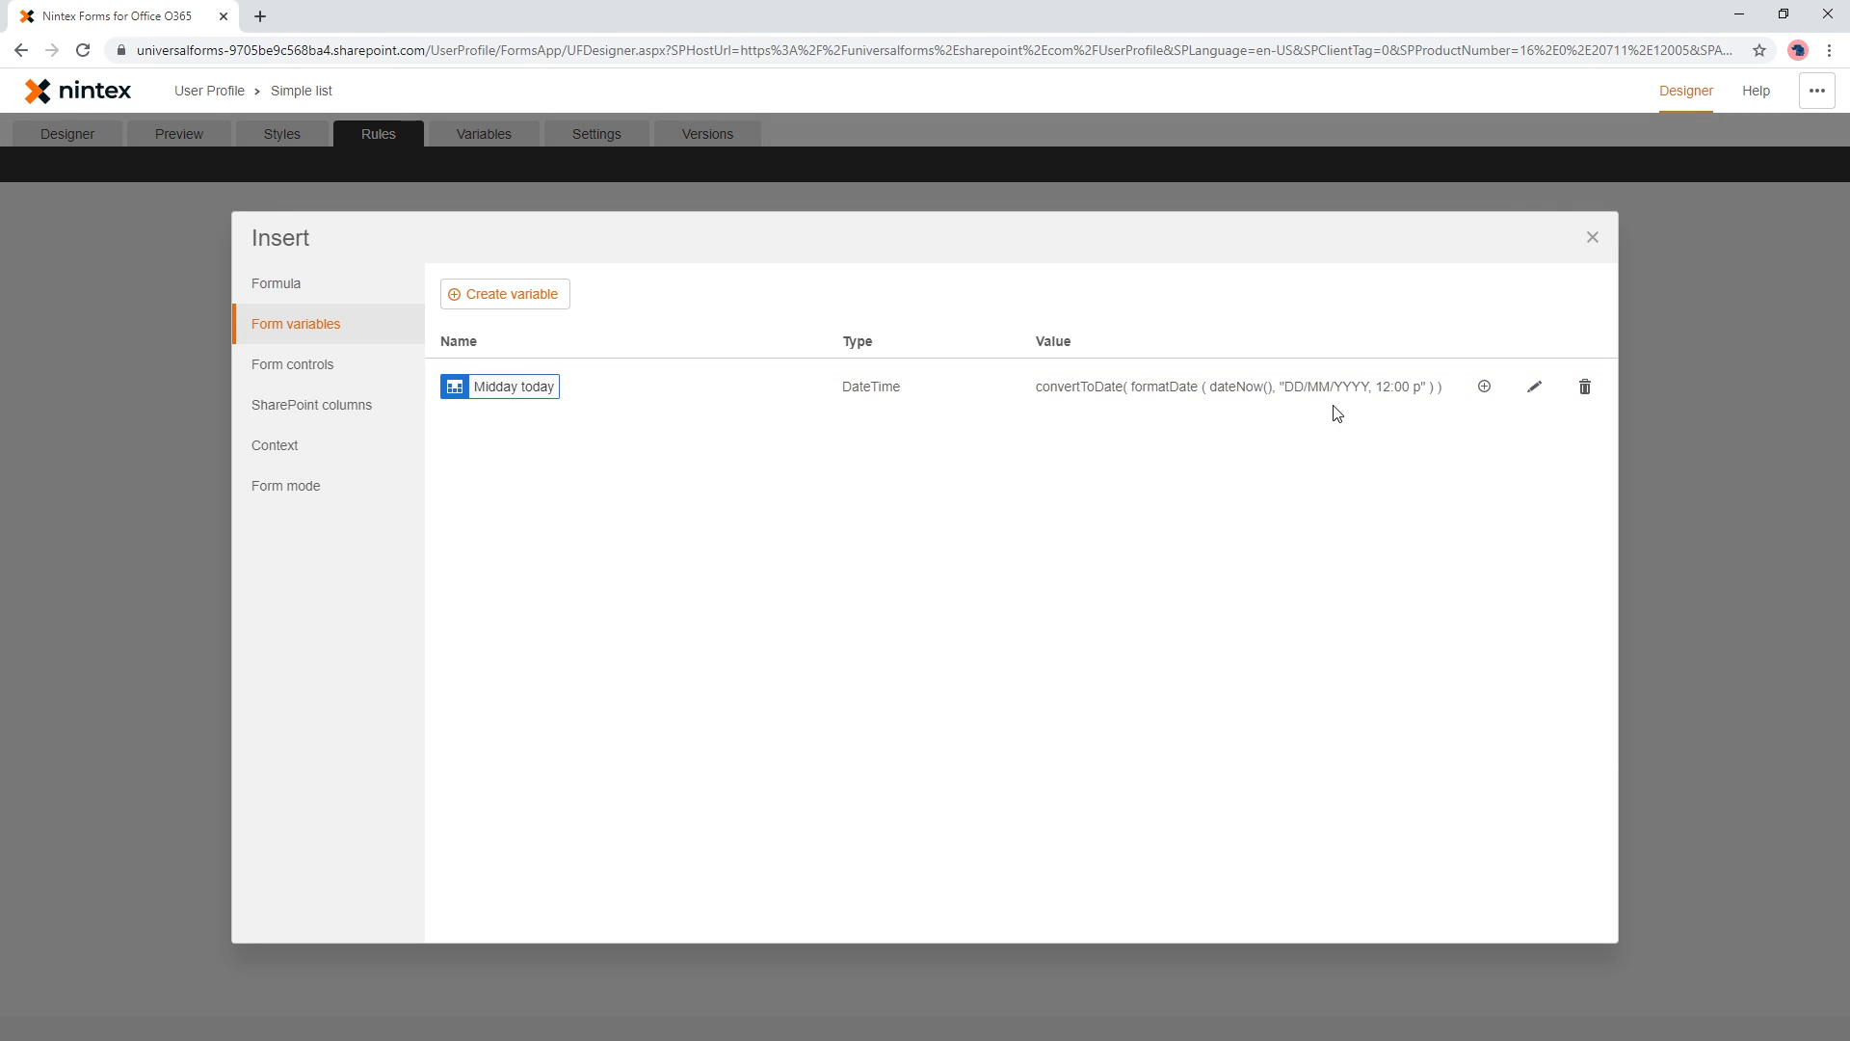
left_click(481, 388)
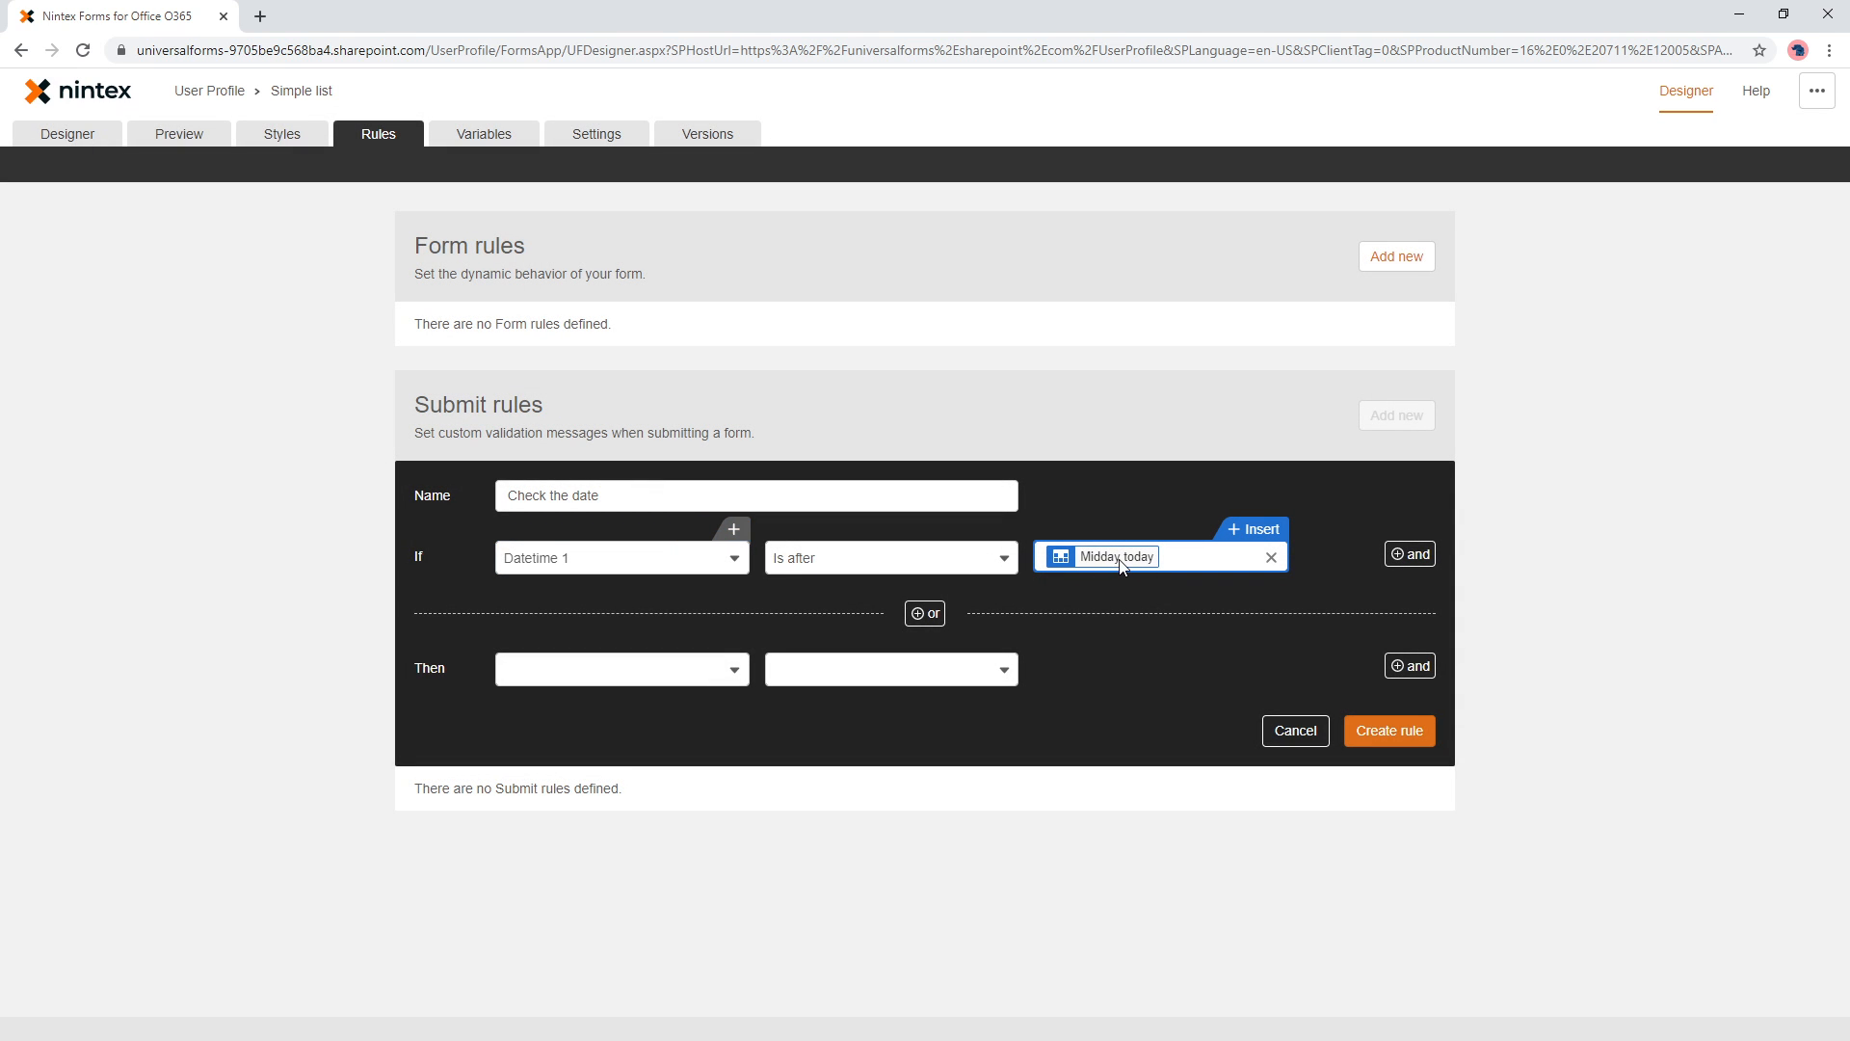
Make the rule show the validation error "Please select a time before 12pm today" on Datetime 1, and create the rule
left_click(607, 670)
left_click(591, 699)
left_click(799, 669)
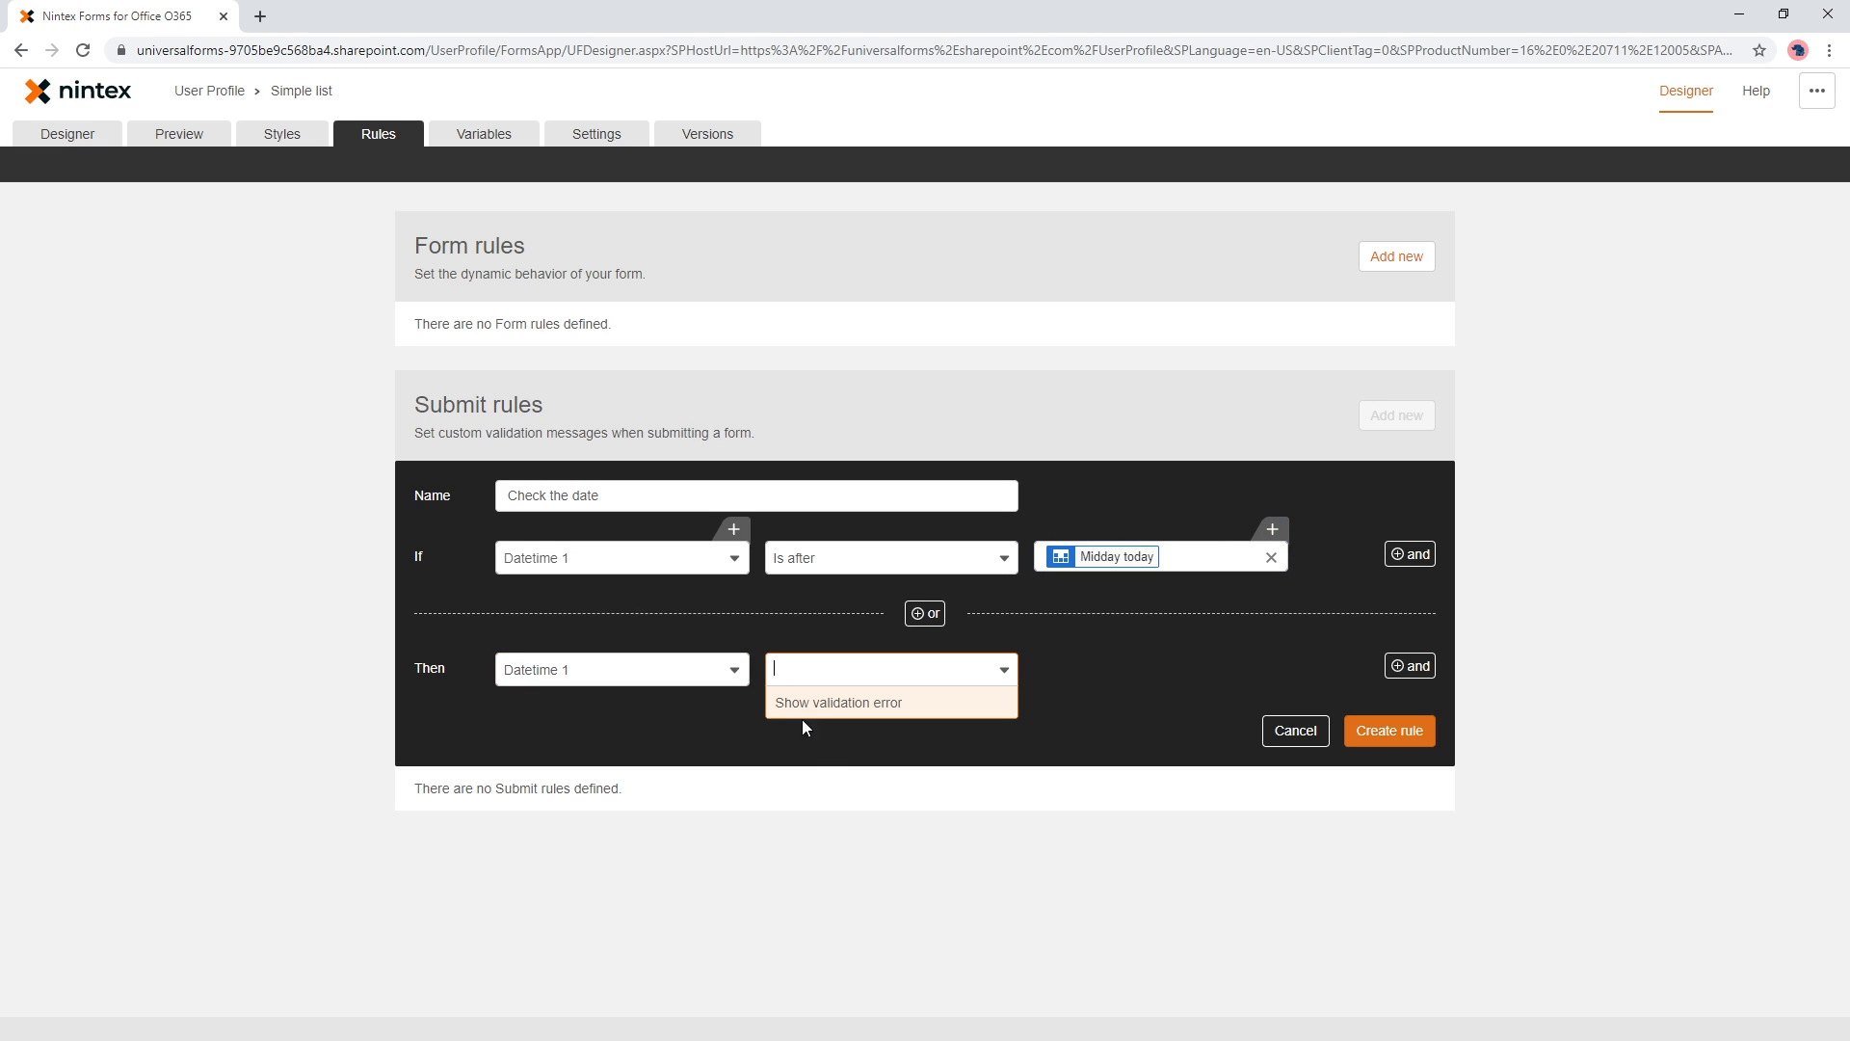
left_click(838, 698)
type("P")
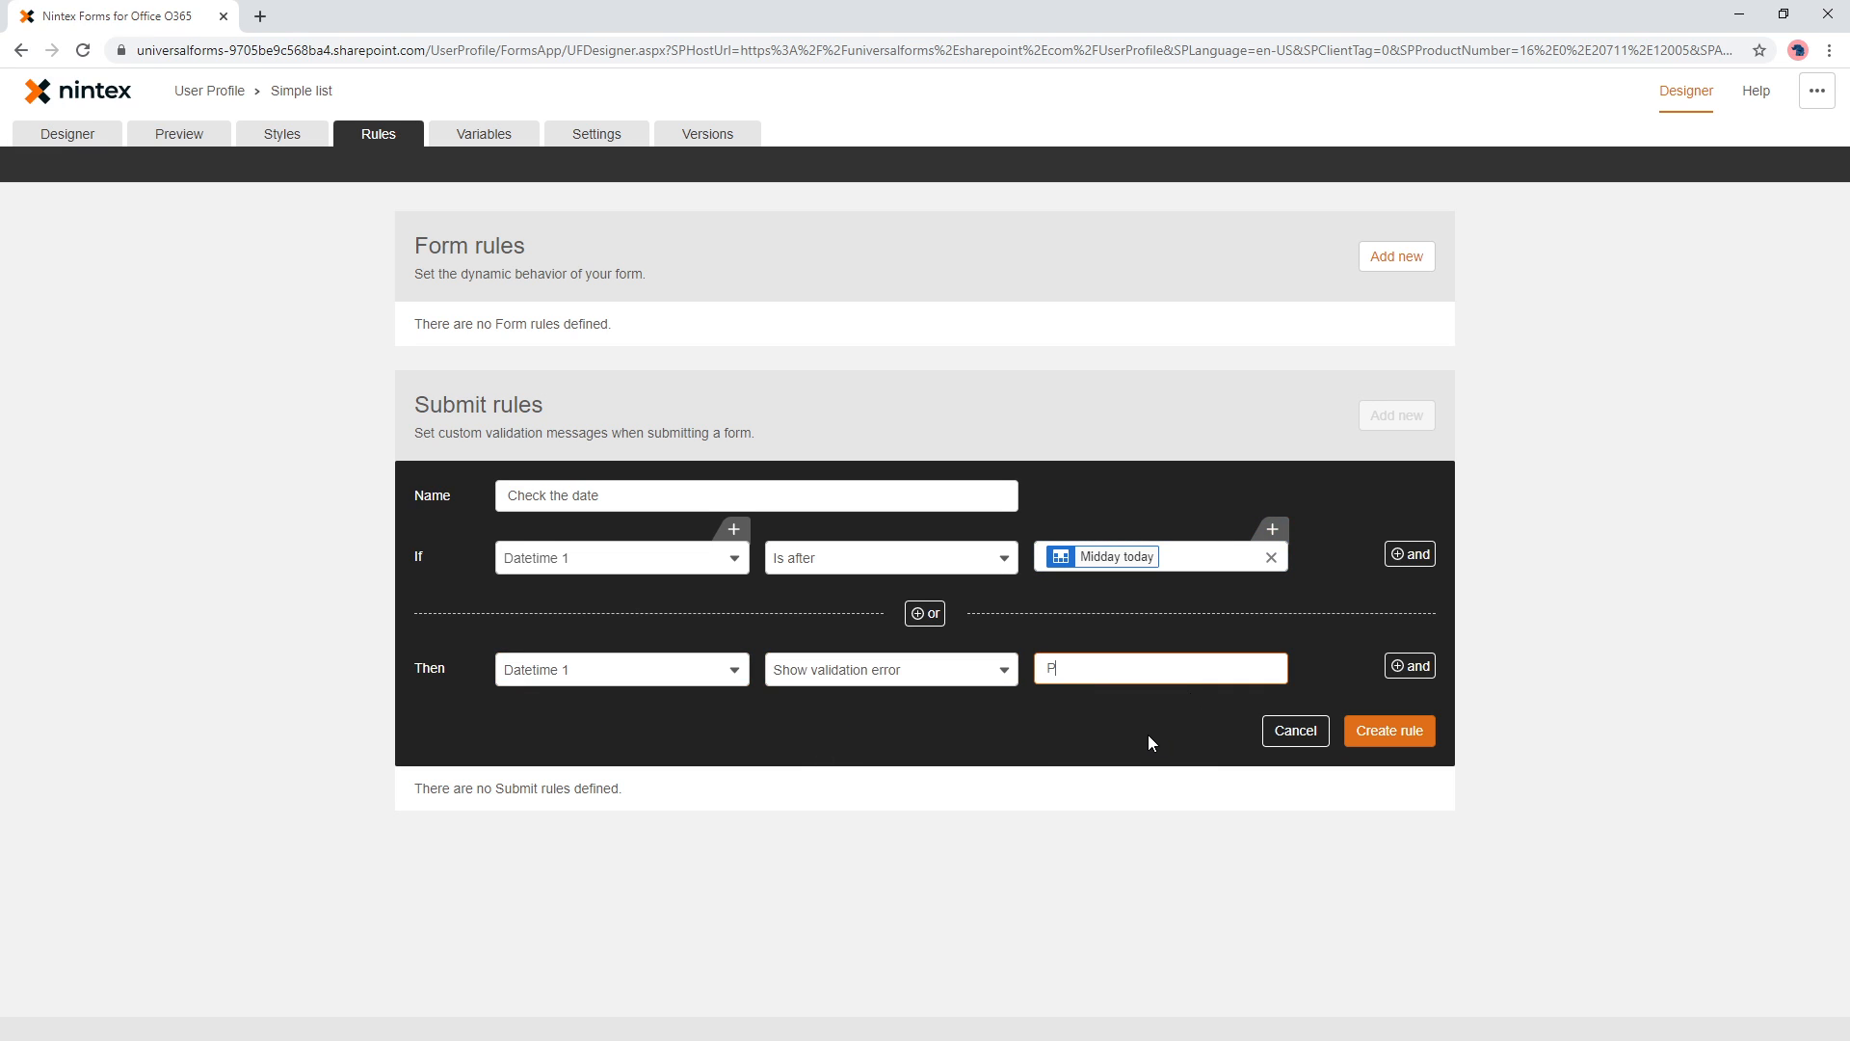
type("lease select a time before 12pm today")
left_click(1388, 730)
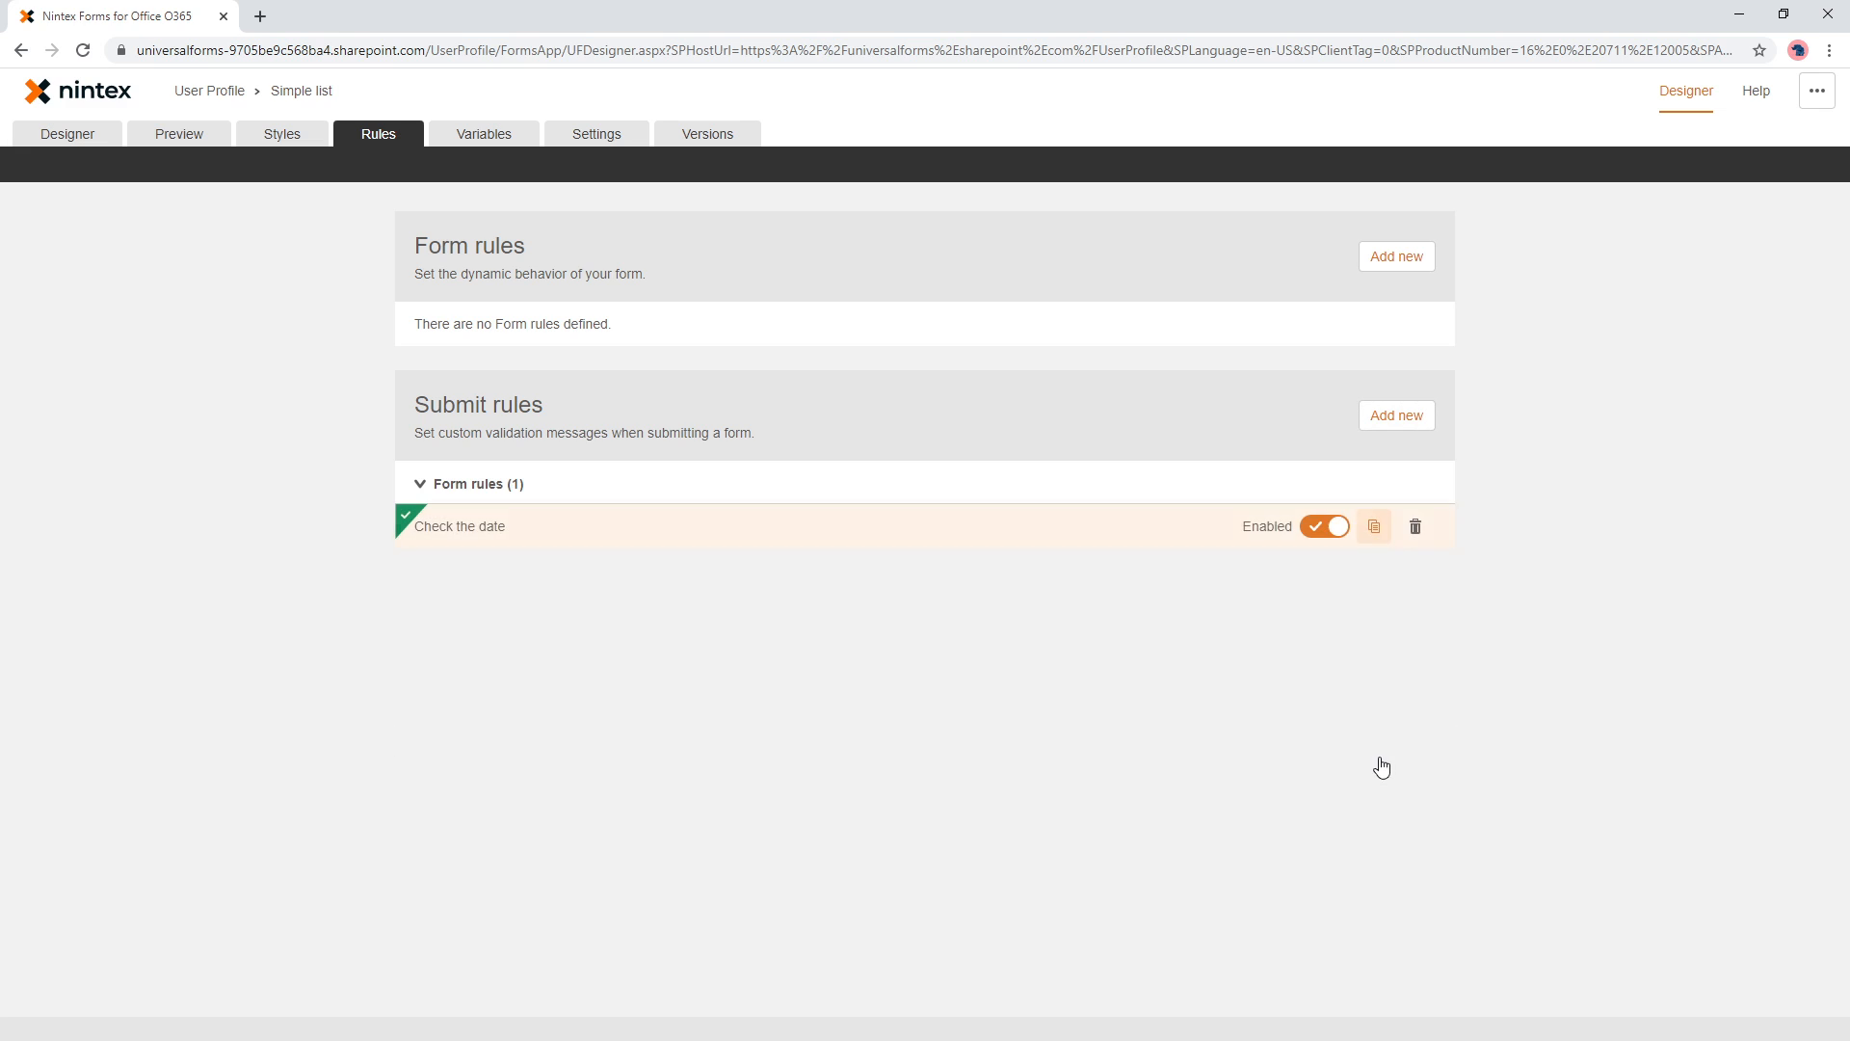
Check the date picker in the form preview and set Hide time to No for the Date/time 1 control
left_click(183, 140)
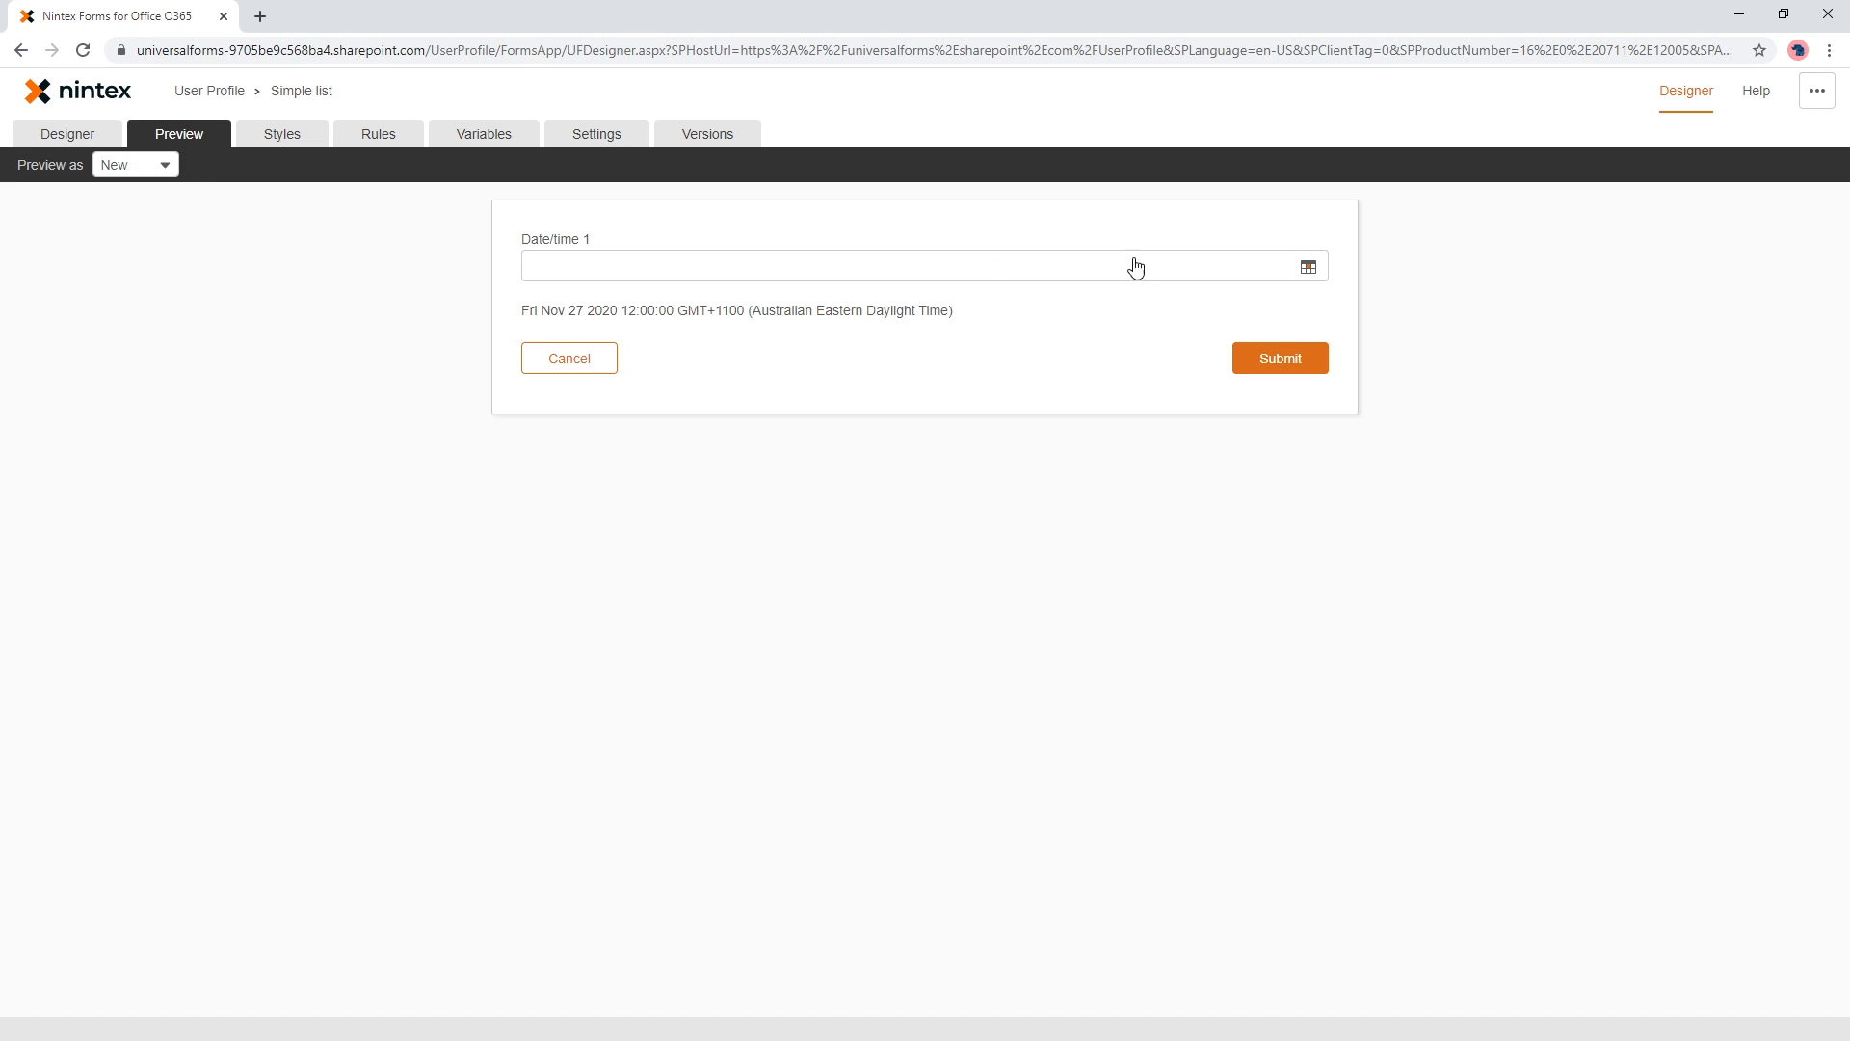
left_click(1308, 268)
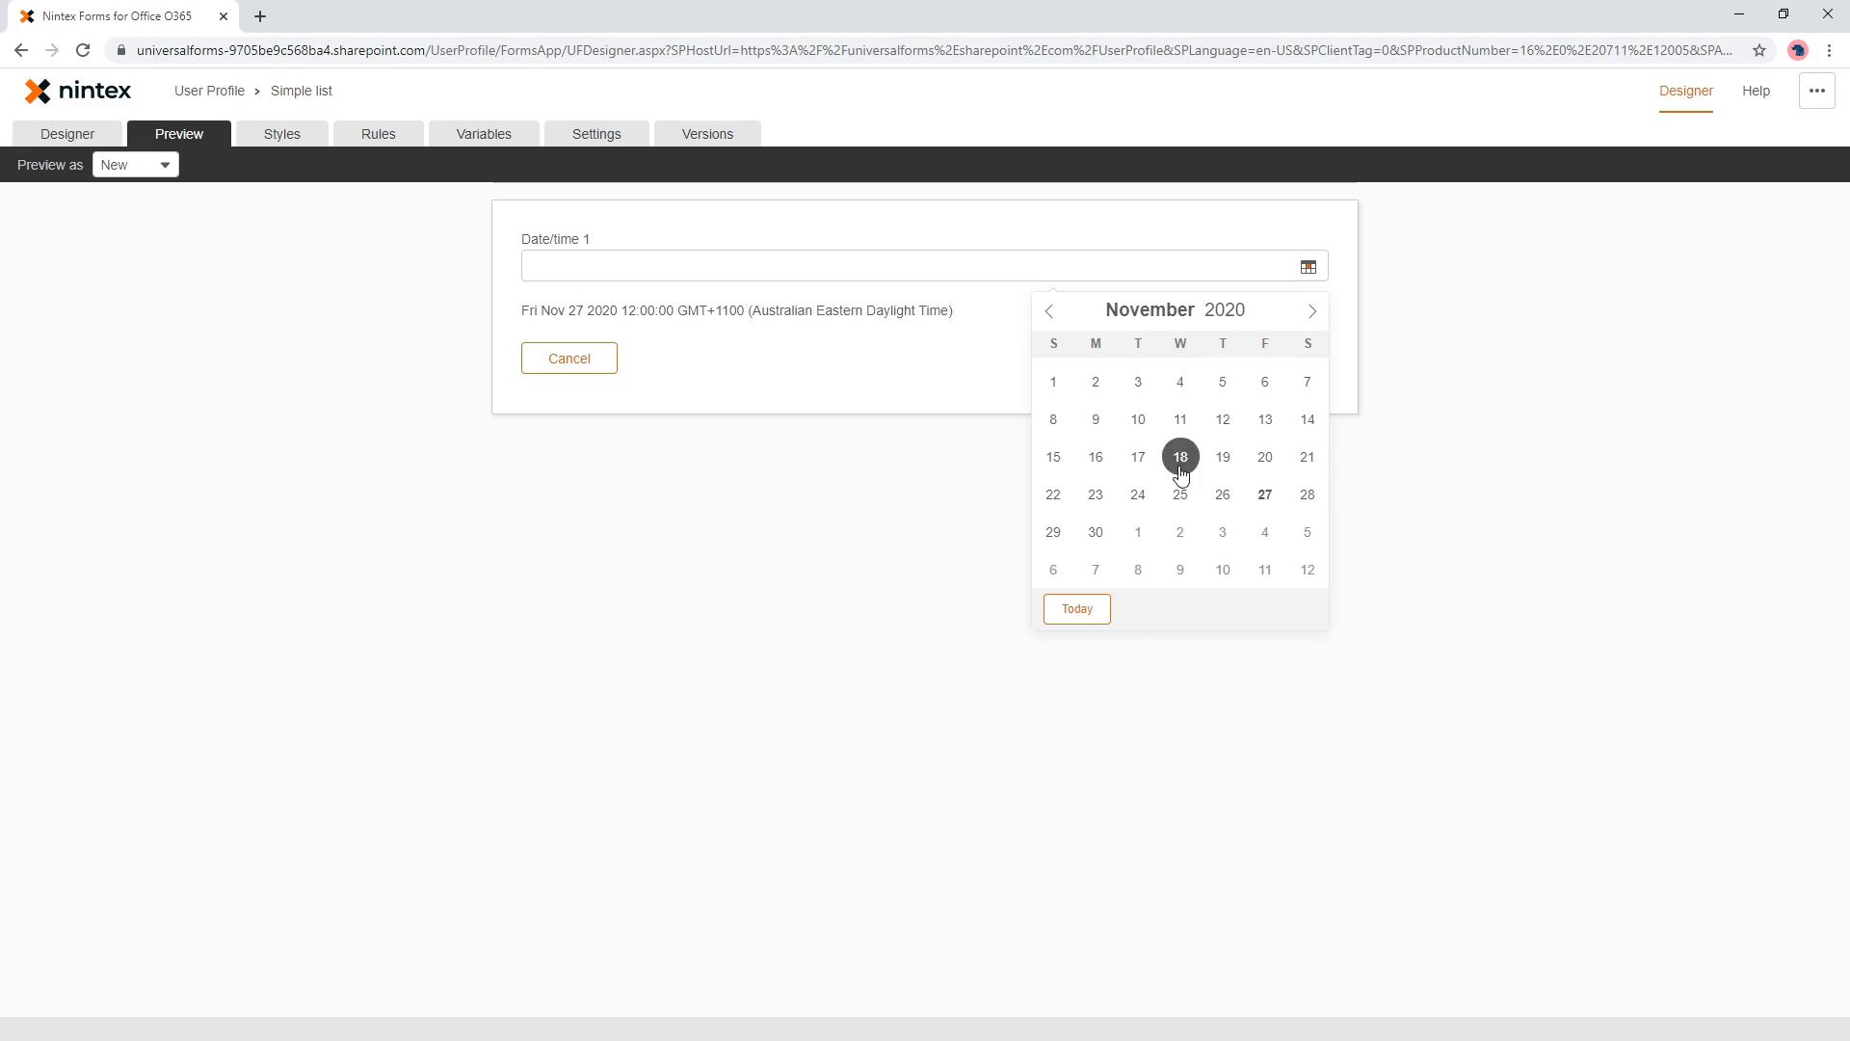
left_click(787, 502)
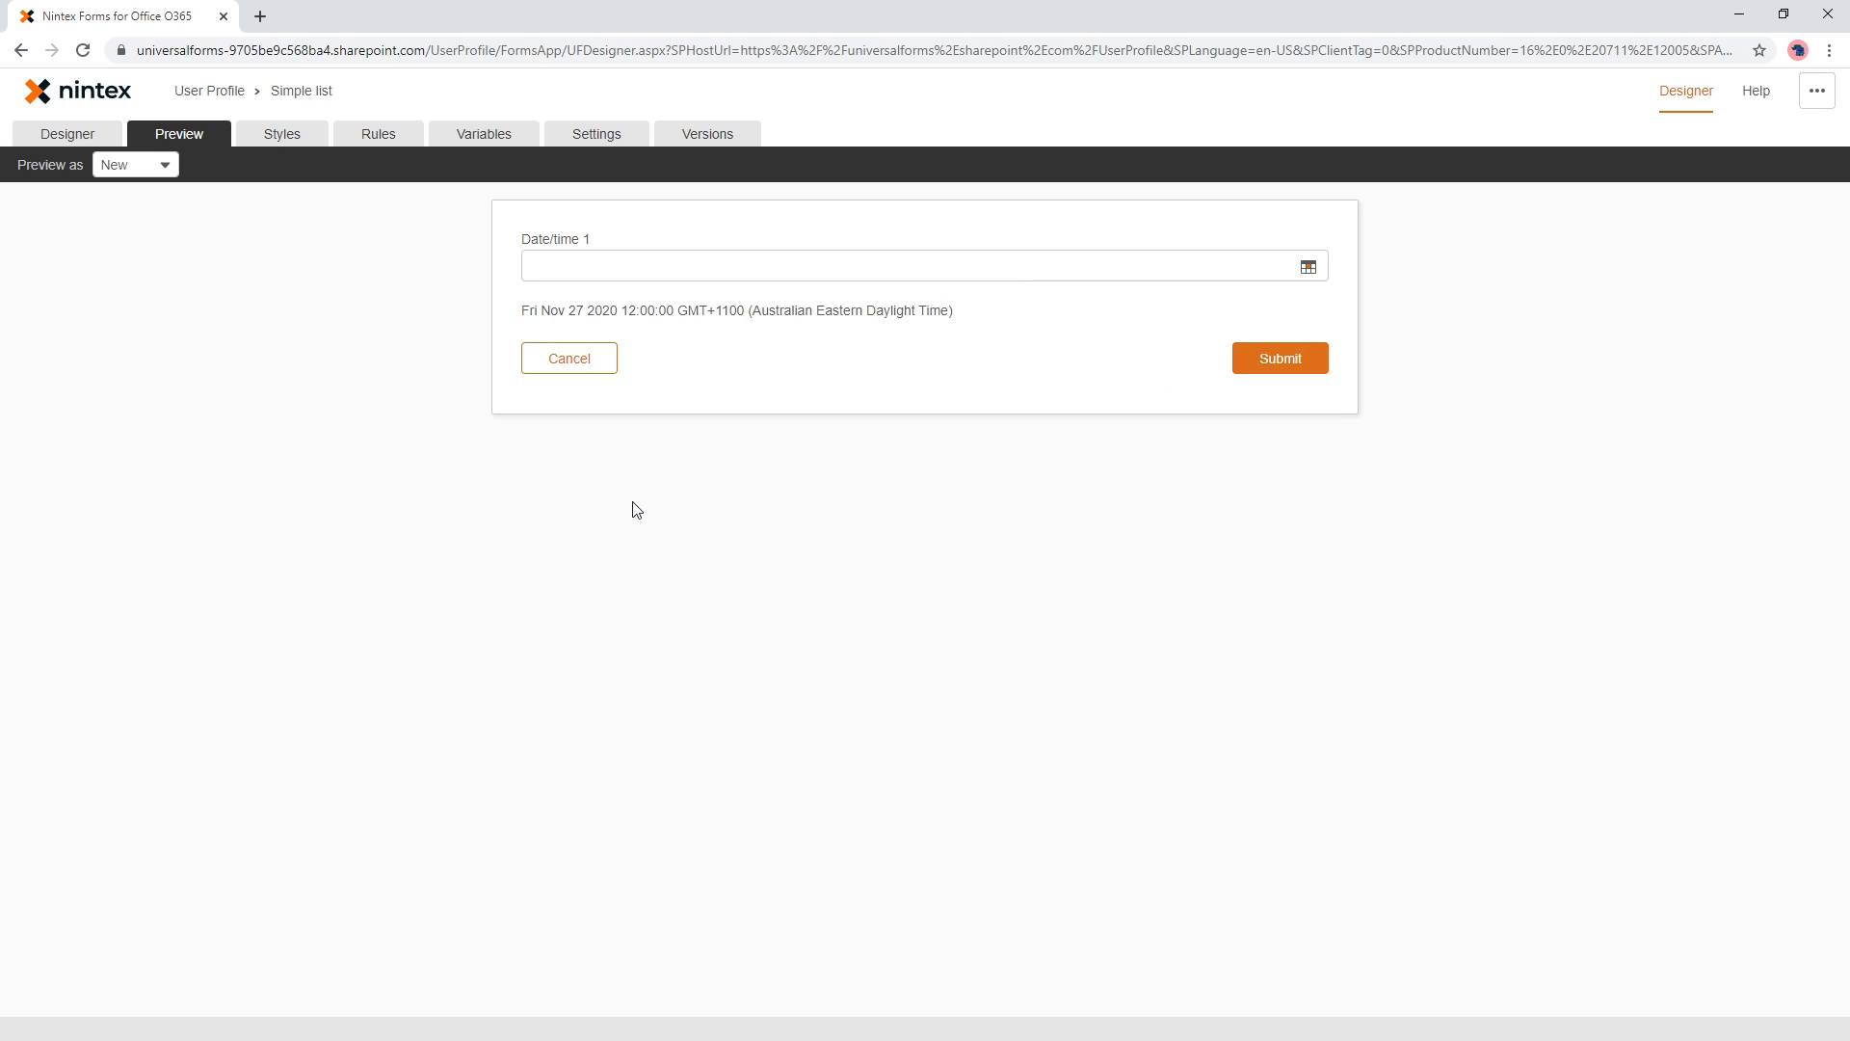
left_click(61, 118)
left_click(603, 280)
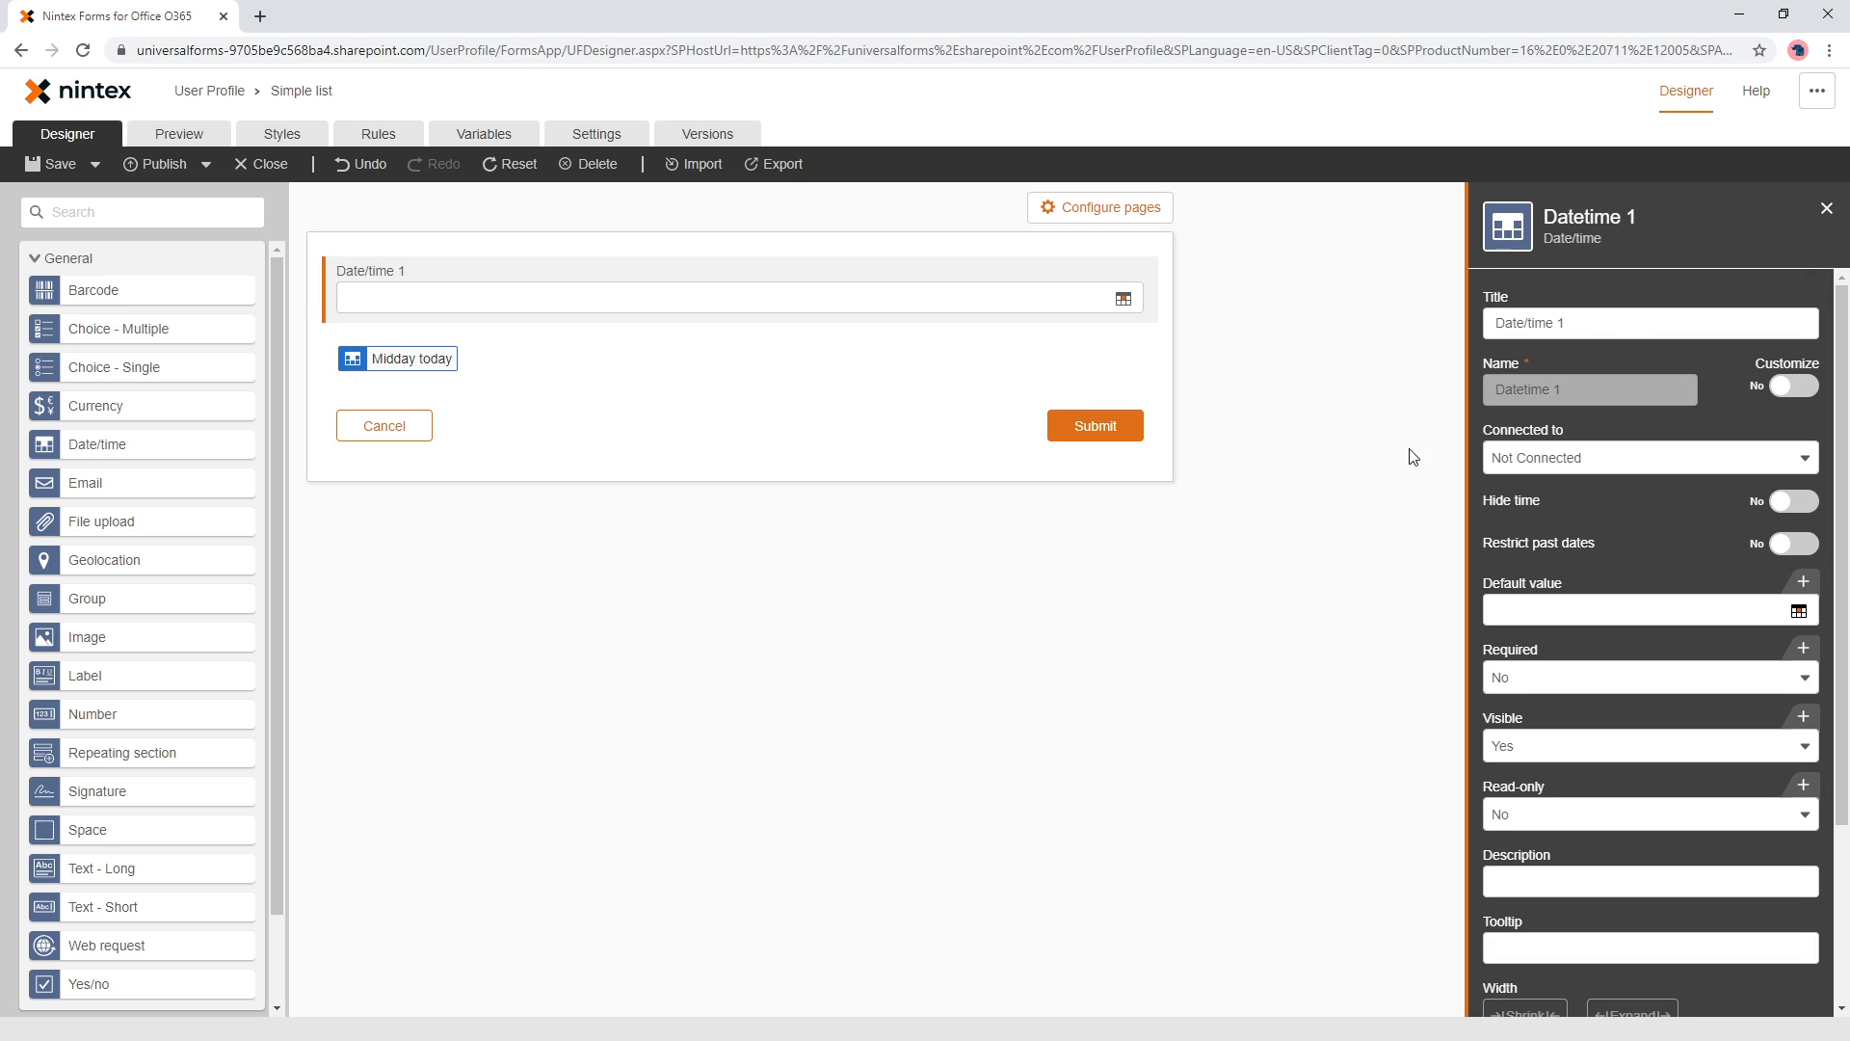
Test the form in the preview by choosing 27 November 2020 11:01 AM for Date/time 1
left_click(181, 135)
left_click(927, 267)
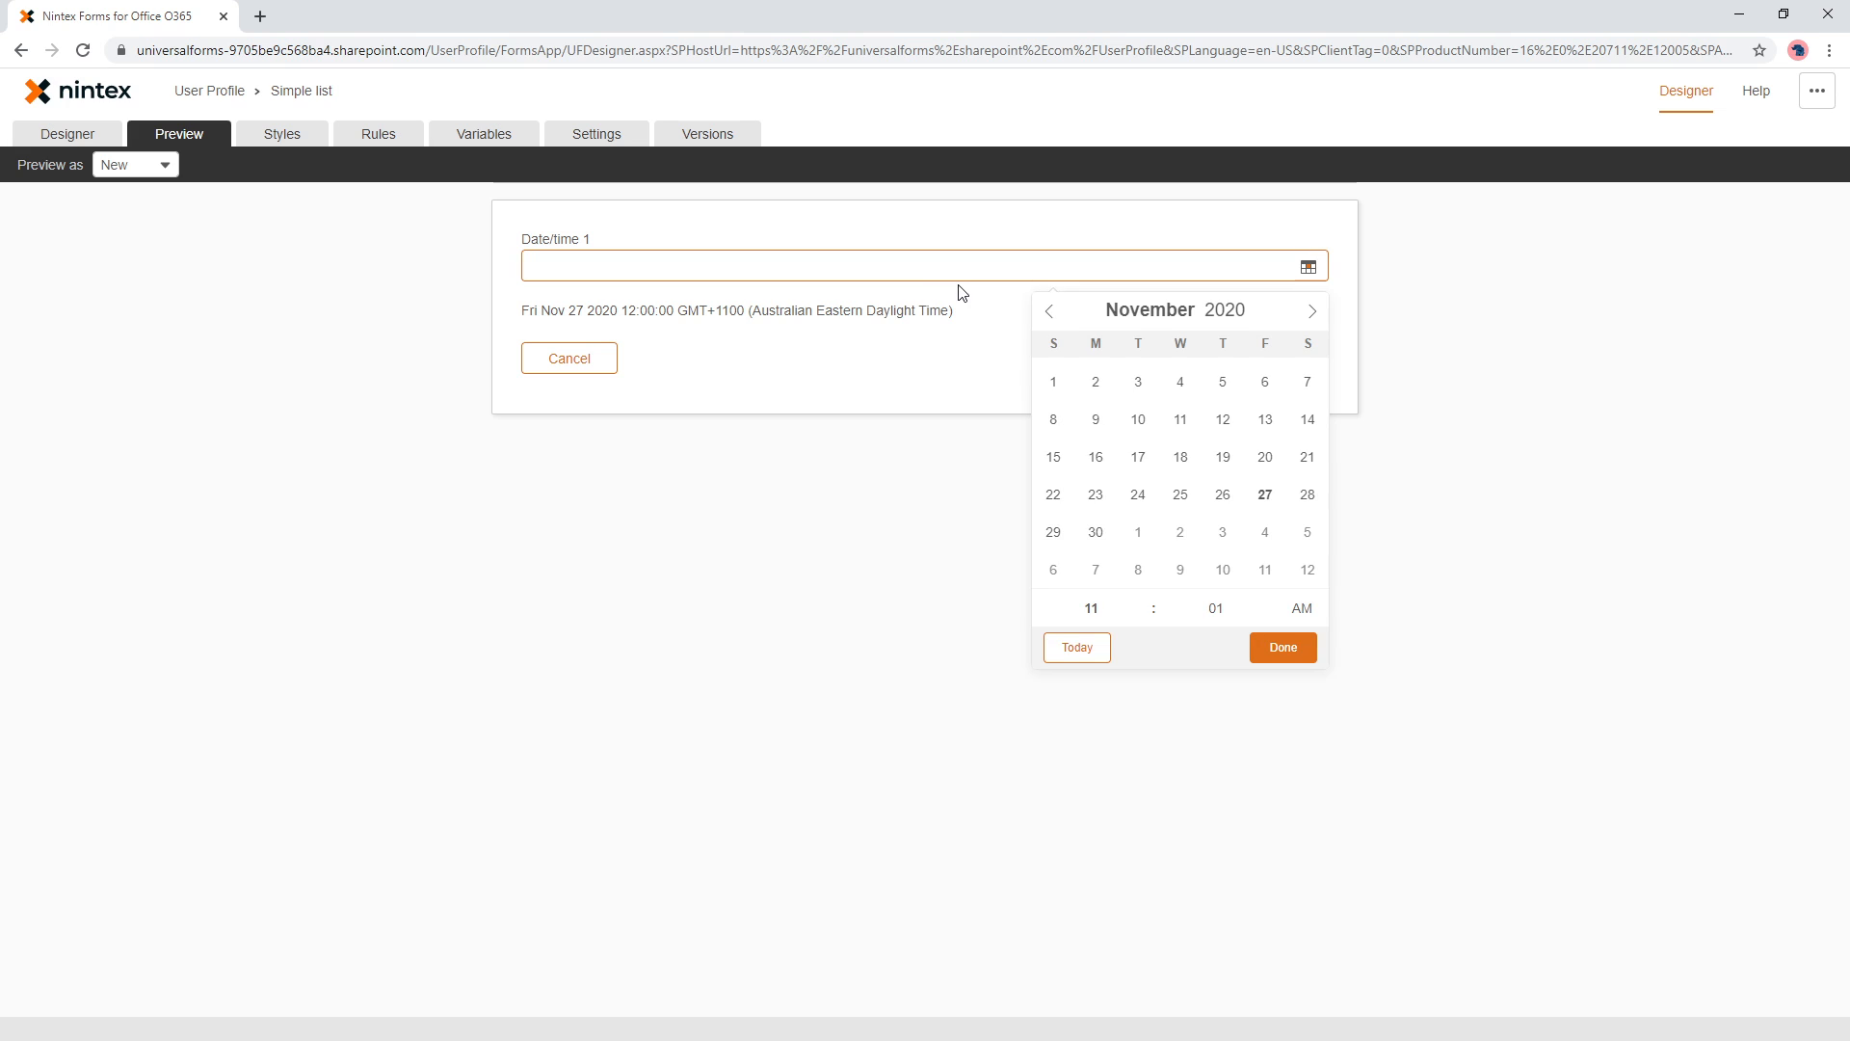
left_click(1265, 496)
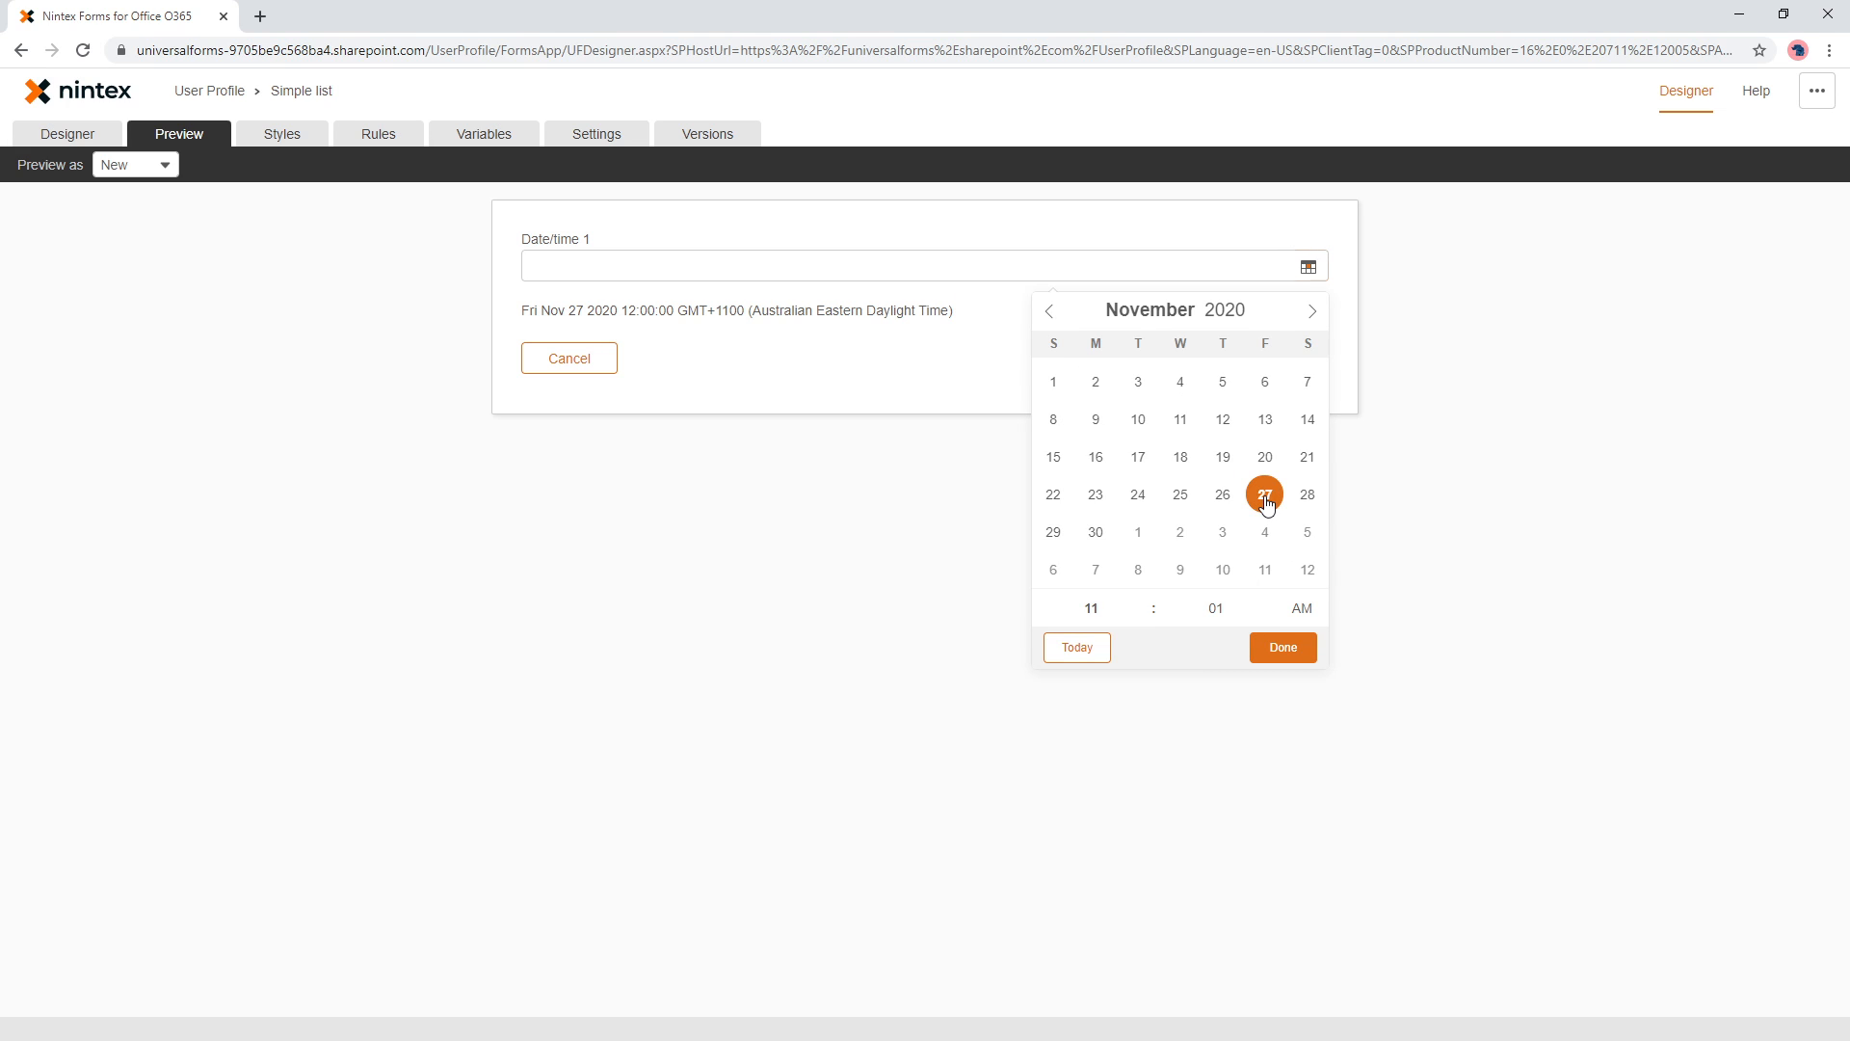
left_click(1260, 655)
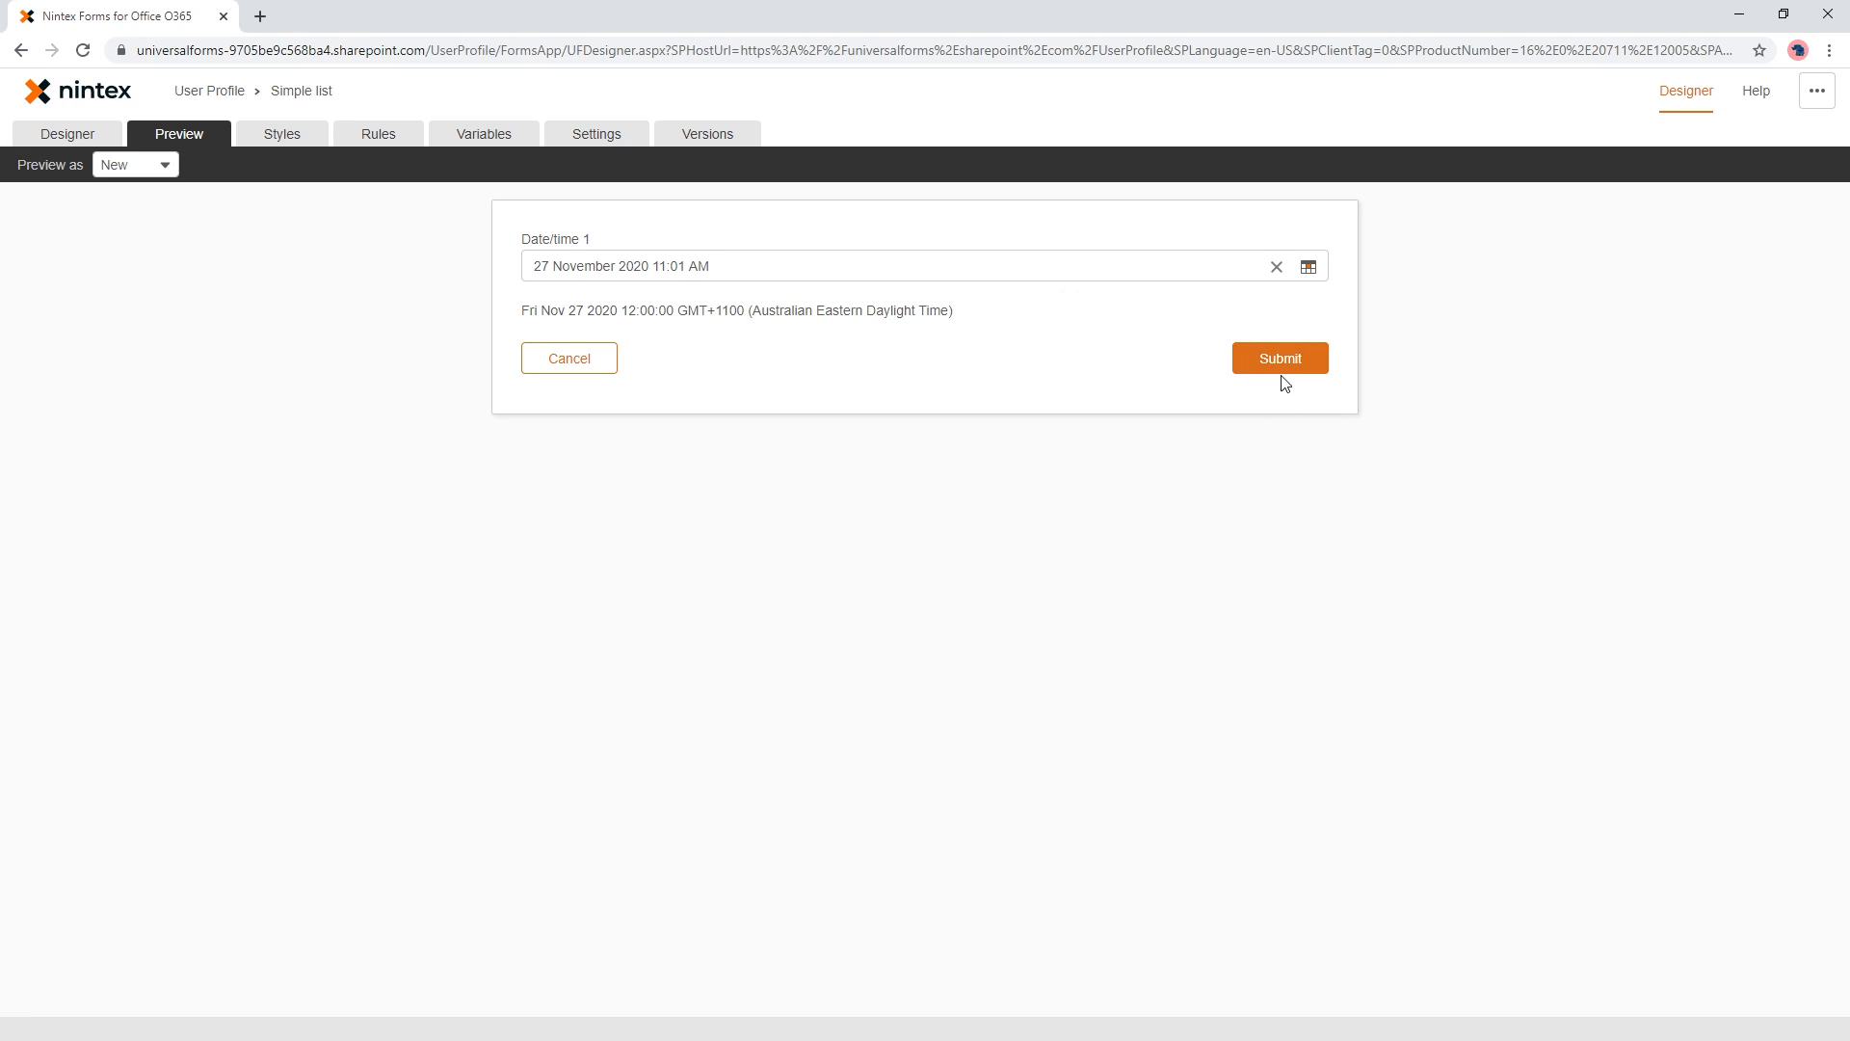
Change the previewed Date/time 1 value to 12:01 PM on the same day and check the rule's validation message
left_click(1308, 267)
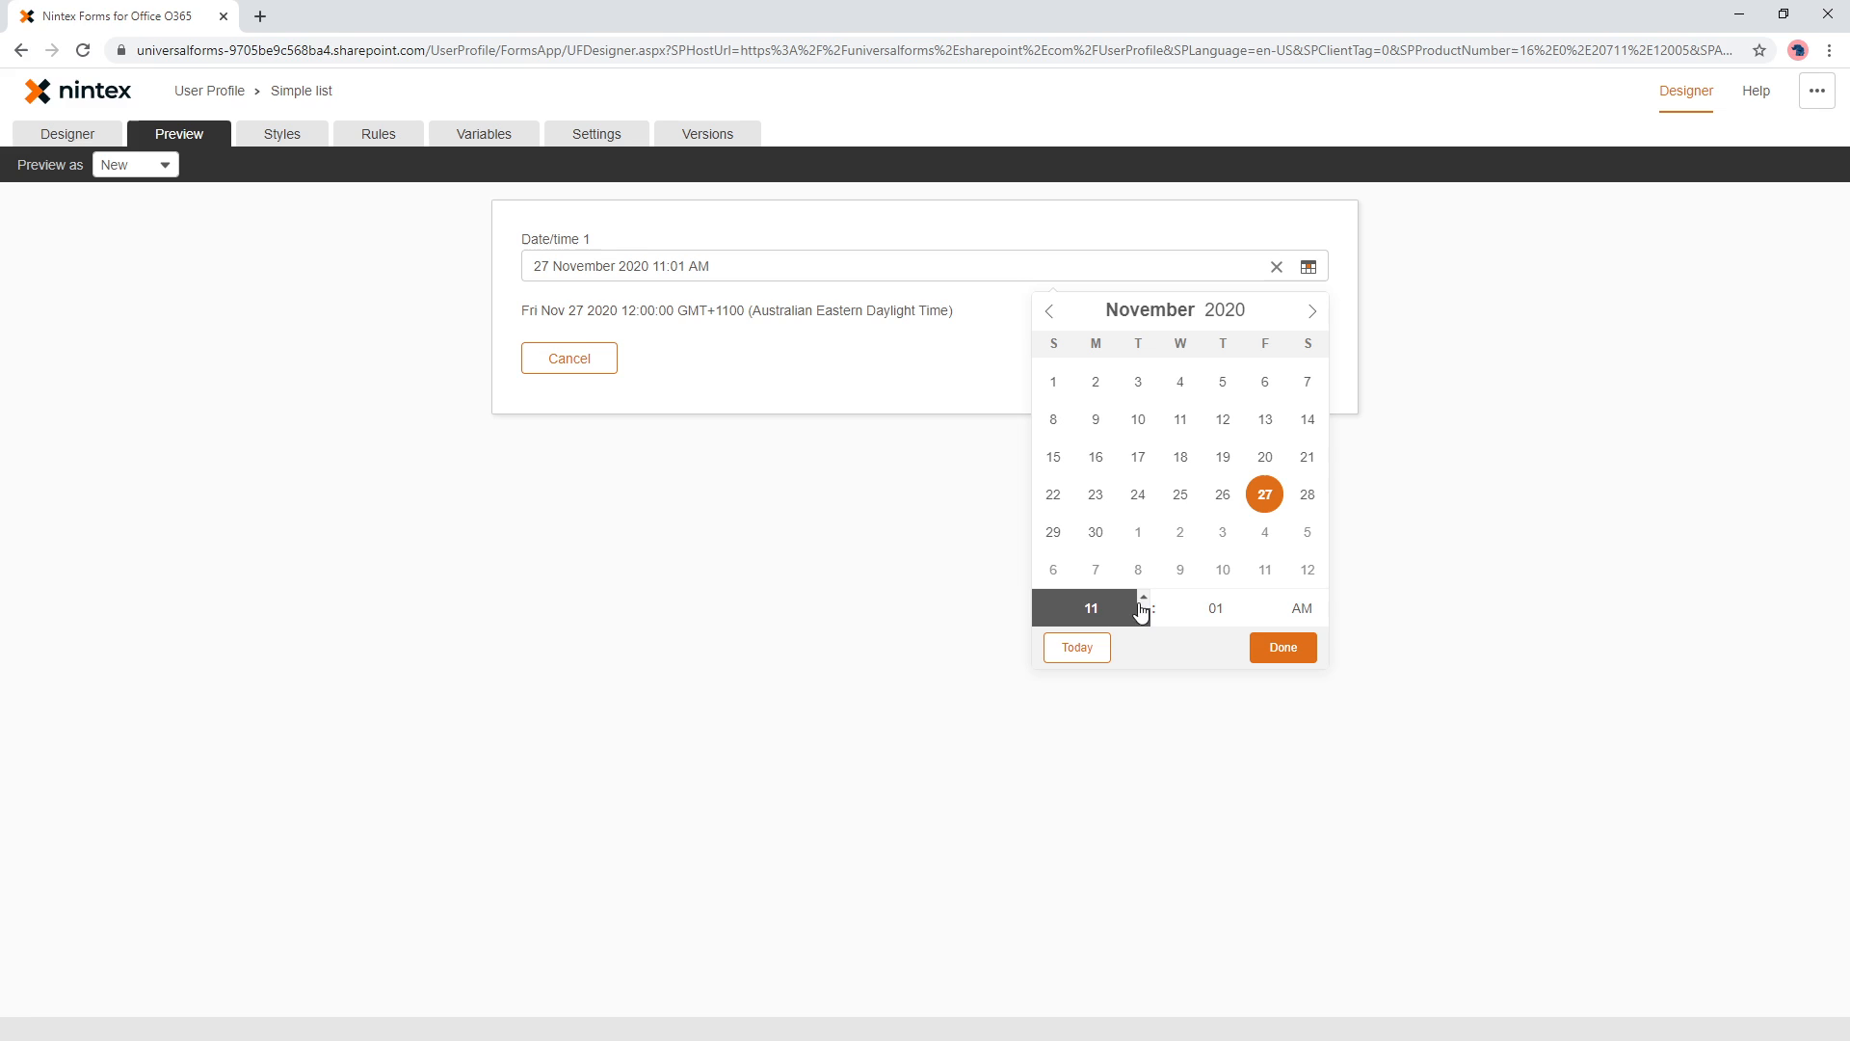
scroll(1140, 607, "up", 1)
left_click(1281, 648)
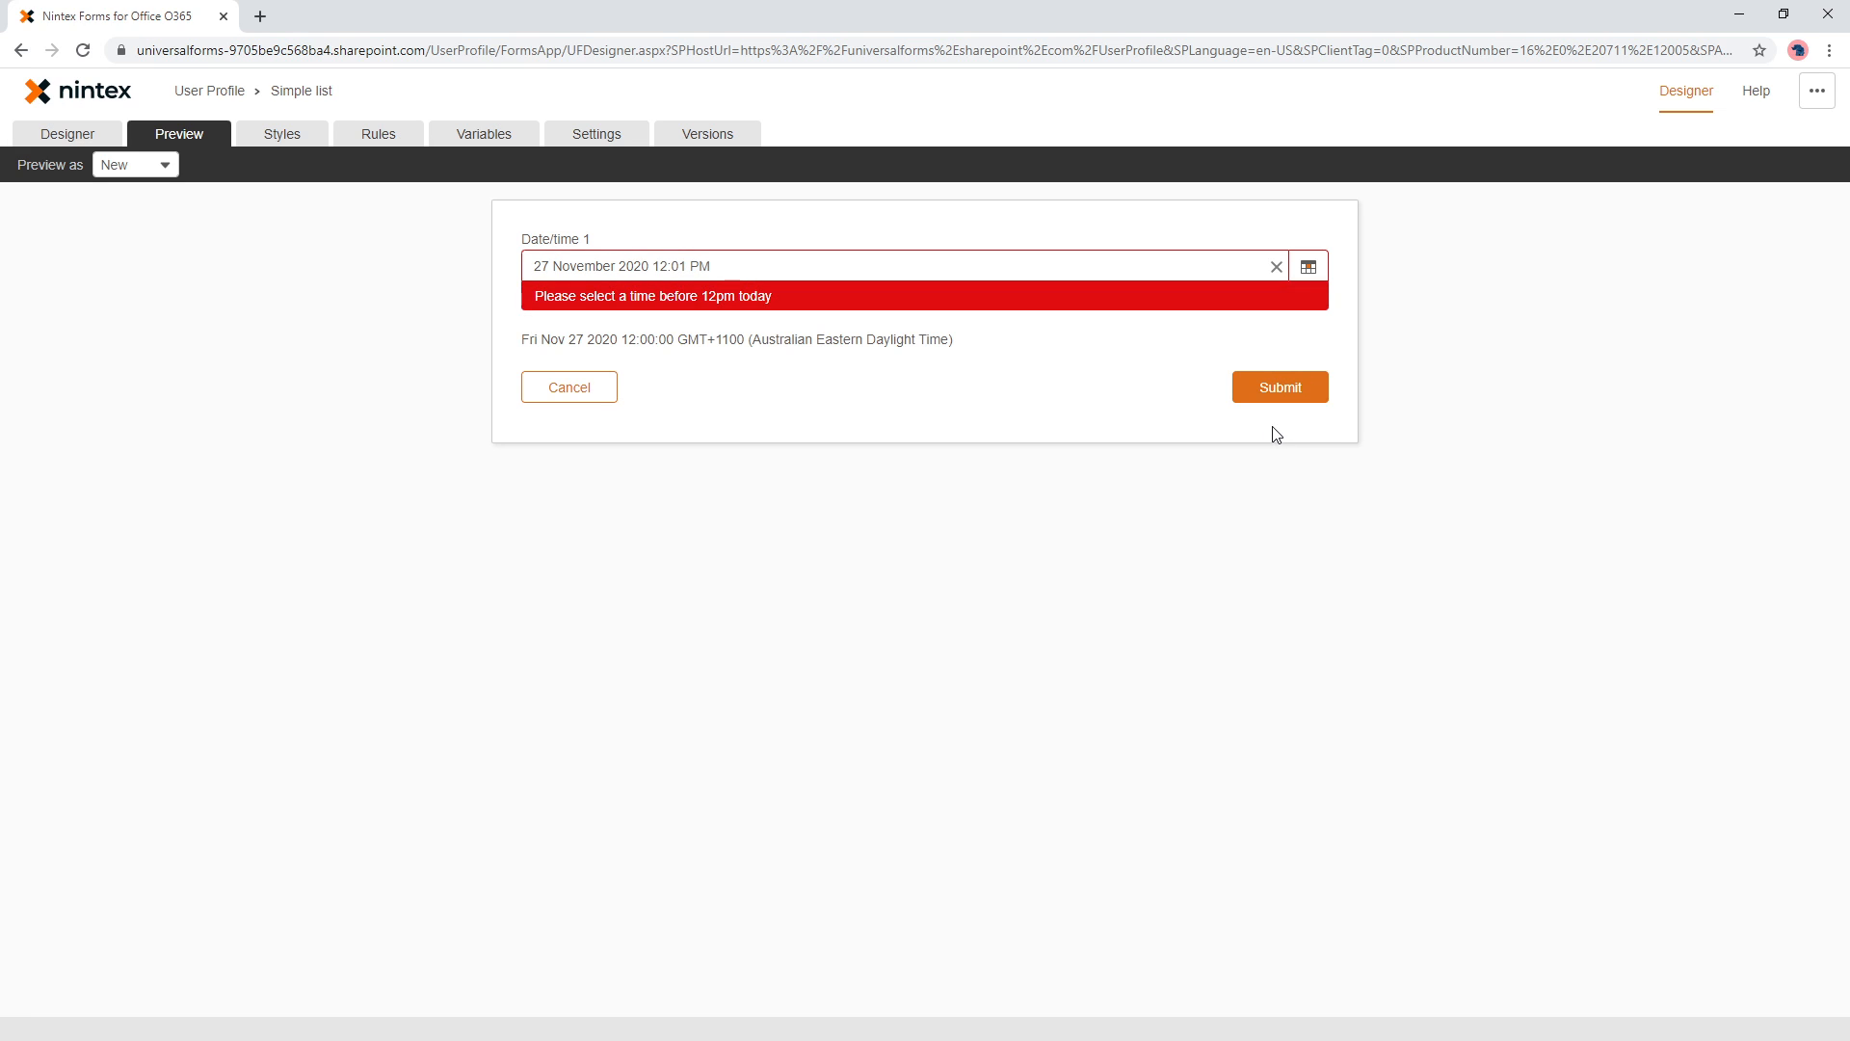
left_click_drag(533, 296, 771, 302)
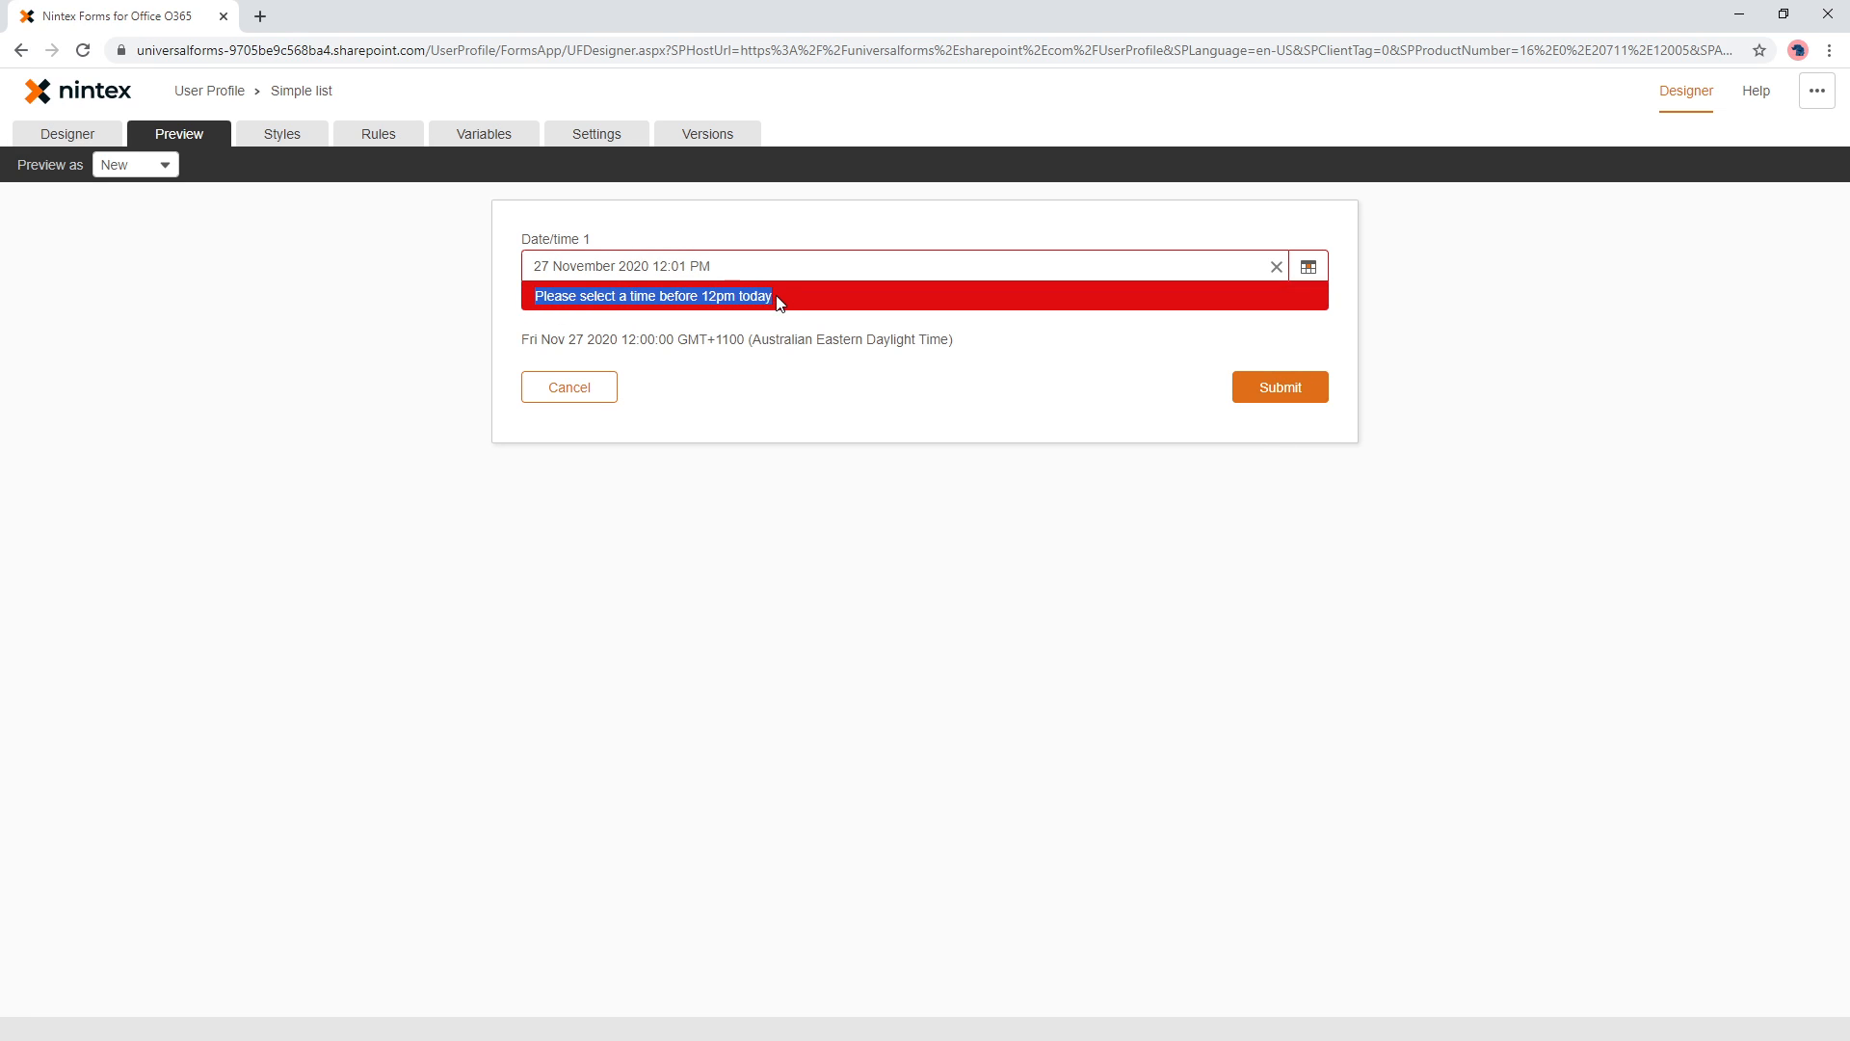
left_click(837, 445)
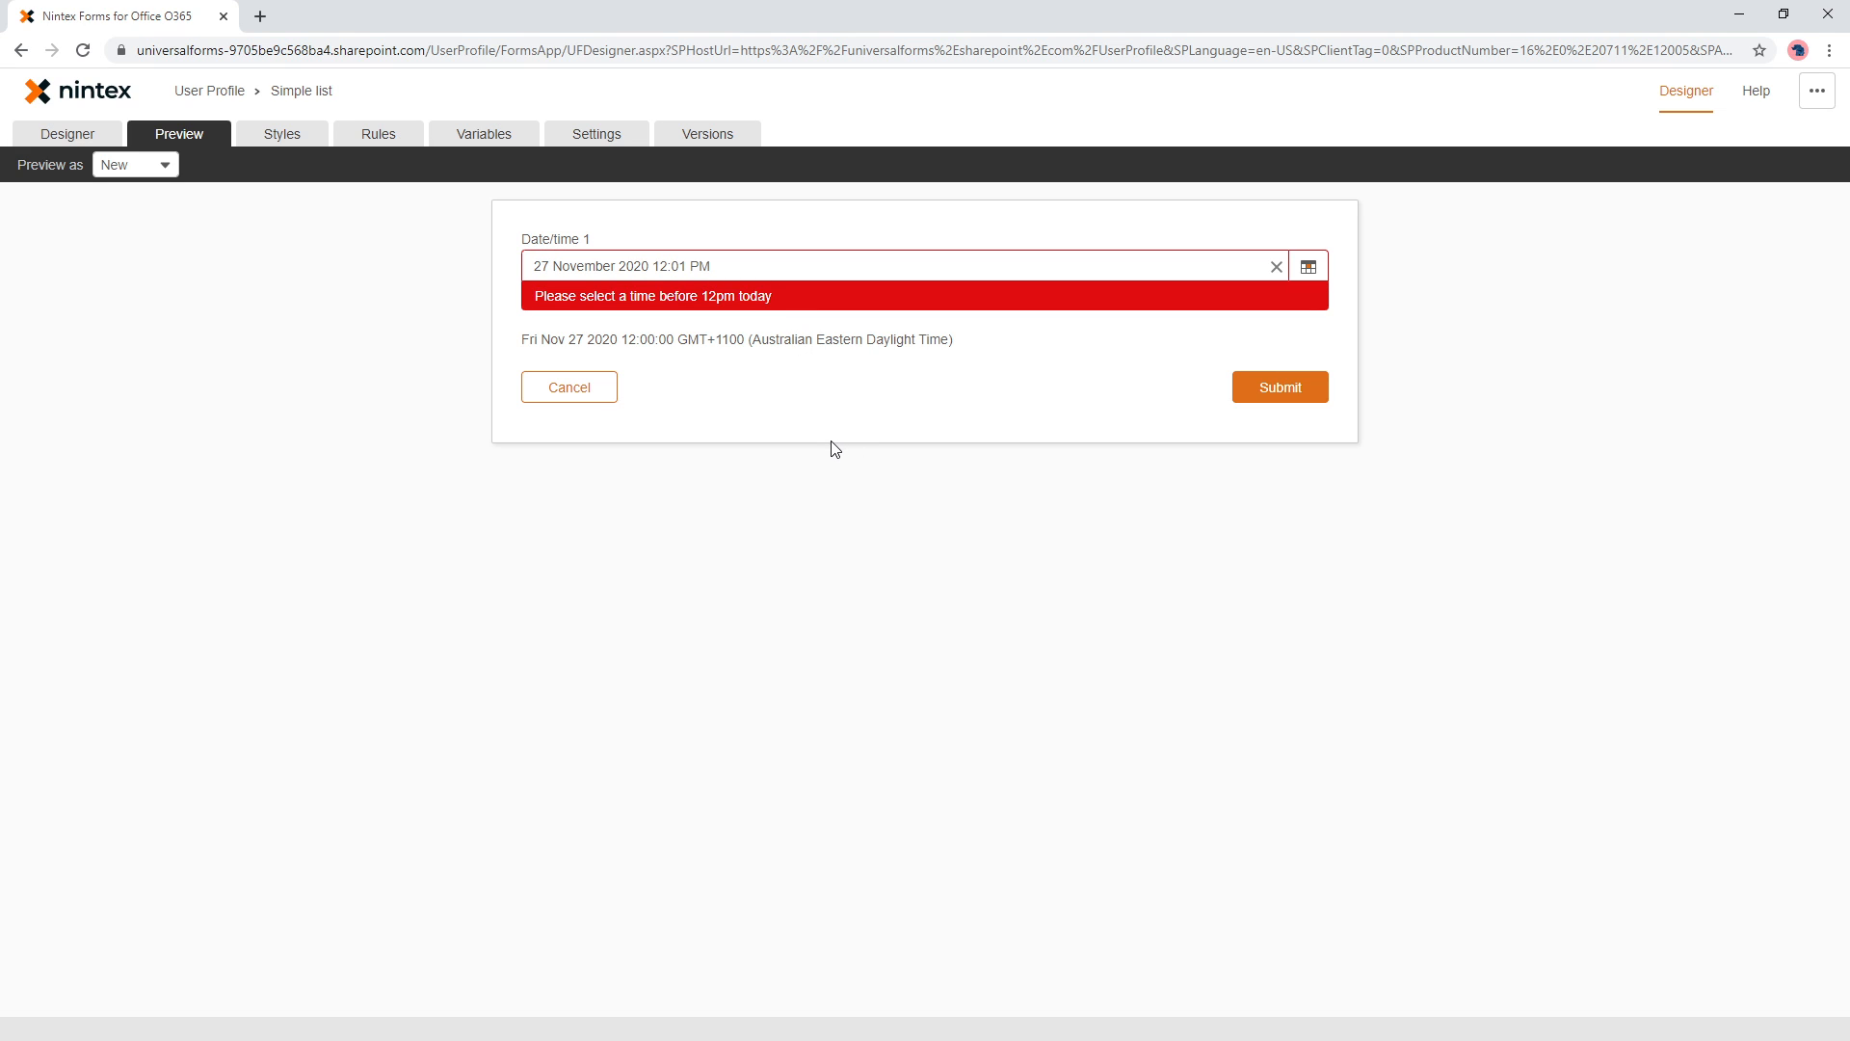
Open the "Check the date" submit rule to review its condition and action
left_click(390, 138)
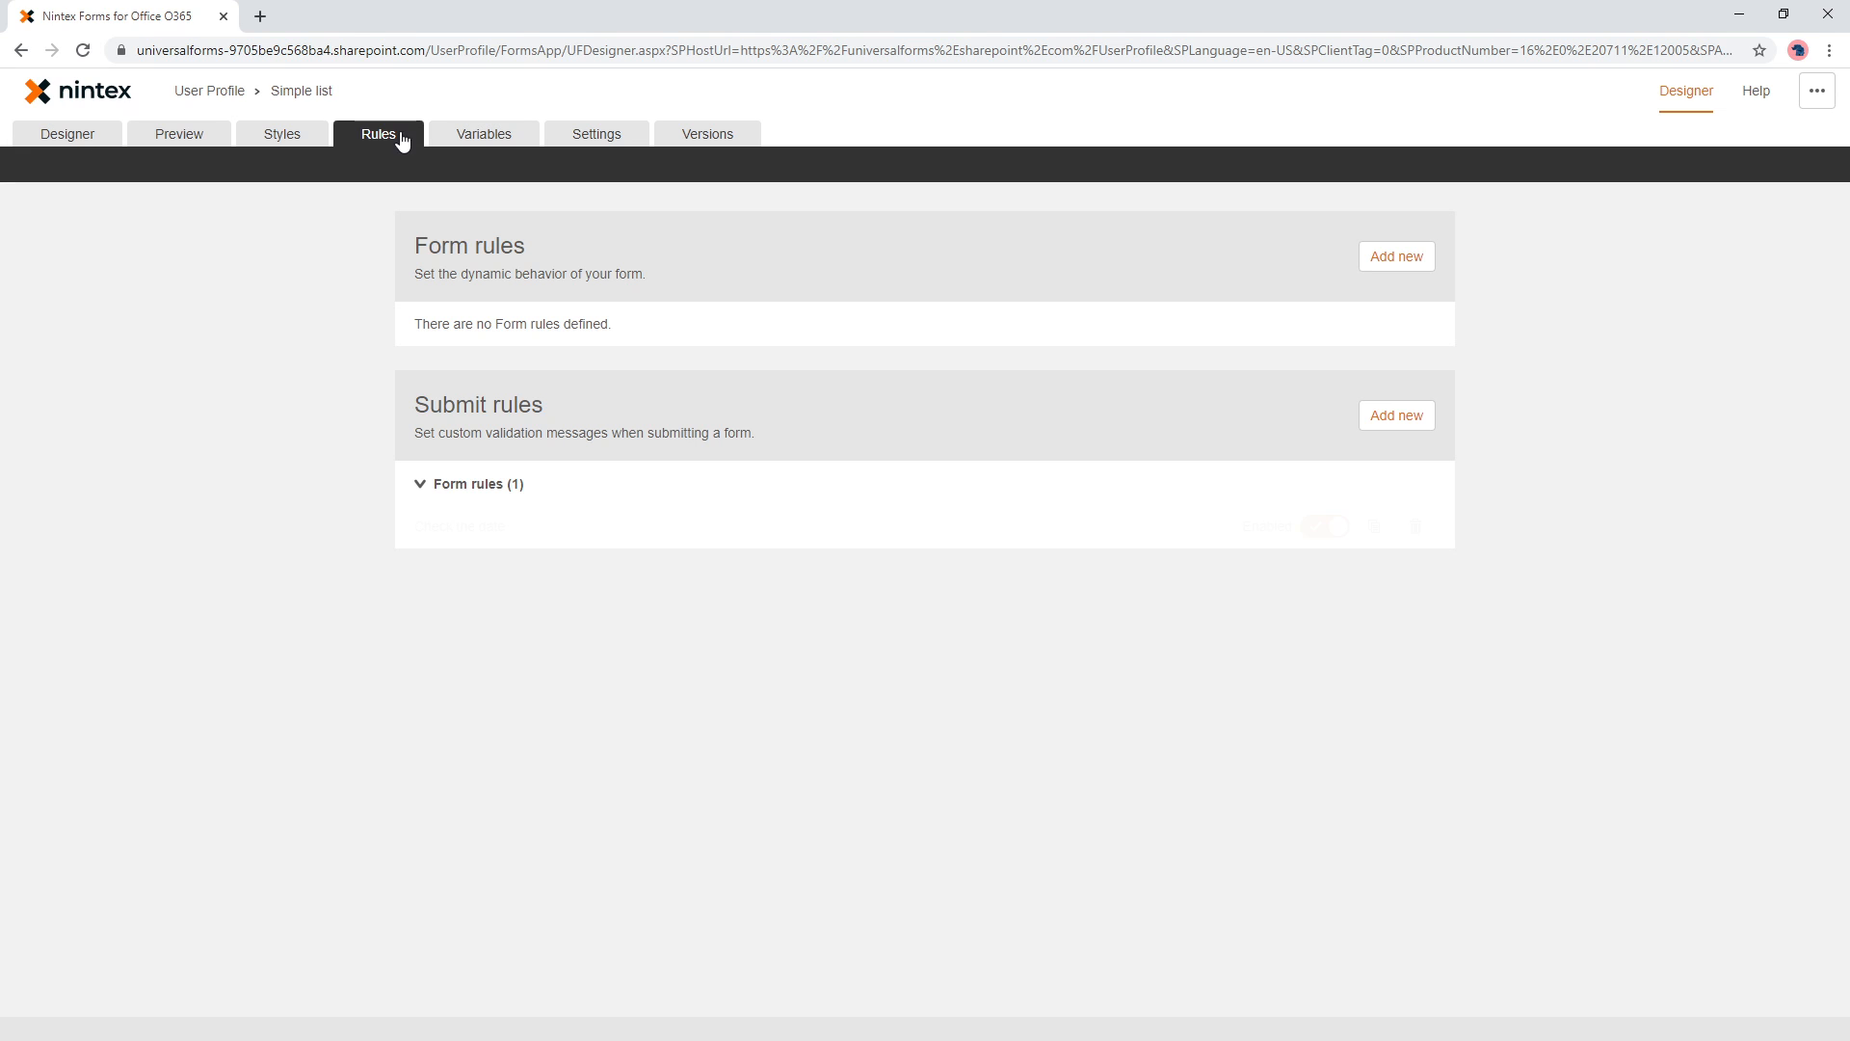
left_click(807, 522)
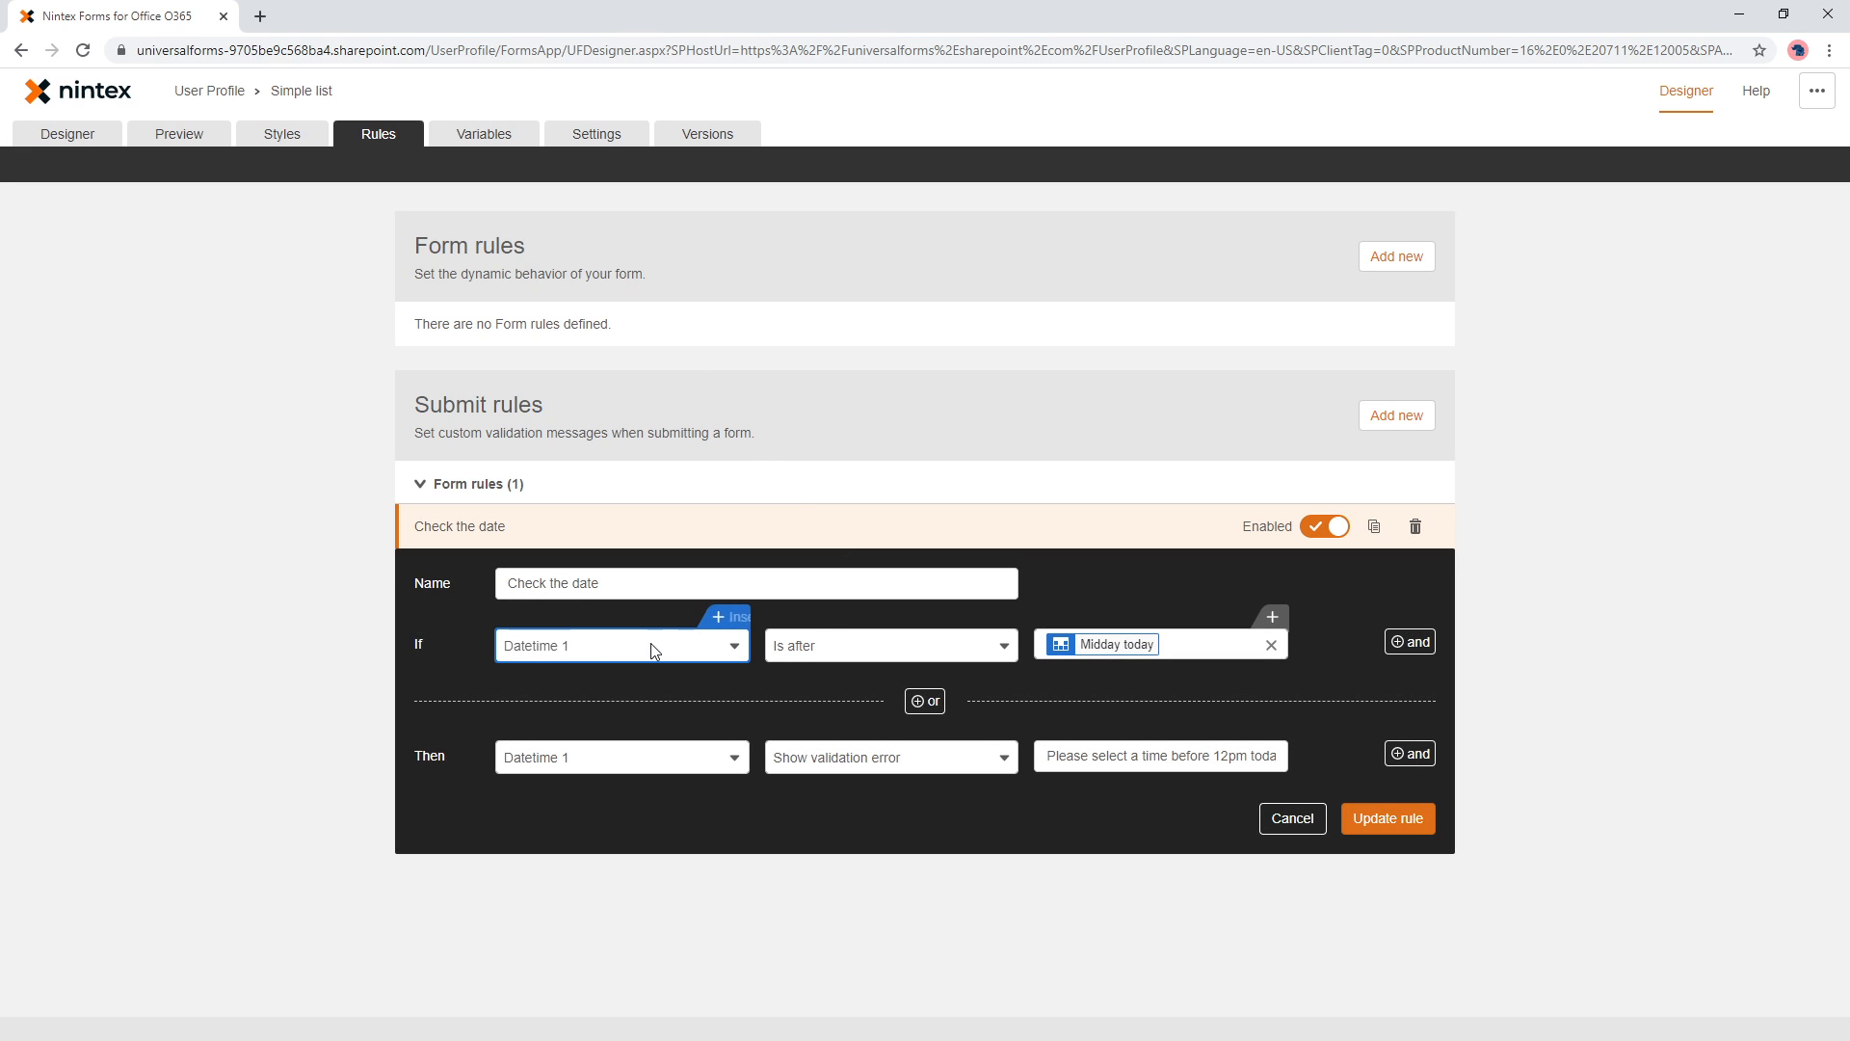